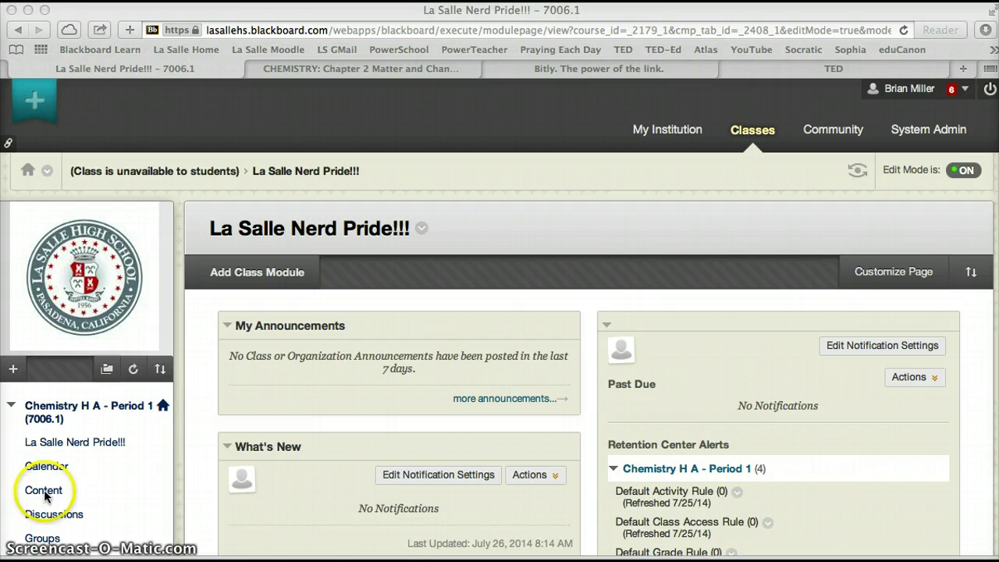
Open the Chapter 2 Matter and Change module in the class content
click(44, 489)
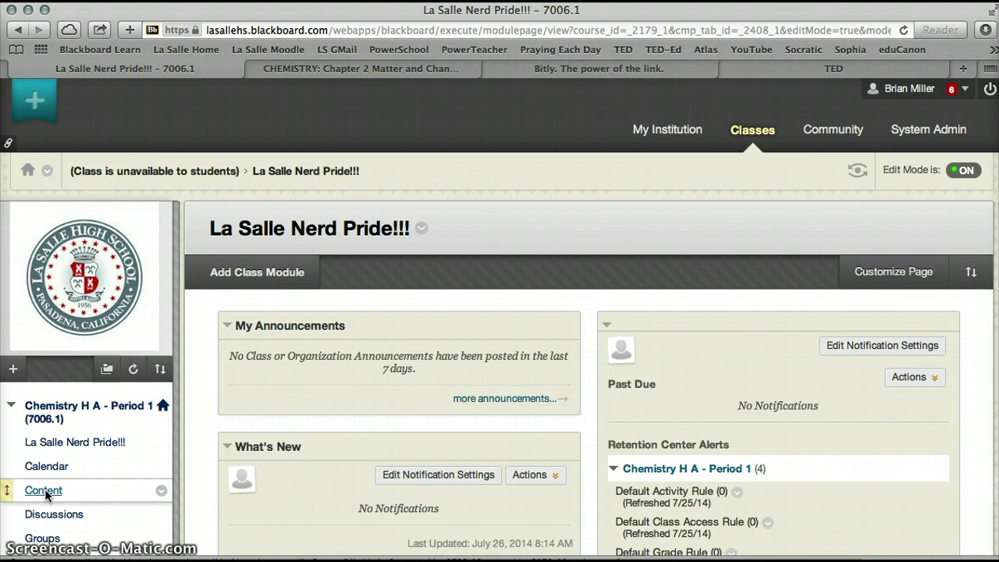
click(45, 491)
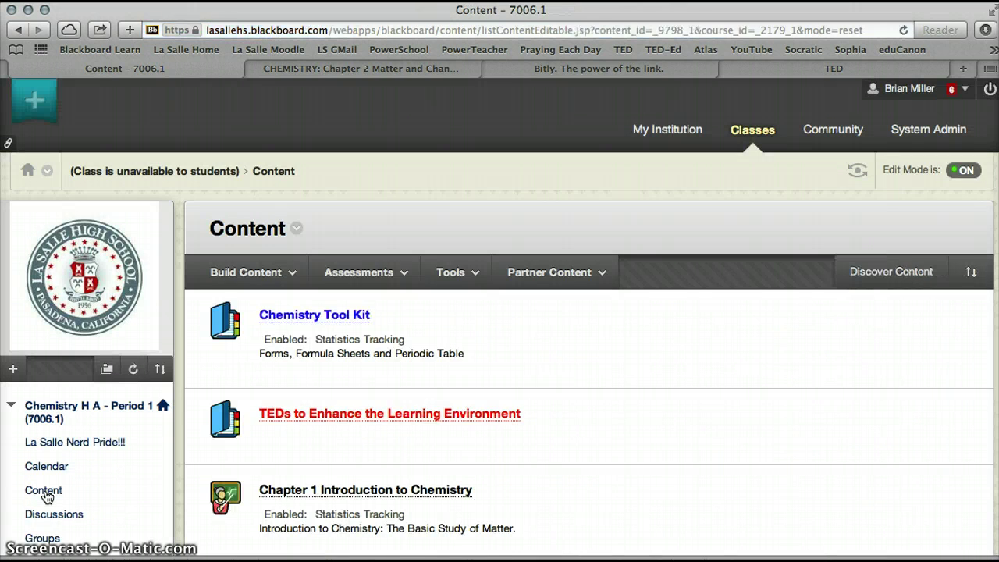
scroll(308, 438, down, 3)
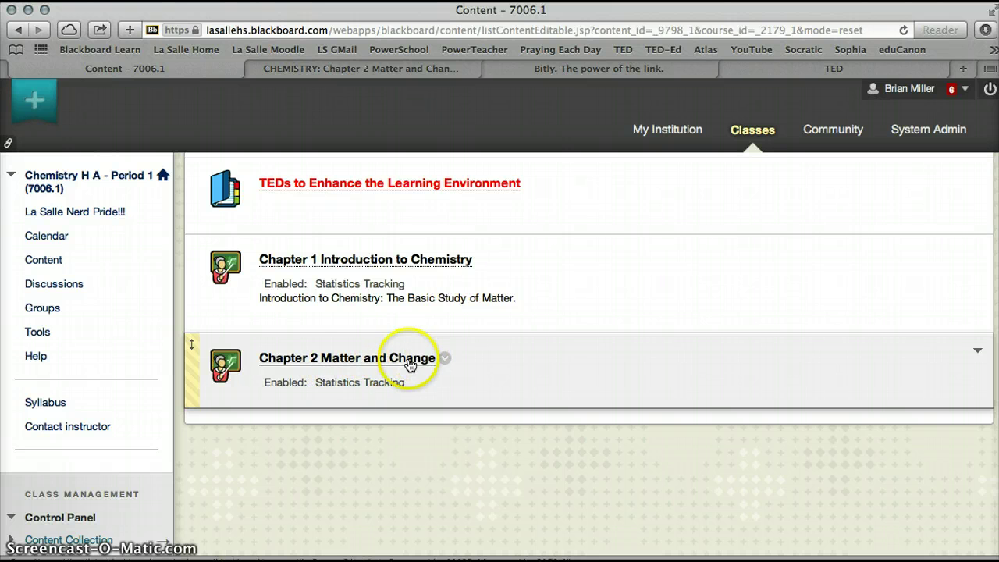
click(408, 360)
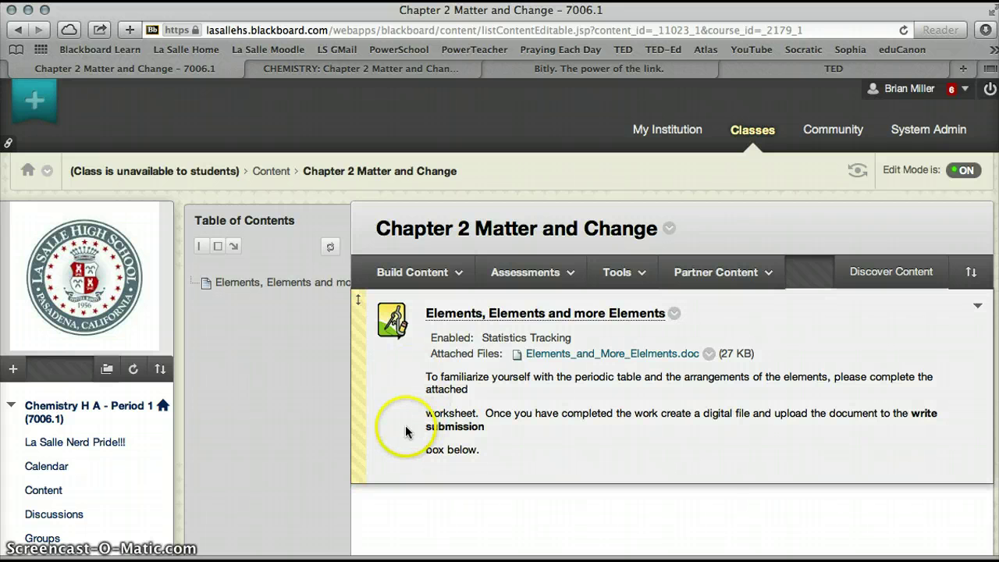
Create a new assignment in this module named "CH 2 SOPHIA PLAYLIST Due 9/7/2014 @ 11:00pm"
click(546, 272)
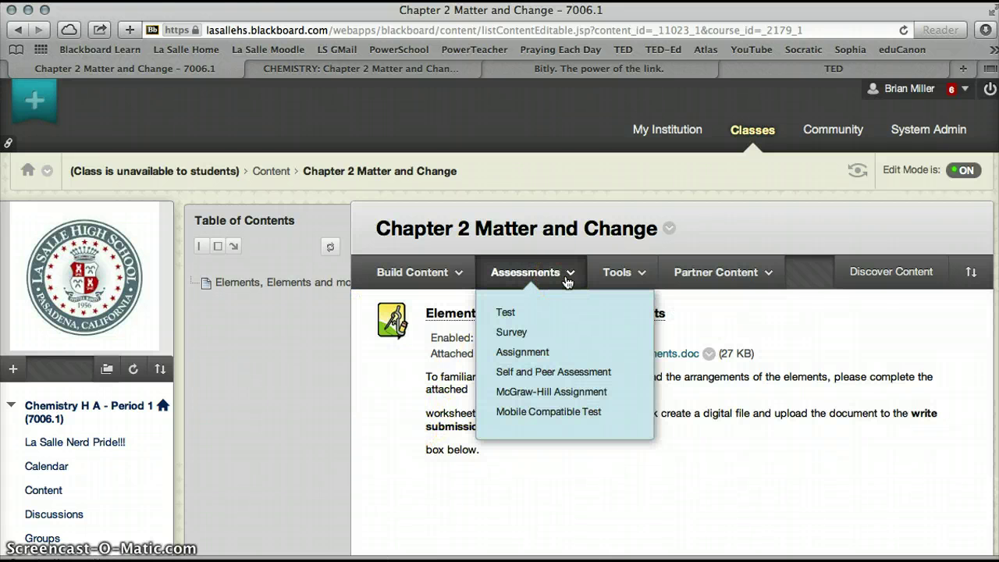
click(538, 353)
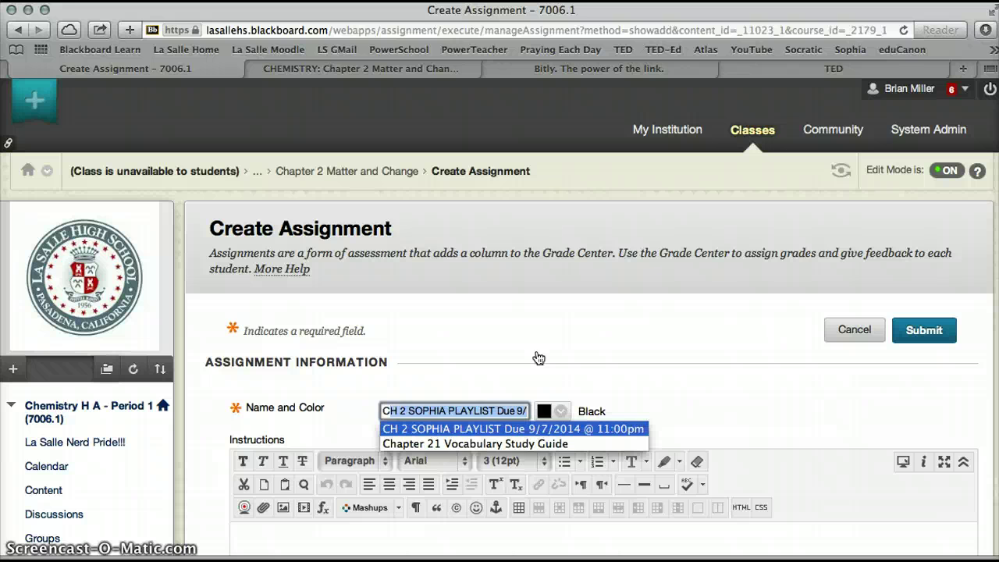
text(h)
key(BackSpace)
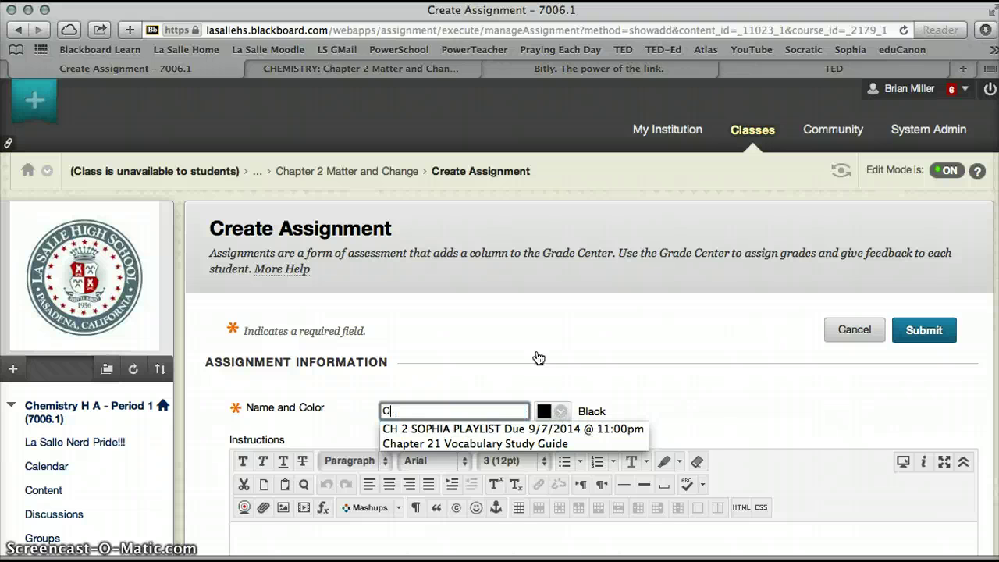
key(Down)
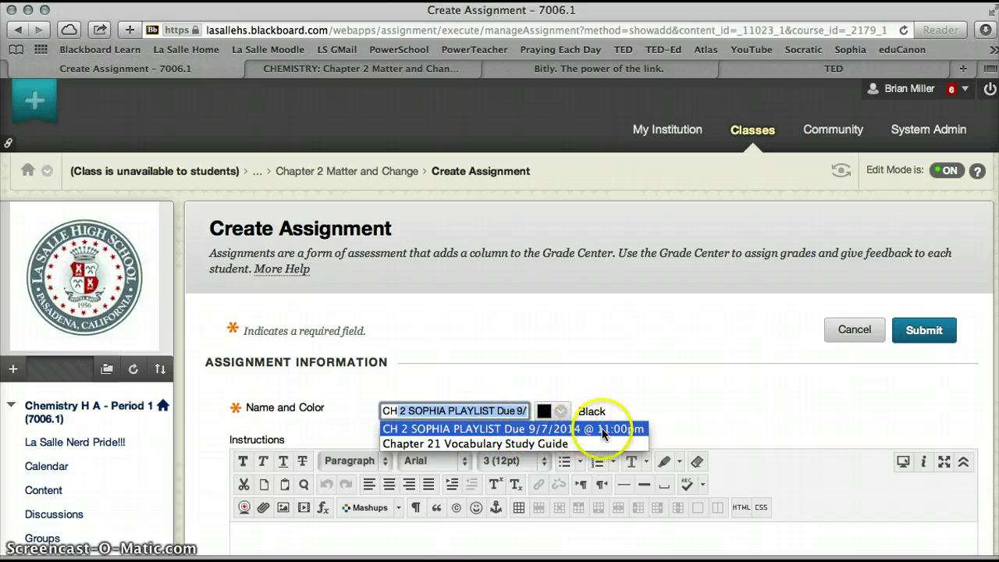
click(442, 535)
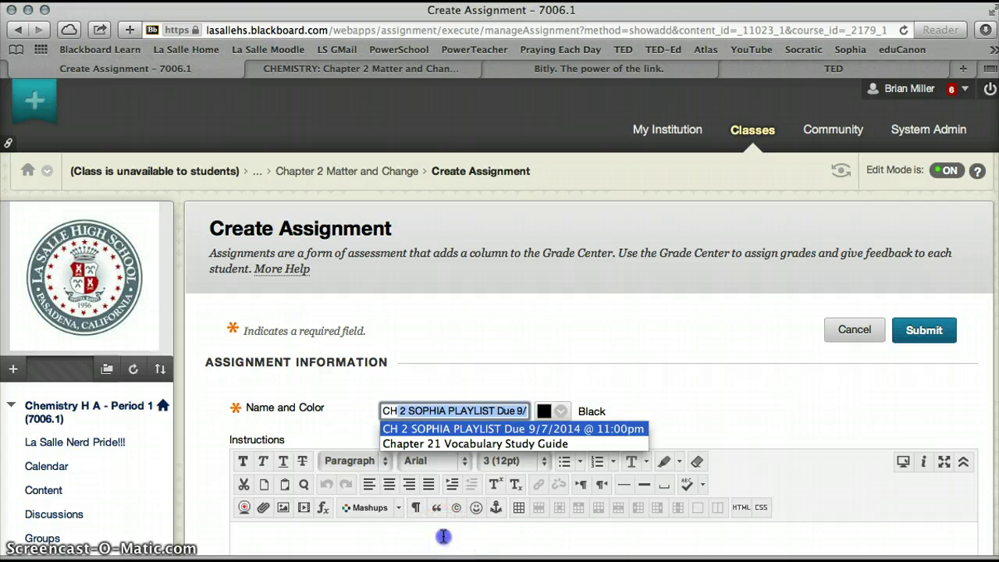
Switch to the Sophia page and copy the embed code of the CHEMISTRY: Chapter 2 Matter and Change playlist
scroll(443, 535, down, 4)
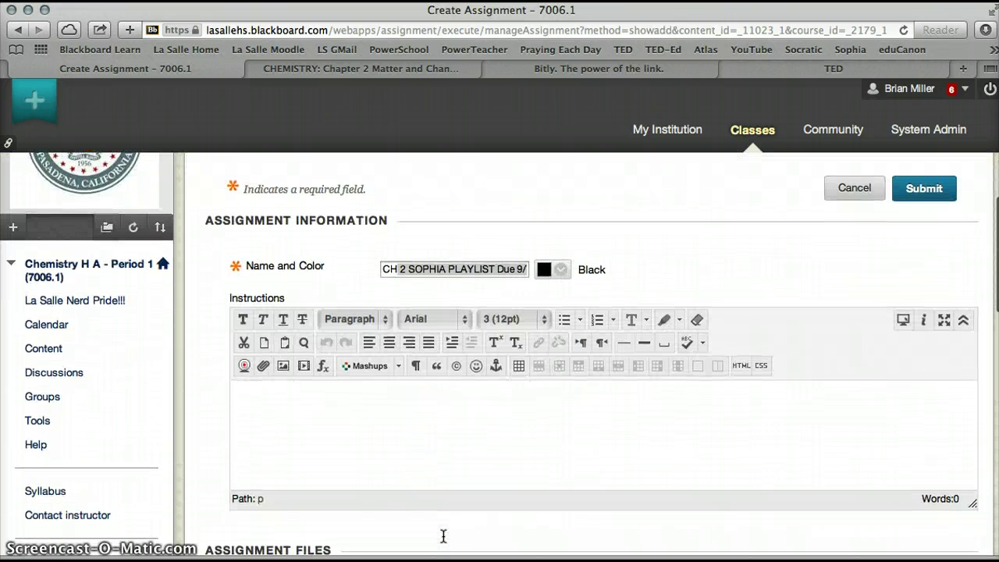
scroll(442, 536, down, 2)
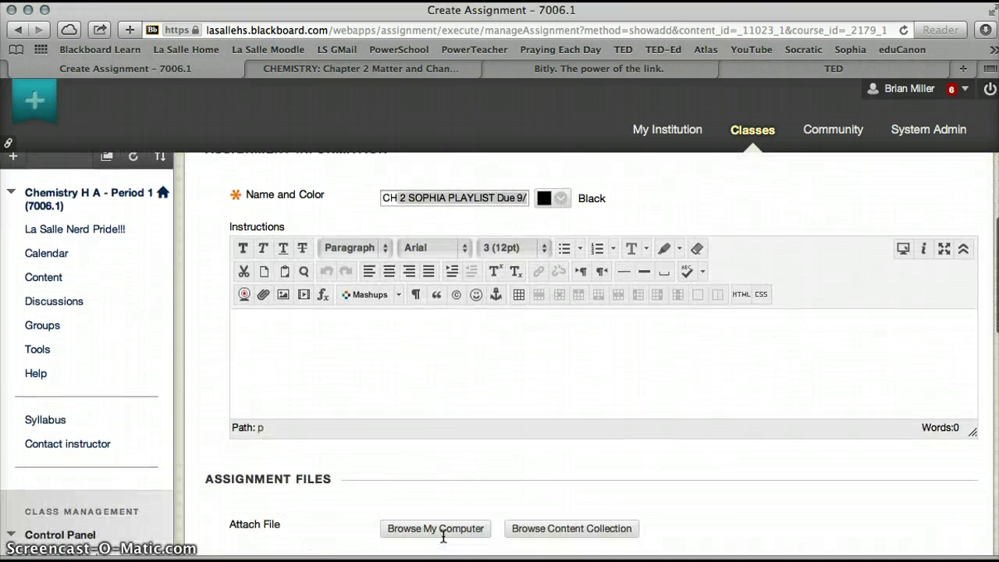
scroll(442, 535, up, 2)
scroll(443, 535, up, 2)
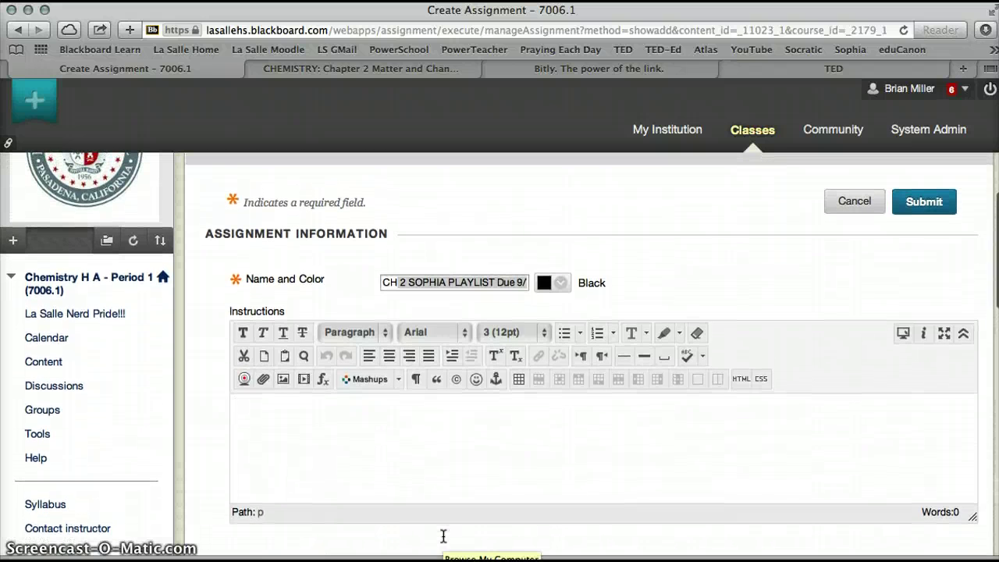
click(414, 68)
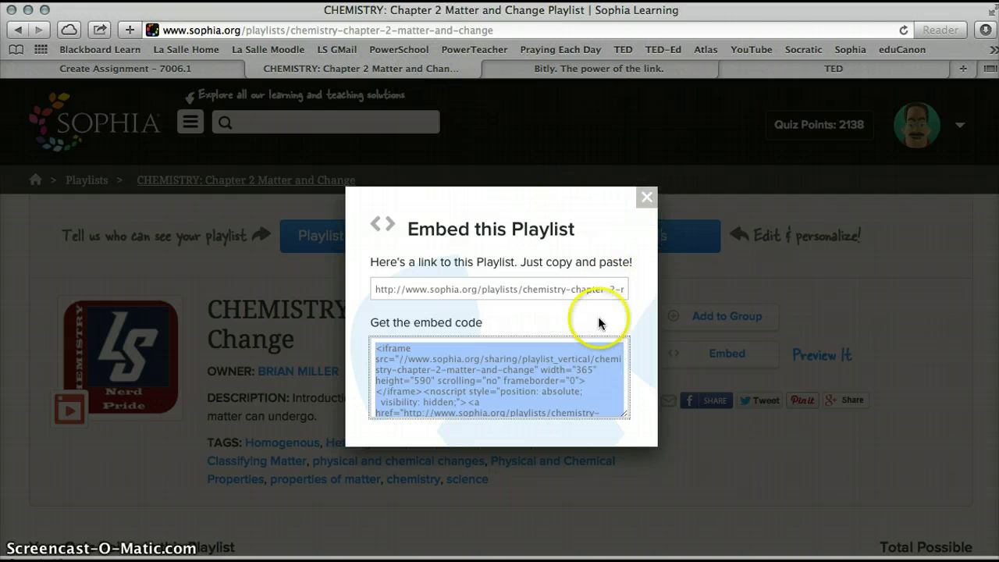
click(604, 410)
drag(604, 410, 331, 327)
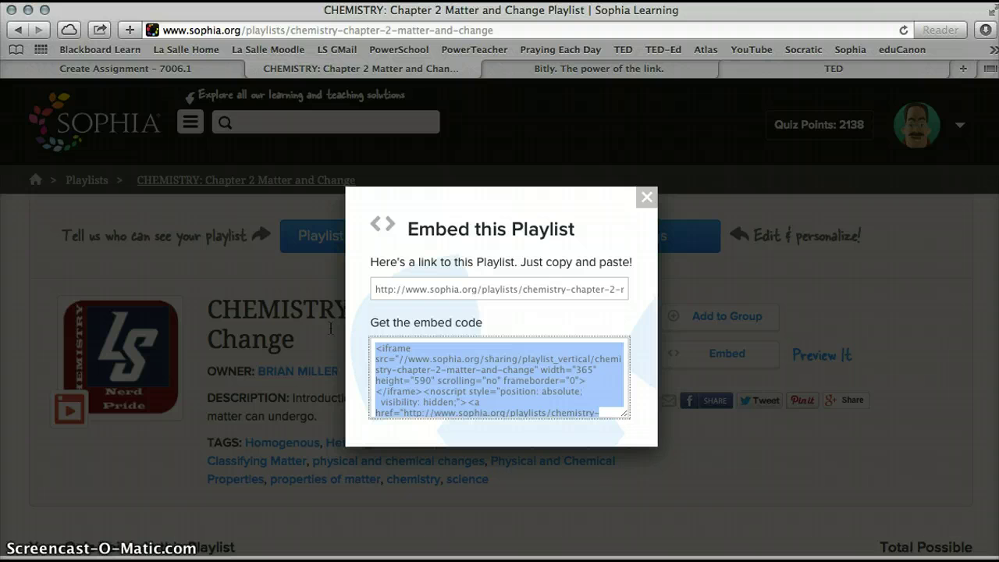
Back in the Blackboard assignment, insert the copied Sophia playlist embed code into the instructions as HTML
click(212, 69)
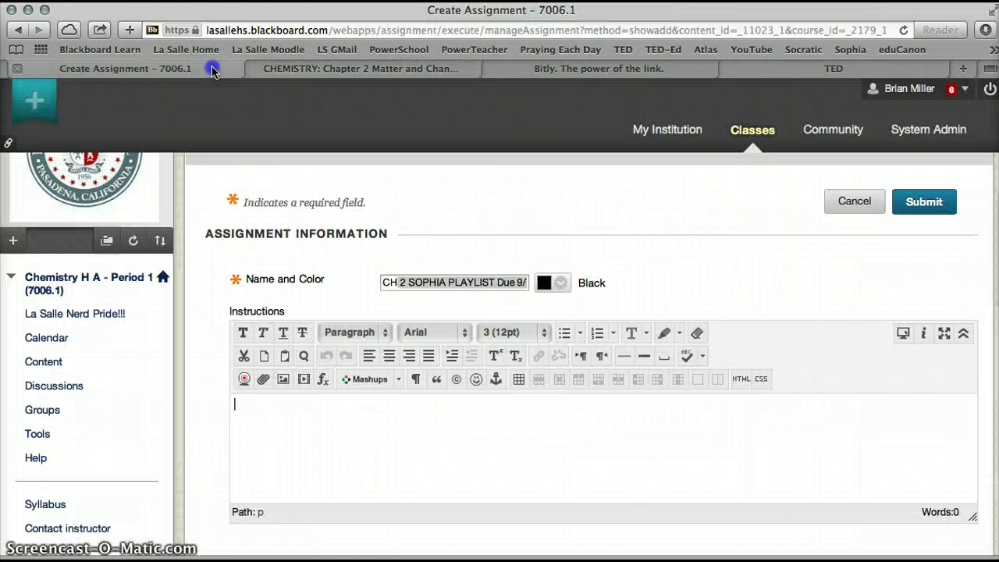
click(742, 378)
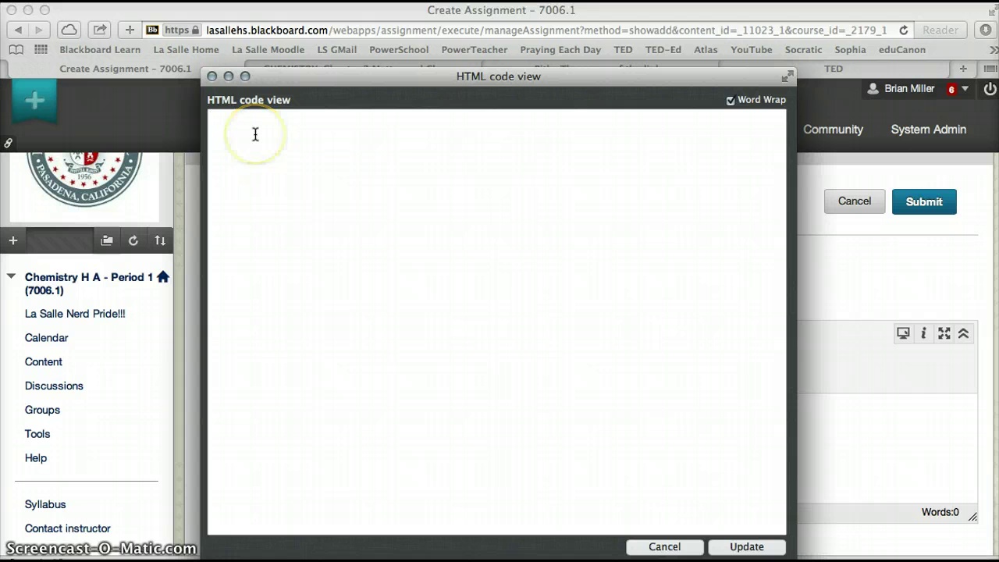
text(<iframe src="//www.sophia.org/sharing/playlist_vertical/chemistry-chapter-2-matter-and-change" width="365" height="590" scrolling="no" frameborder="0"></iframe><noscript style="position: absolute;   visibility: hidden;"><a href="http://www.sophia.org/playlists/chemistry-)
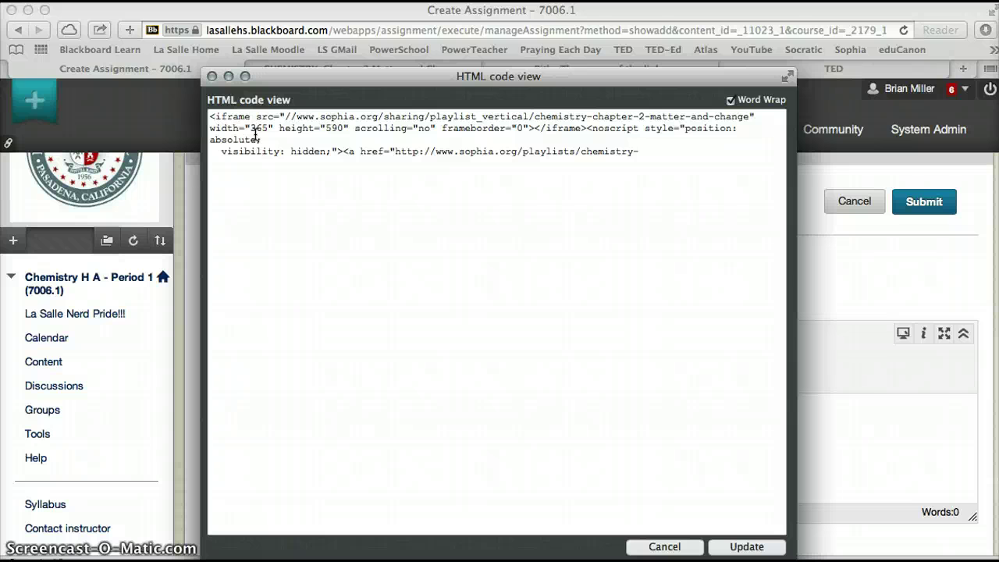
click(747, 547)
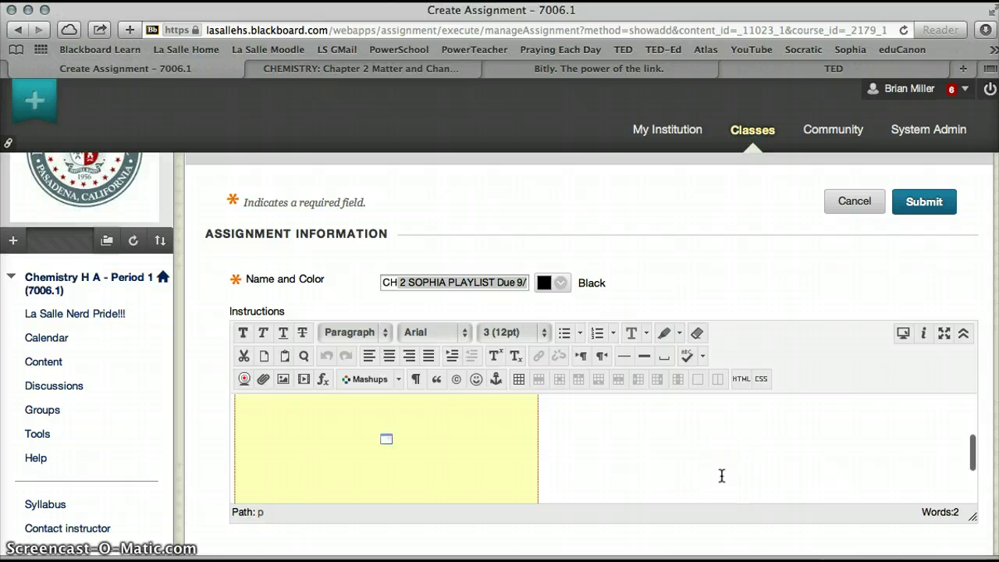
Set the assignment's due date to 09/07/2014
scroll(722, 476, down, 5)
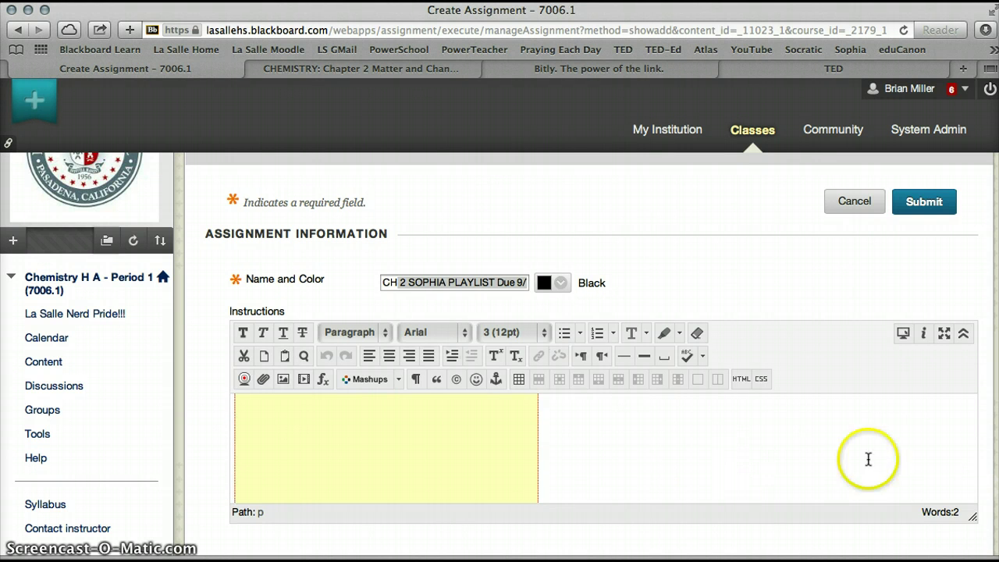
scroll(983, 456, down, 4)
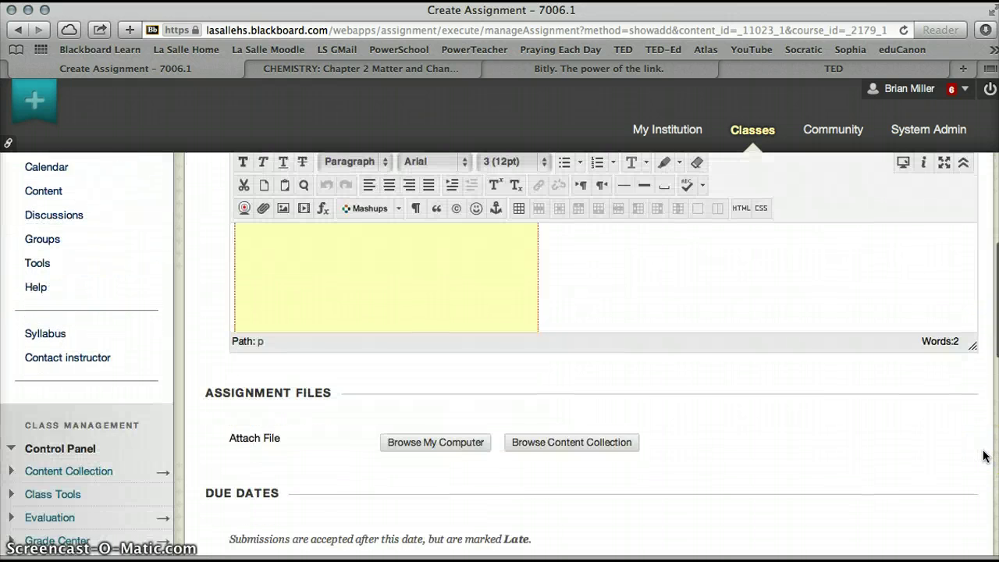
scroll(984, 457, down, 2)
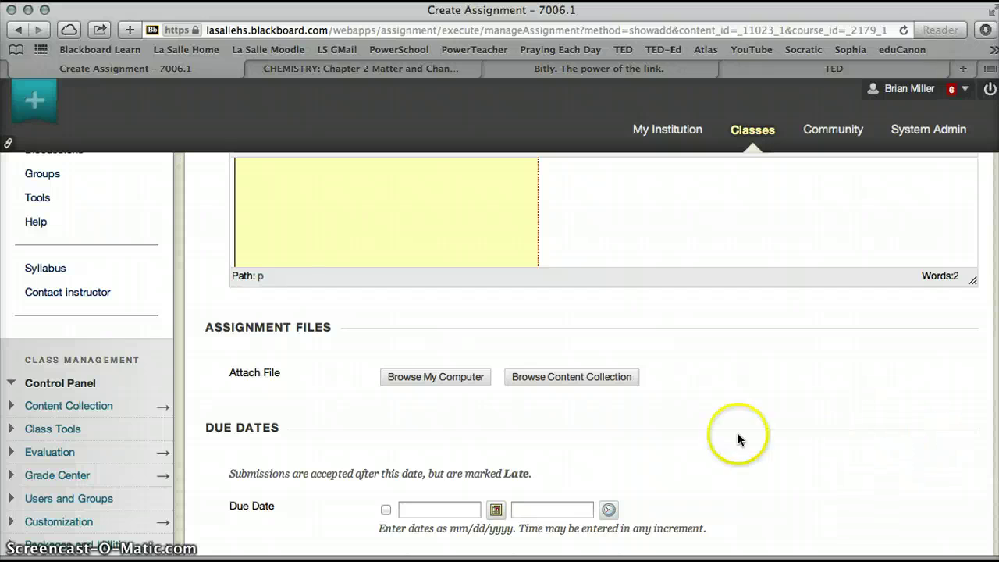
click(496, 508)
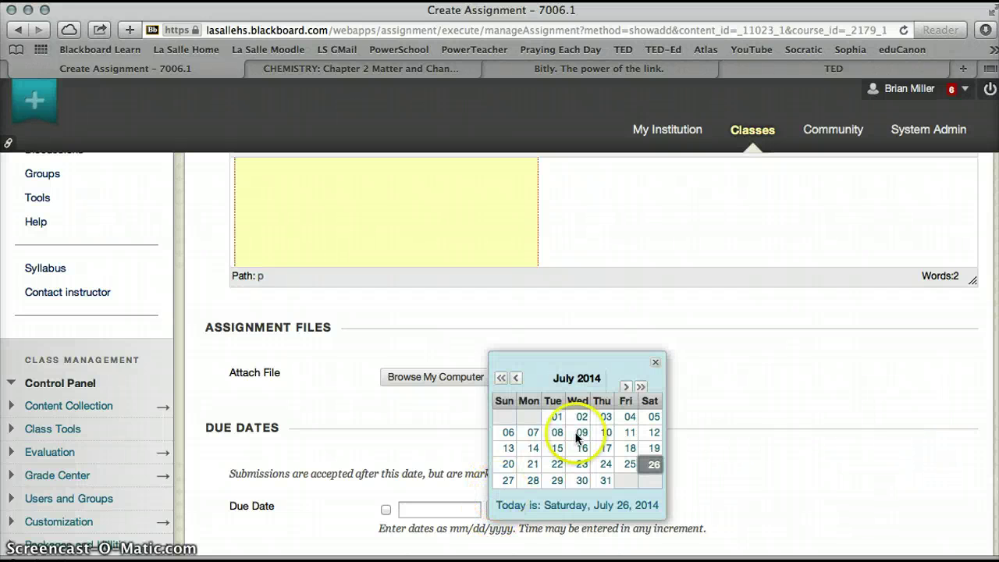
click(625, 387)
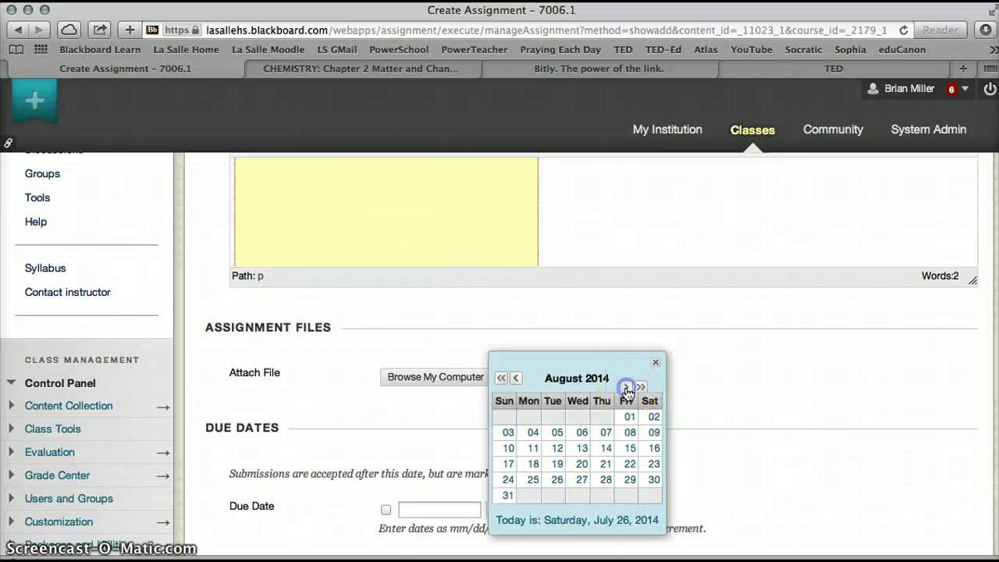
click(625, 387)
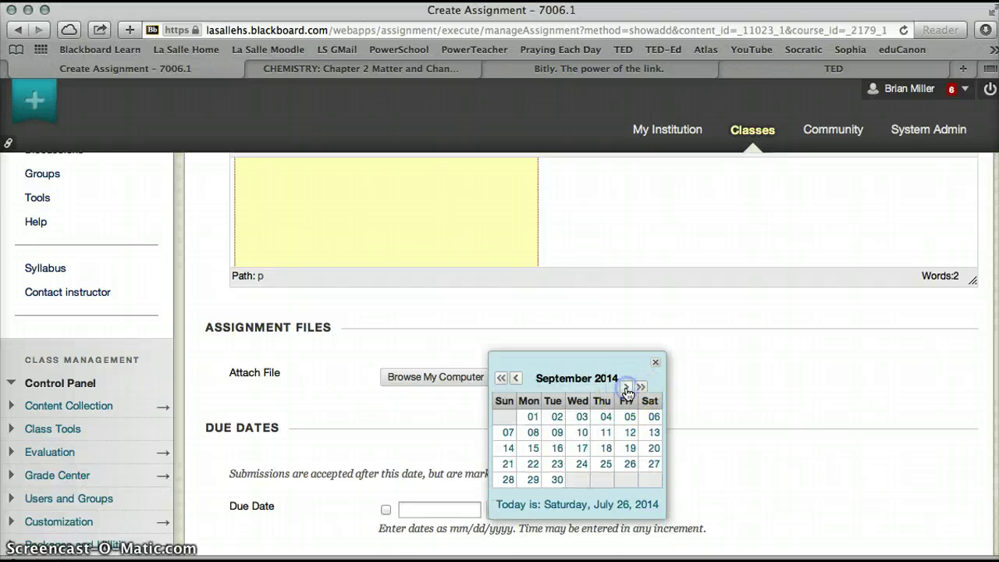
click(508, 432)
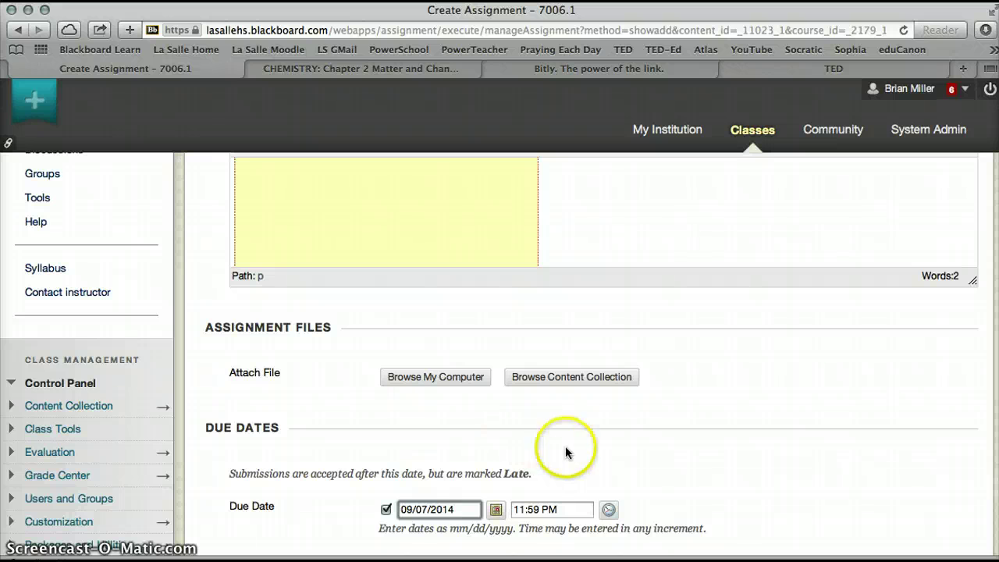
Set the assignment's points possible to 15
scroll(597, 469, down, 3)
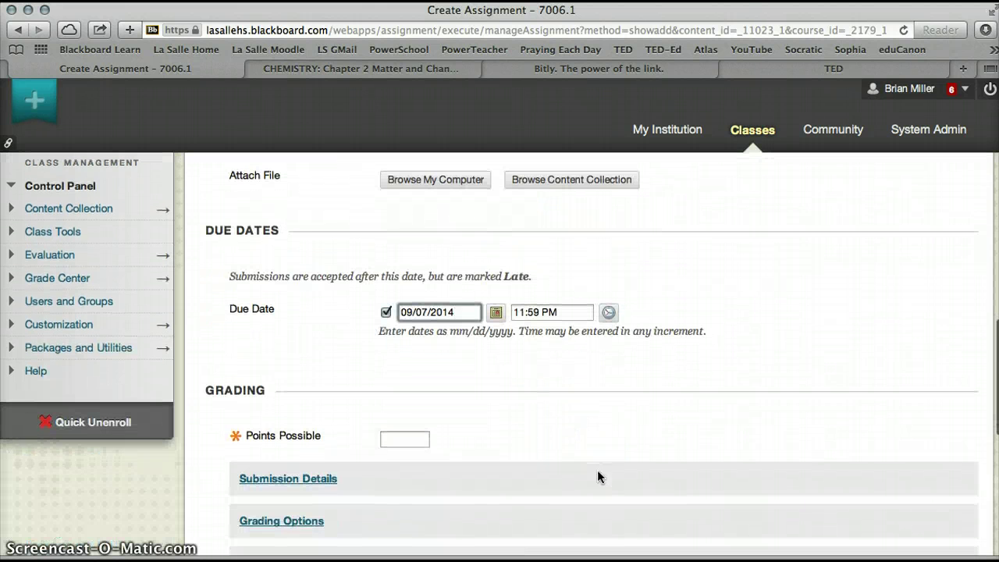
click(419, 442)
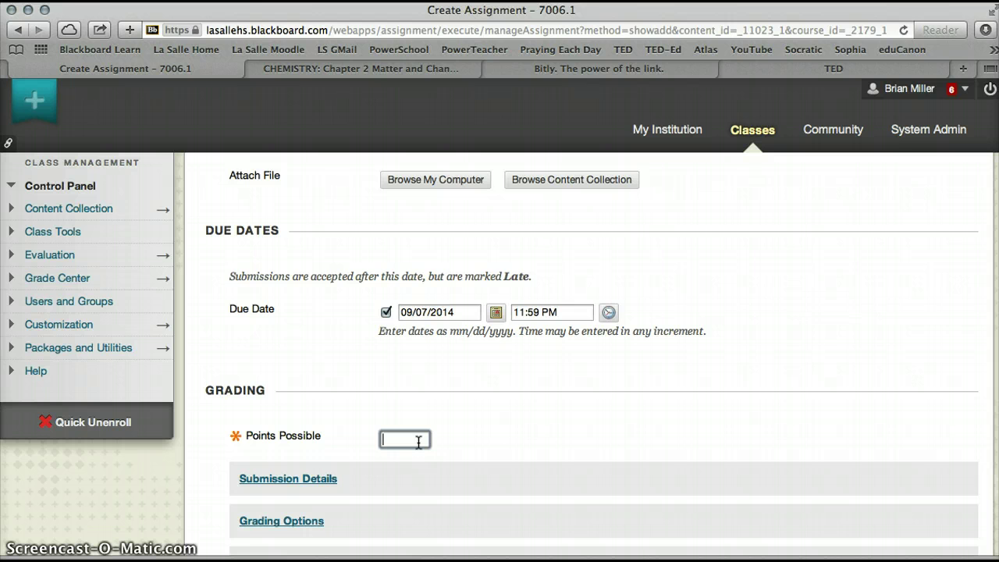
text(15)
Expand and review the assignment's submission details, grading options and display of grades settings
scroll(418, 442, down, 3)
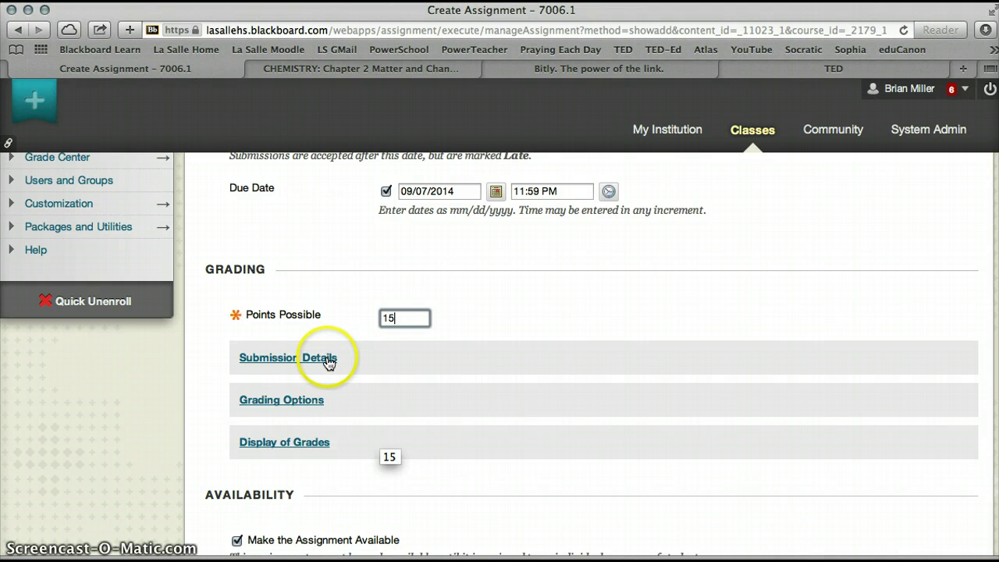
click(328, 359)
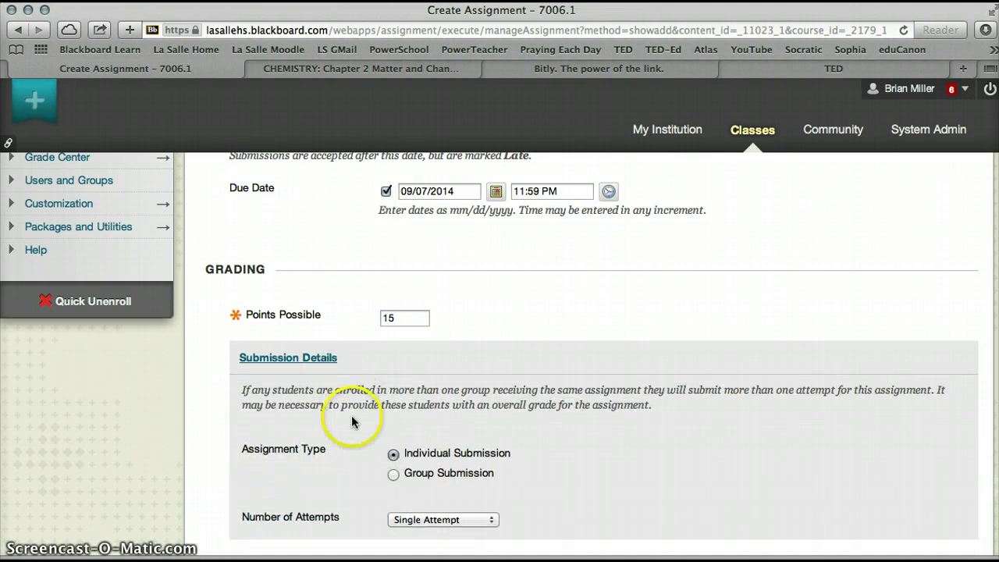
scroll(351, 421, down, 3)
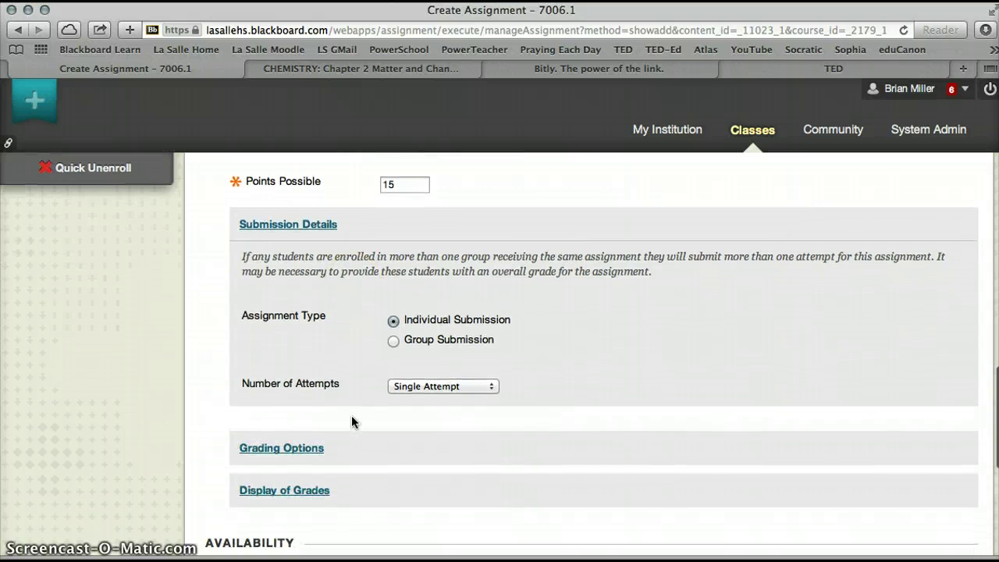
click(297, 449)
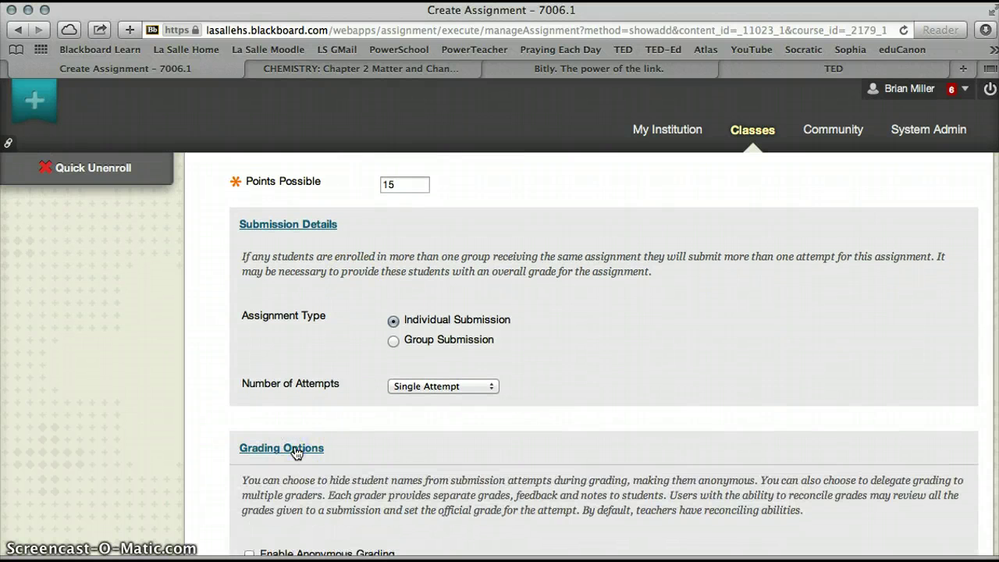
scroll(296, 451, down, 4)
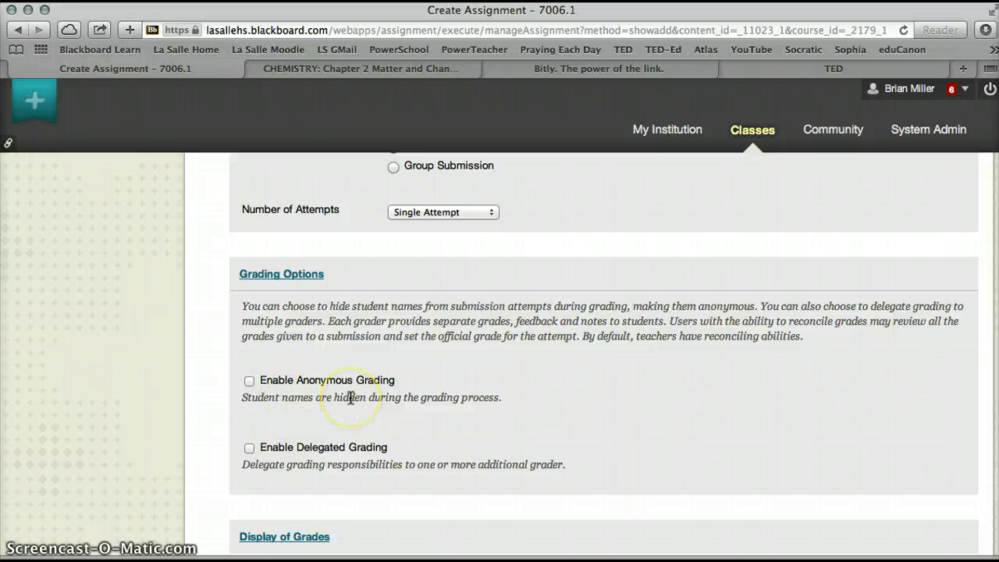
scroll(351, 398, down, 3)
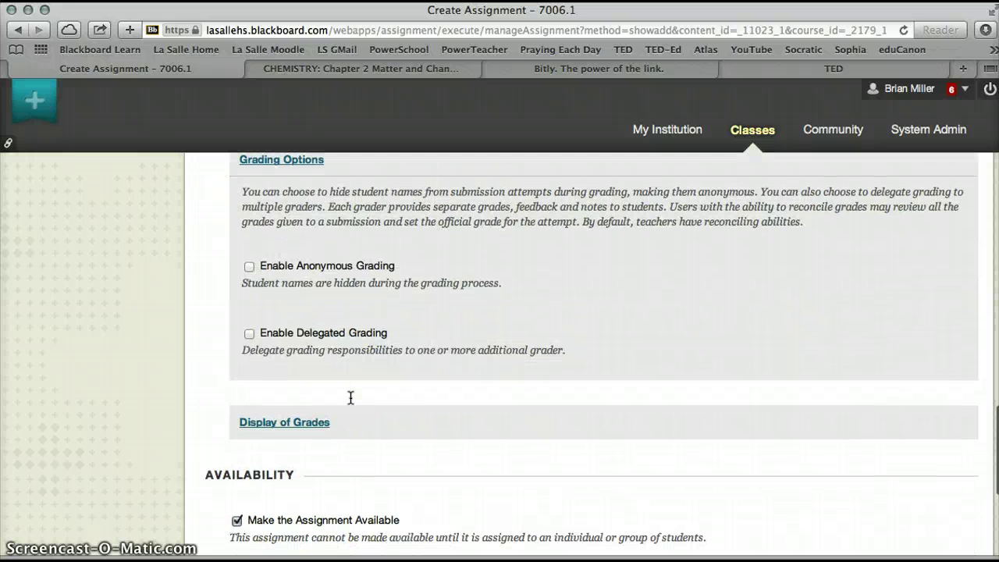
click(297, 423)
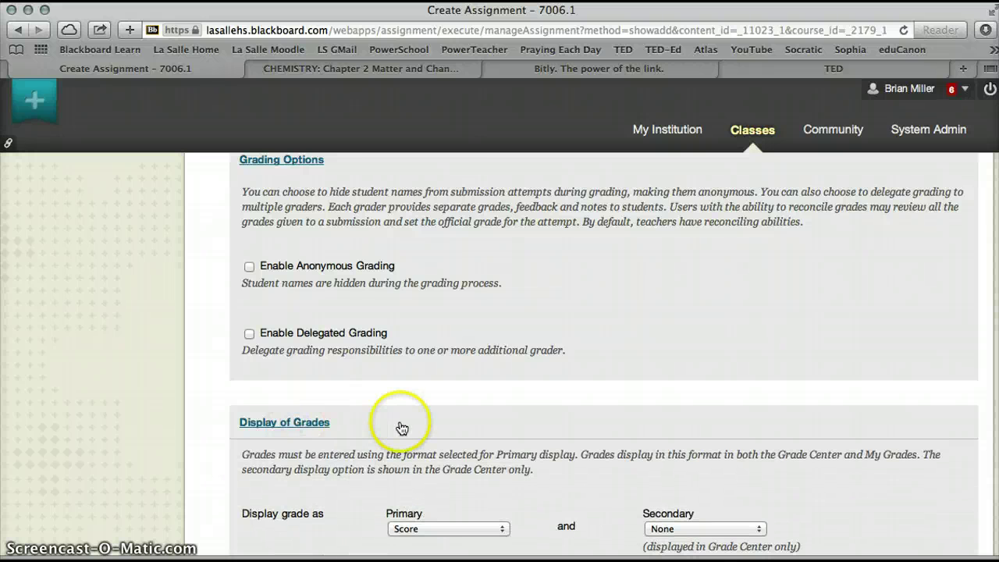
scroll(408, 427, down, 4)
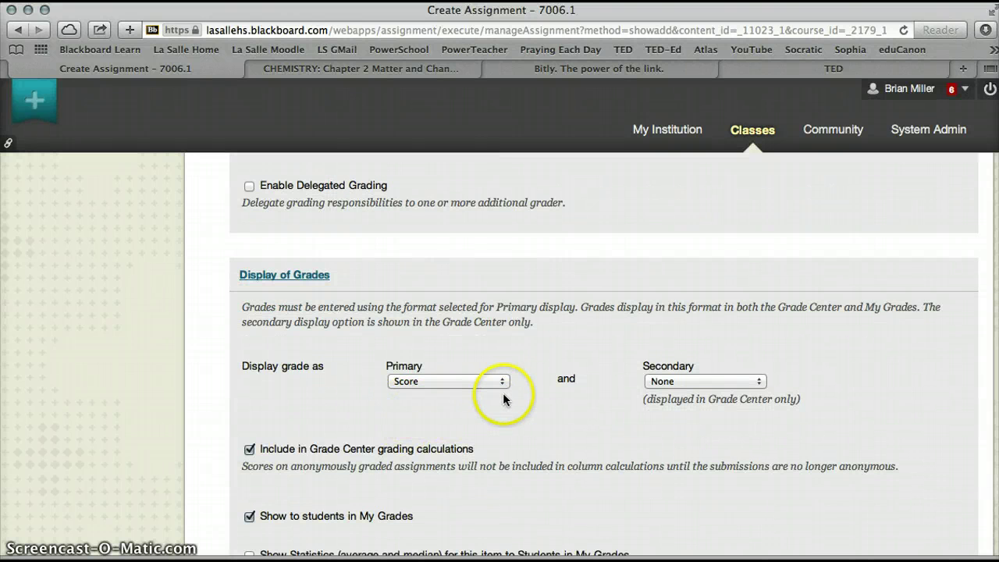
Add a line above the embedded playlist in the assignment instructions reading "This Playlist is due"
scroll(503, 391, down, 2)
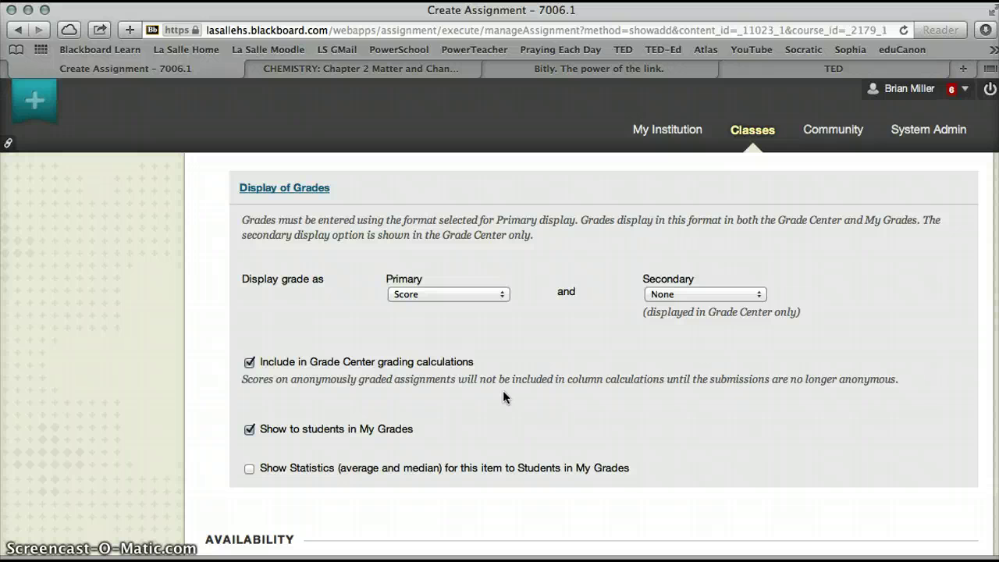
scroll(503, 396, down, 2)
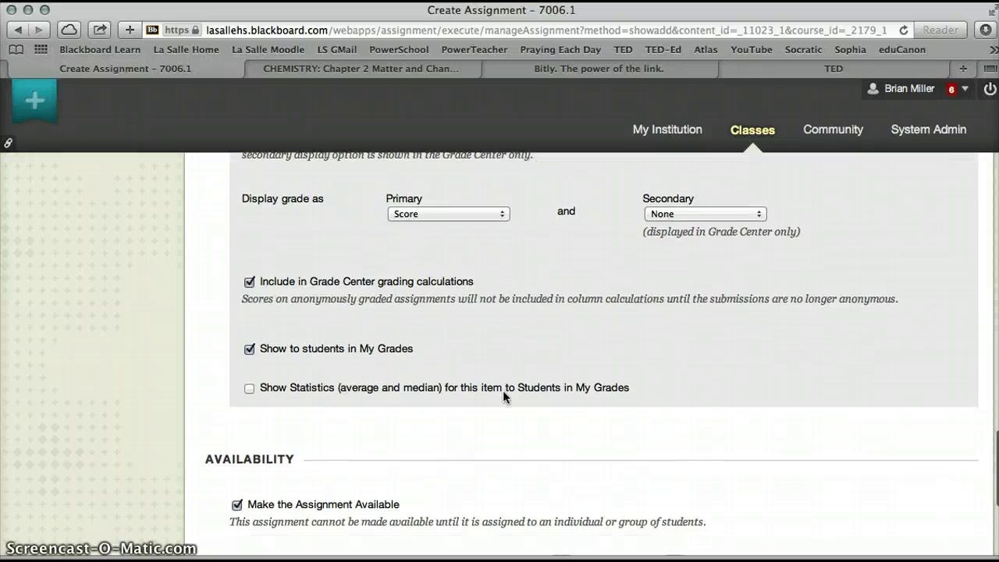
scroll(502, 397, up, 10)
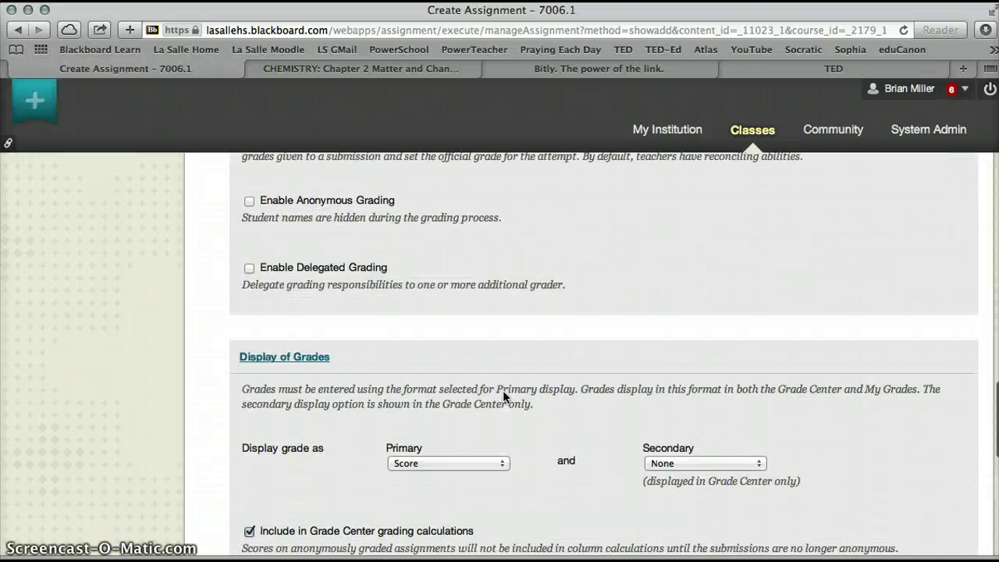
scroll(503, 396, up, 8)
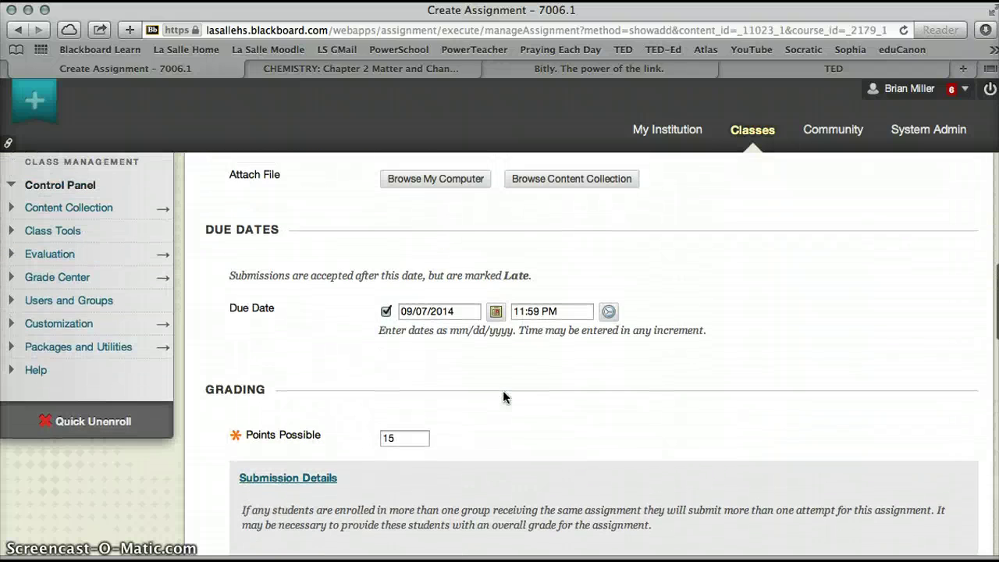
scroll(504, 392, up, 1)
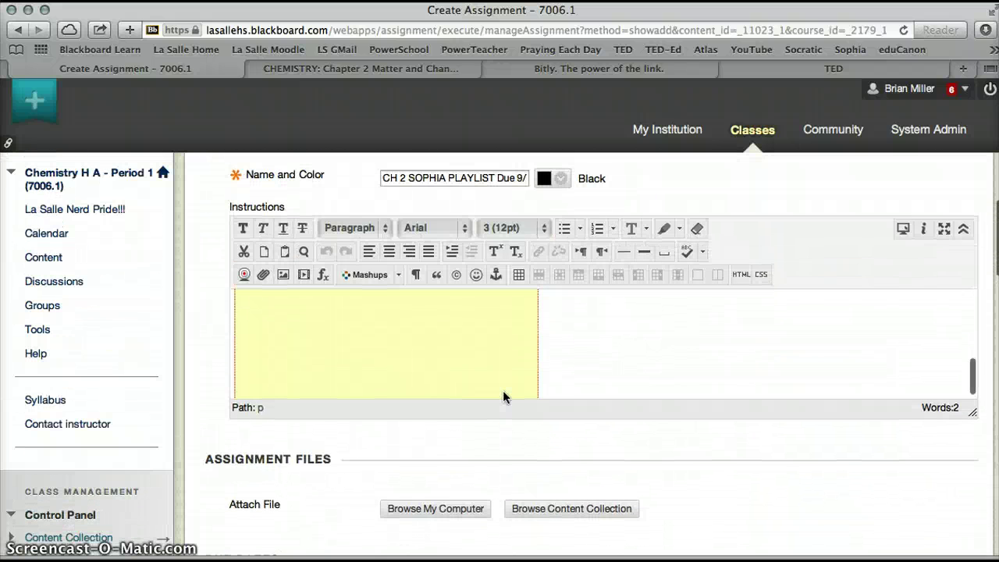
click(555, 357)
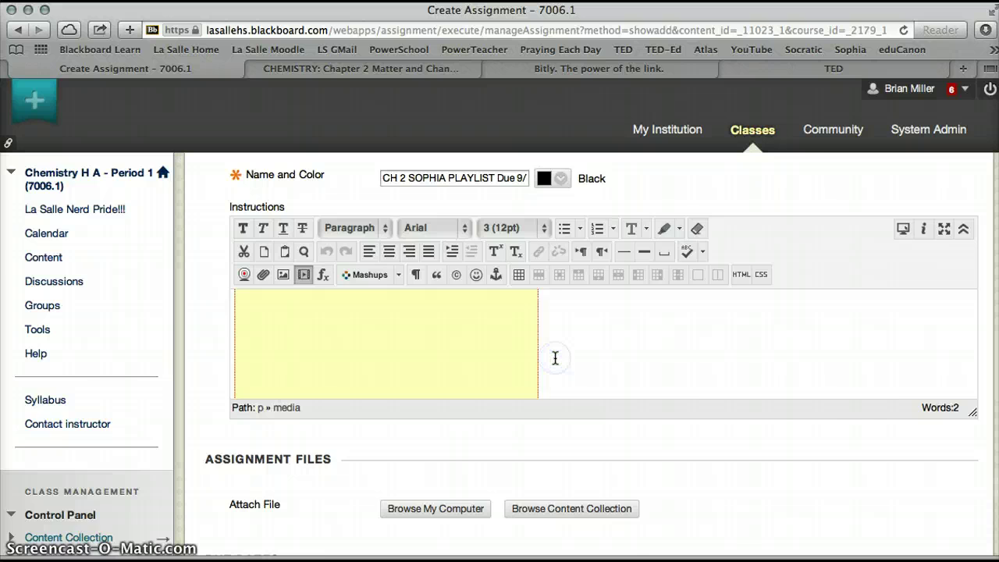
scroll(555, 357, up, 1)
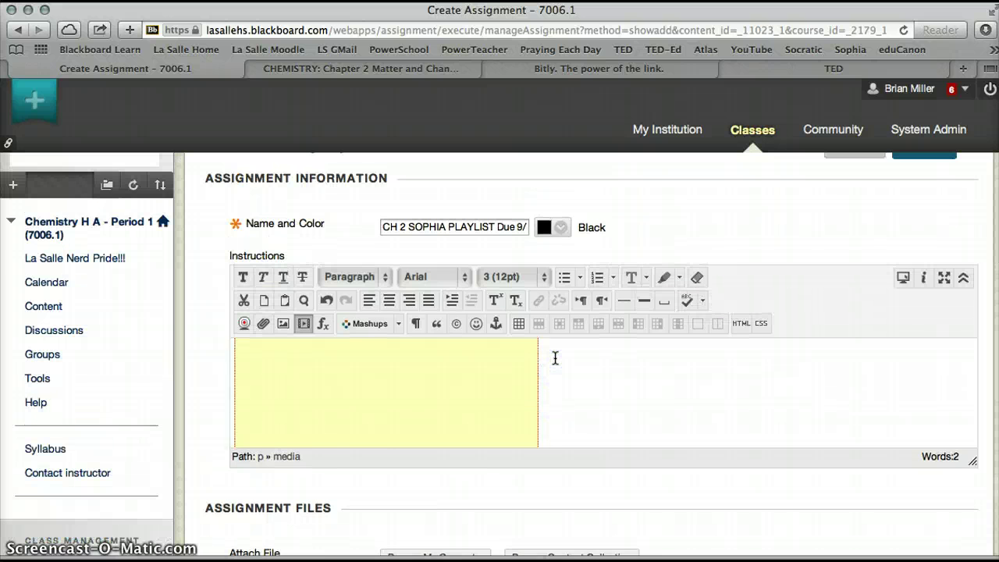
key(Return)
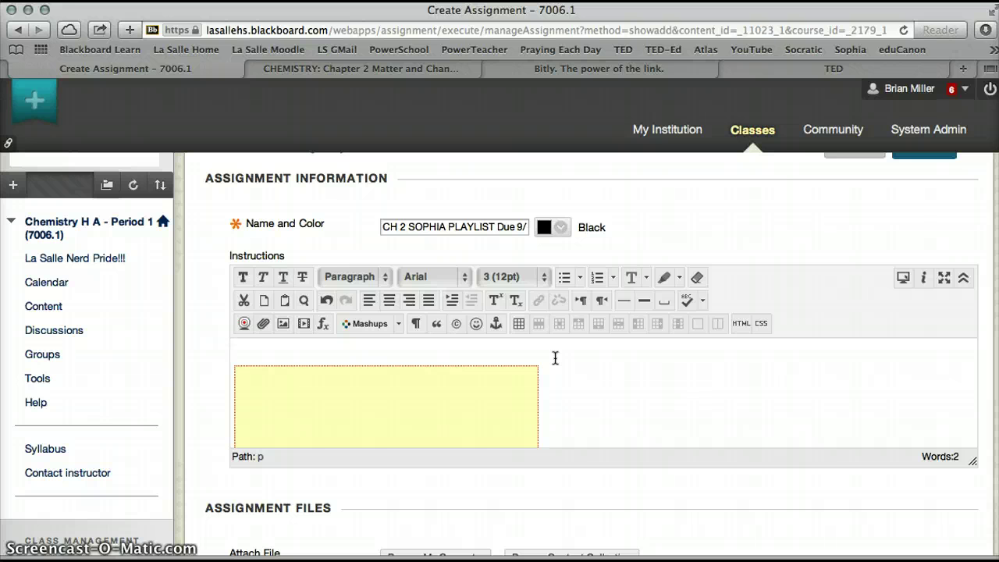
text(This Playlist is due)
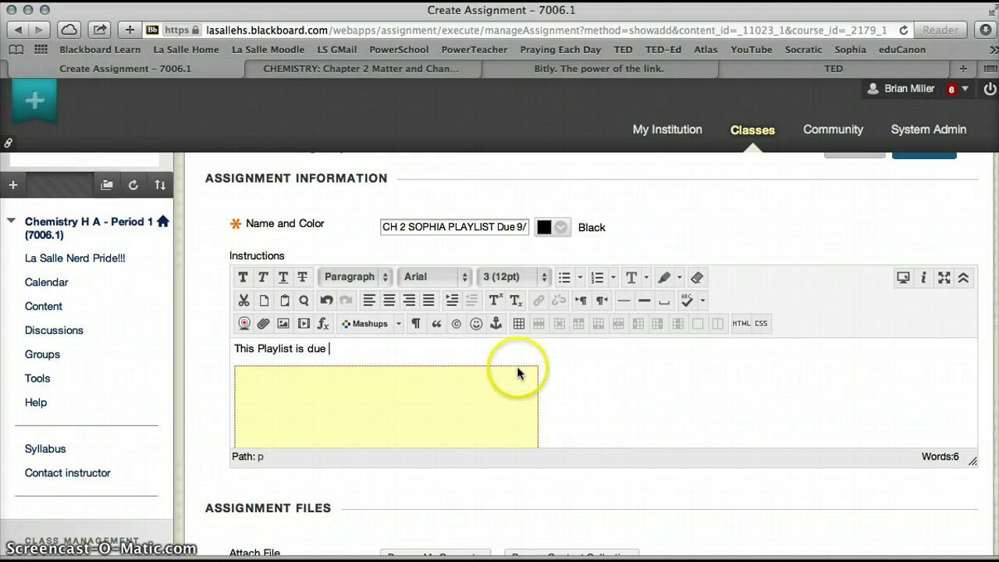
Complete the due-date sentence with "September 7, 2014 @ 11:00 pm." in bold
click(242, 278)
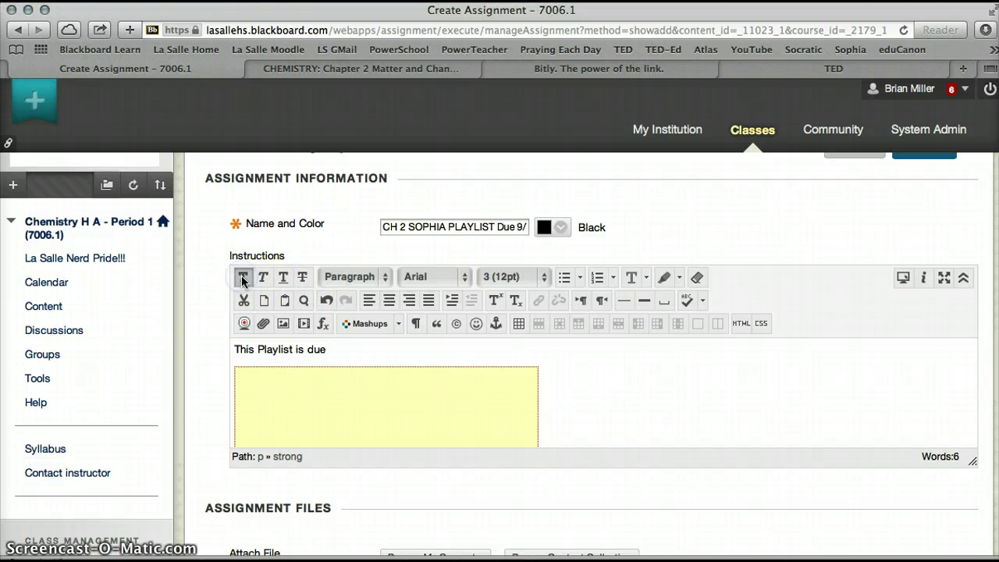
text(September 7, 1)
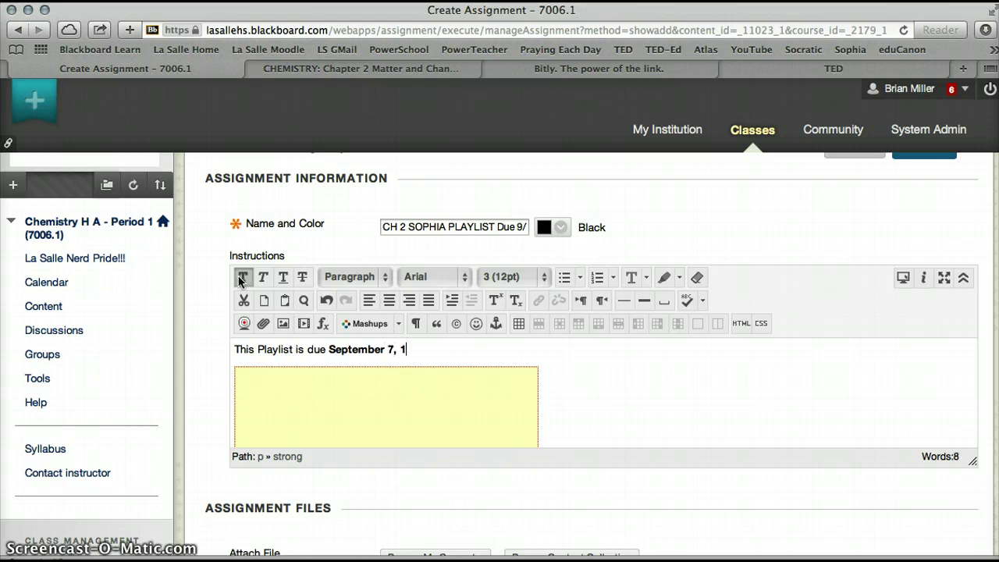
key(BackSpace)
key(BackSpace)
text(2014 @ 1)
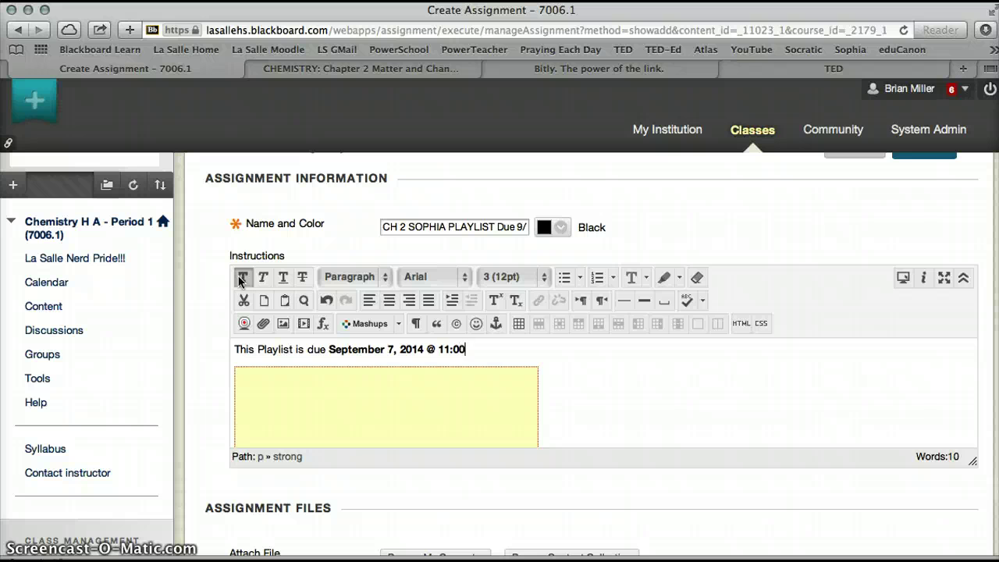
text(1:00 pm)
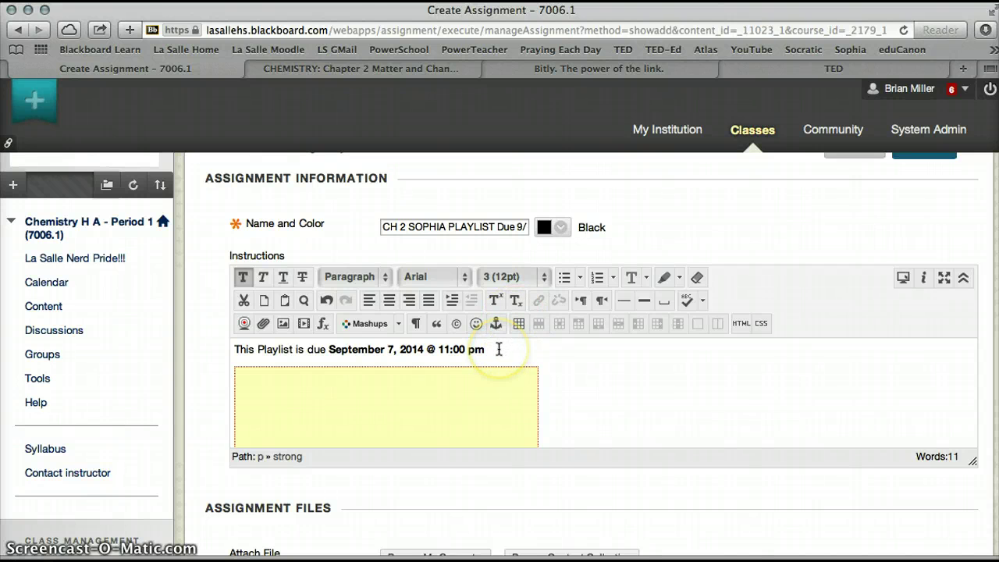
text(.)
Add a second line, "Please don not add anything to the WRITE SUBMISSION box below.", with only "WRITE SUBMISSION" in bold
key(Return)
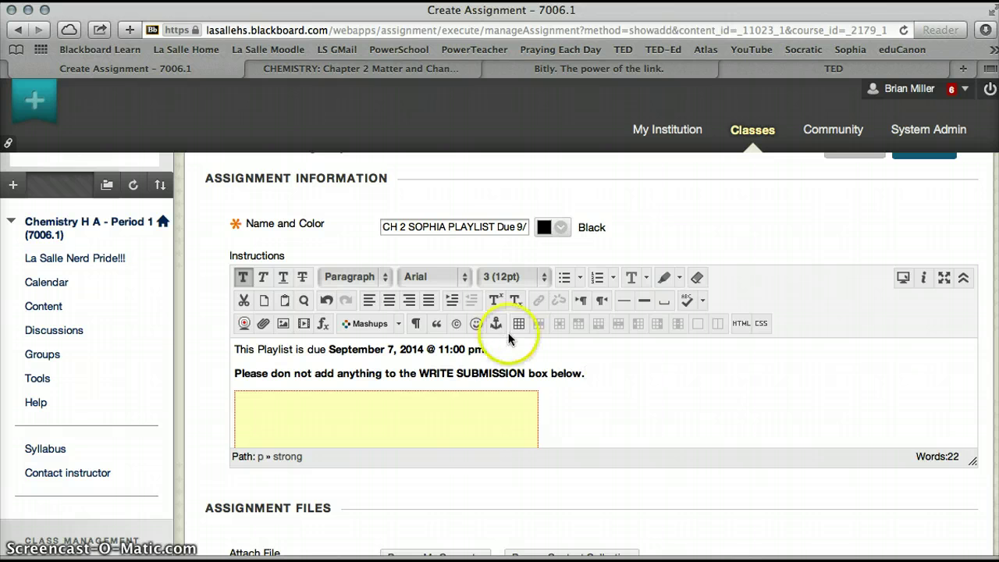
drag(584, 372, 265, 370)
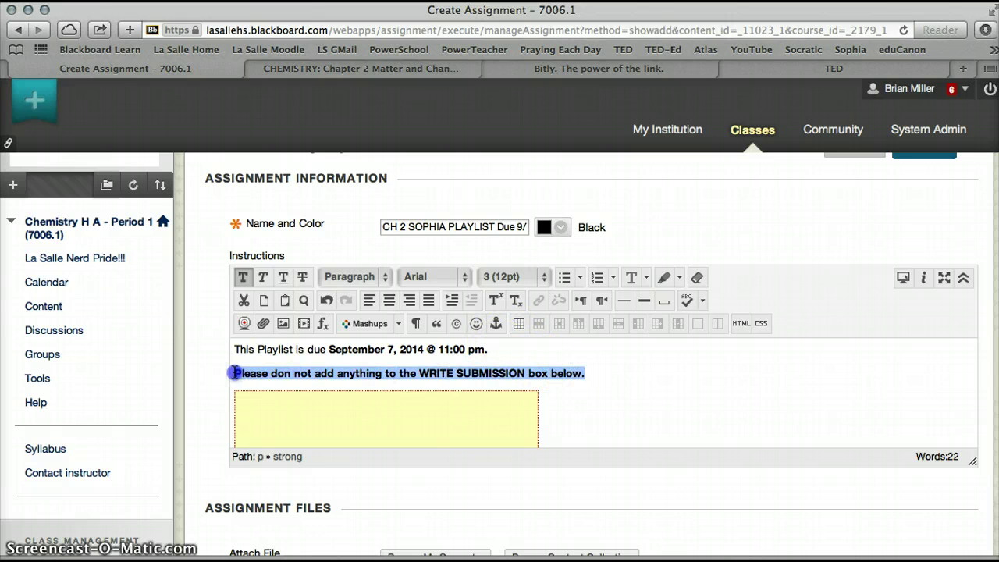
click(243, 276)
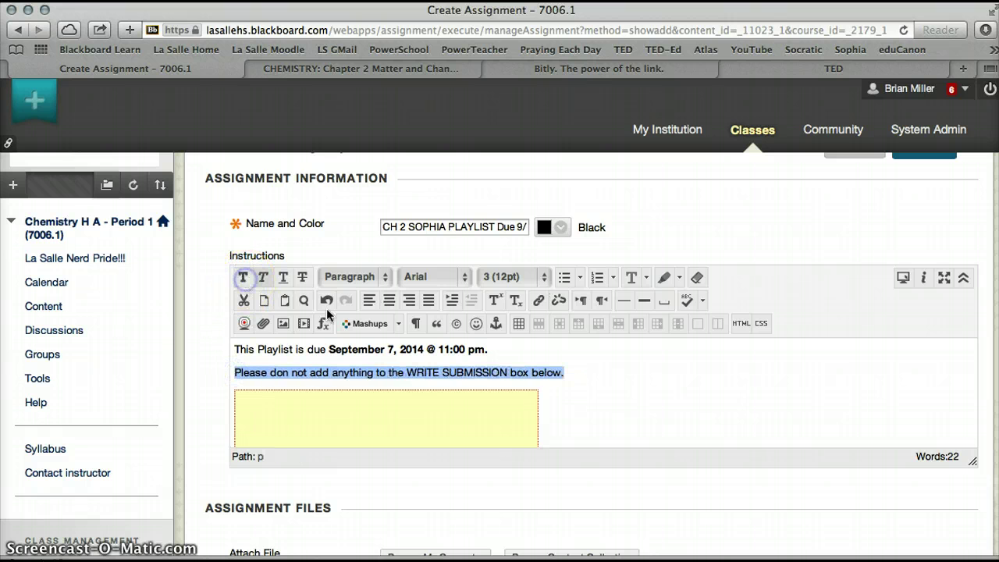
drag(508, 373, 437, 372)
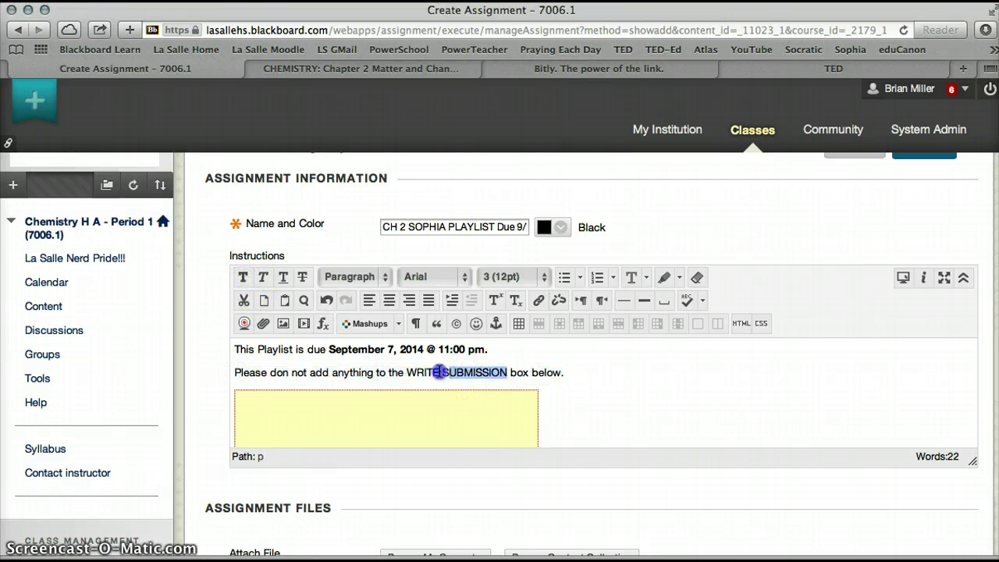
click(248, 277)
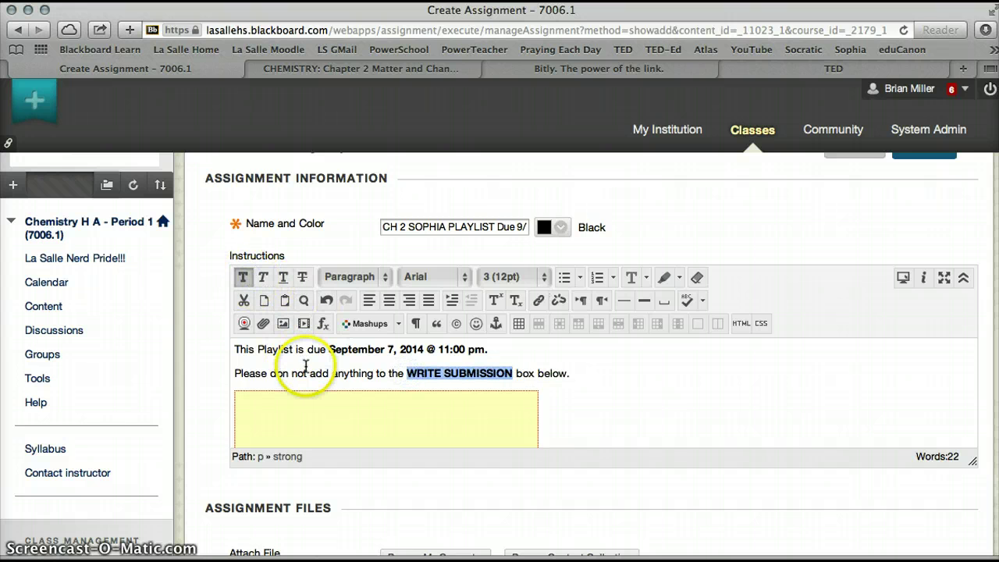
Correct "don not" to "do not" in the second instruction line and make it bold and underlined
drag(307, 369, 278, 370)
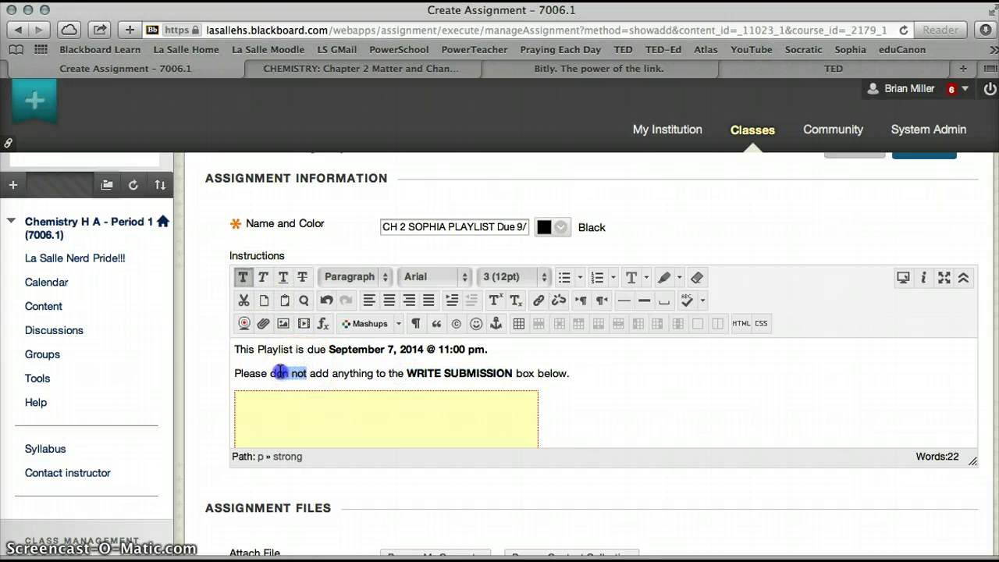
click(243, 277)
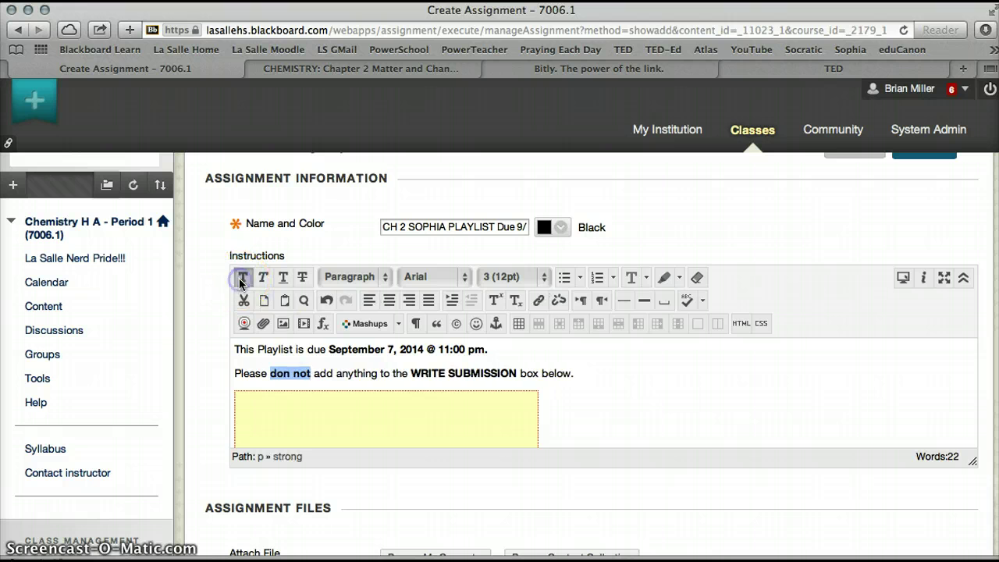
click(289, 370)
key(BackSpace)
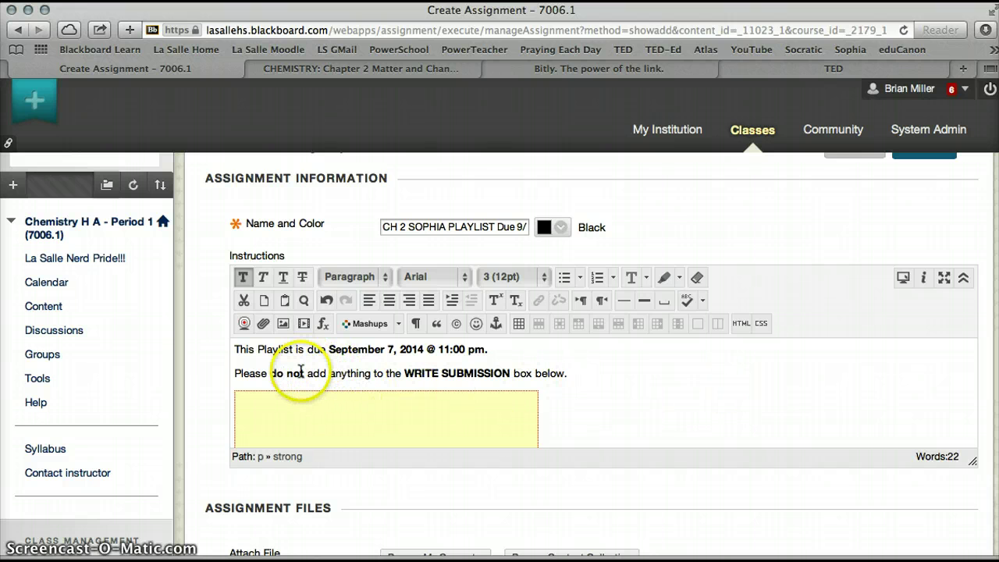
drag(294, 373, 304, 374)
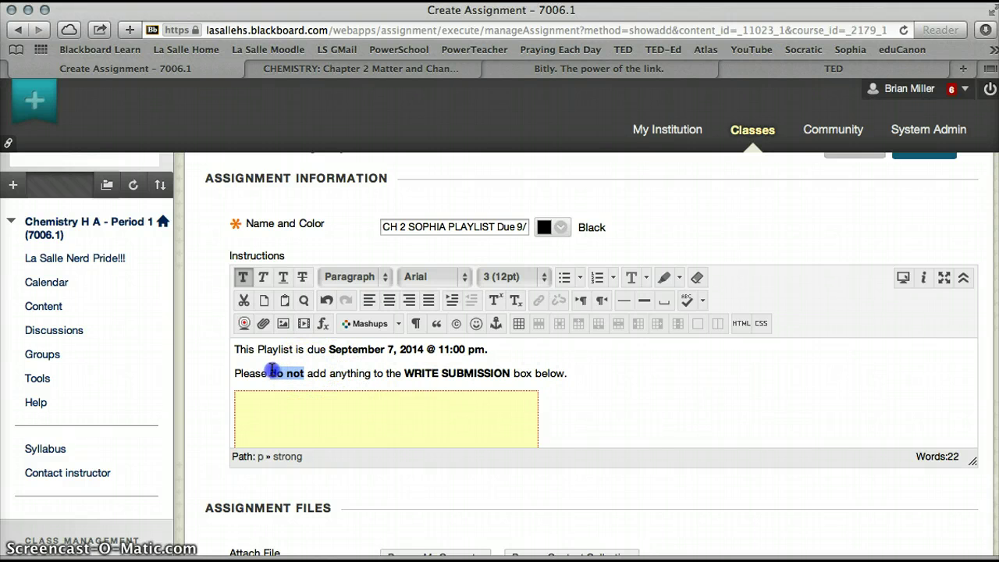
click(283, 278)
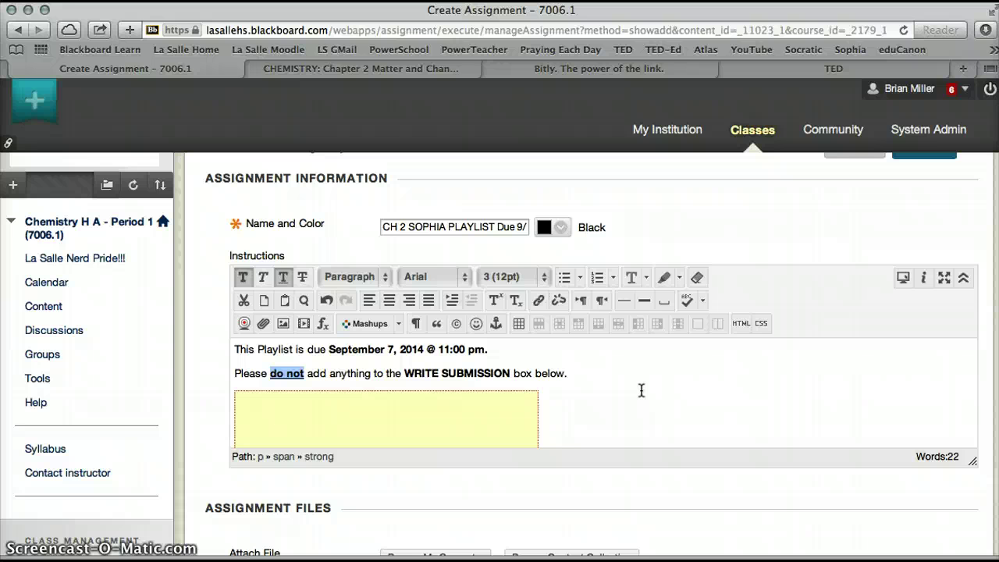
Check the remaining assignment settings and submit the assignment to the Chapter 2 Matter and Change module
scroll(642, 391, down, 2)
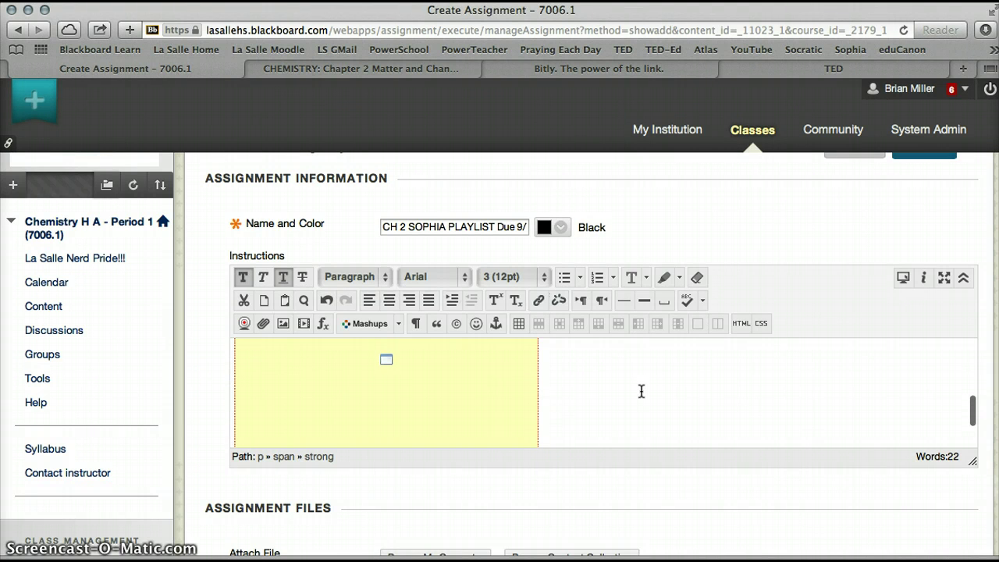
scroll(641, 391, down, 5)
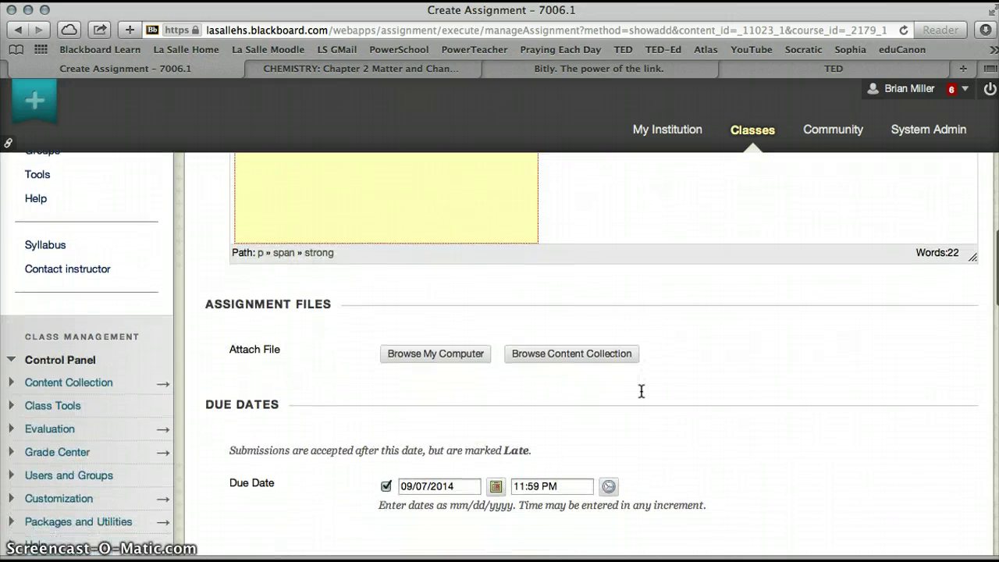
scroll(636, 396, down, 2)
click(473, 426)
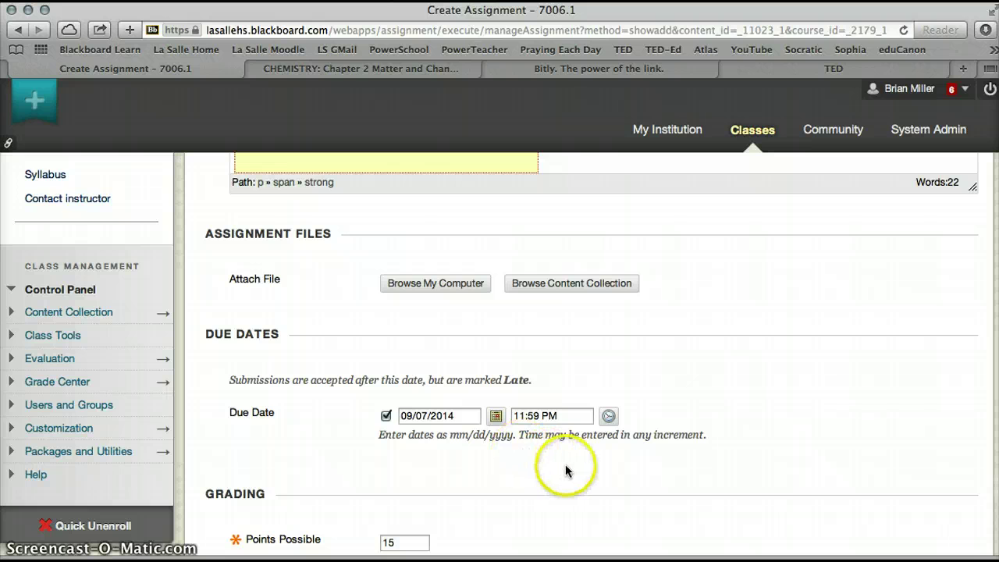
scroll(566, 470, down, 12)
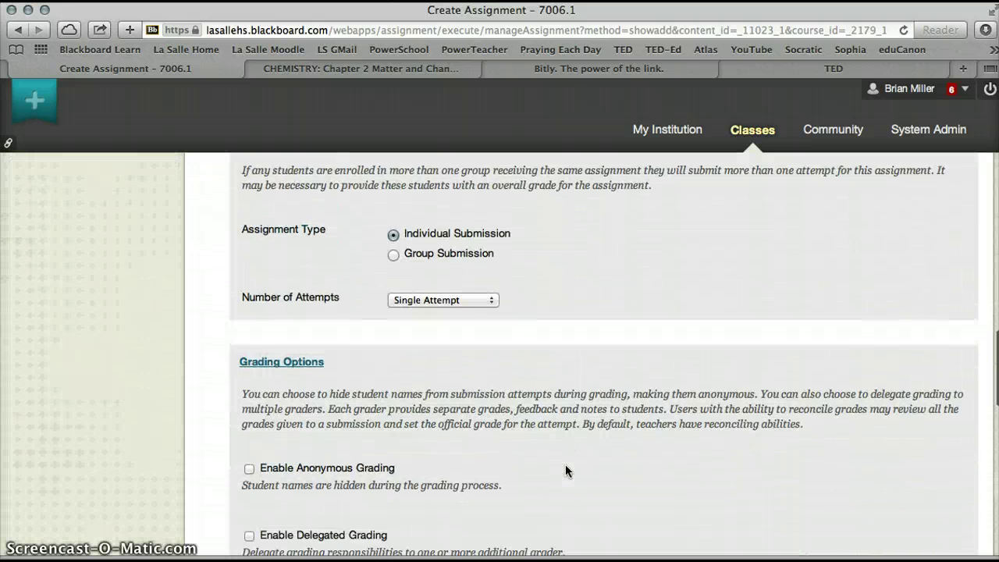
scroll(566, 470, down, 10)
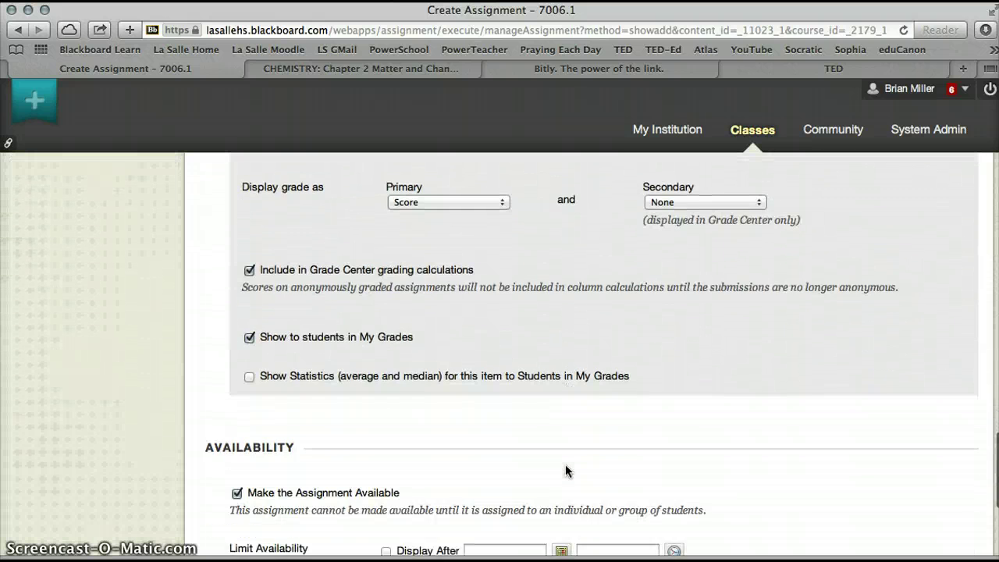
scroll(565, 464, down, 3)
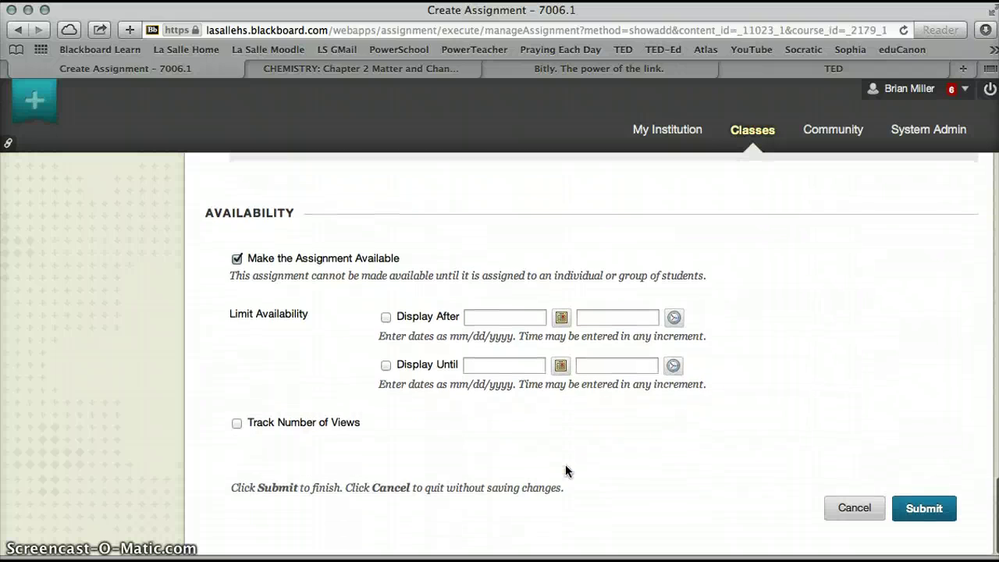
click(931, 512)
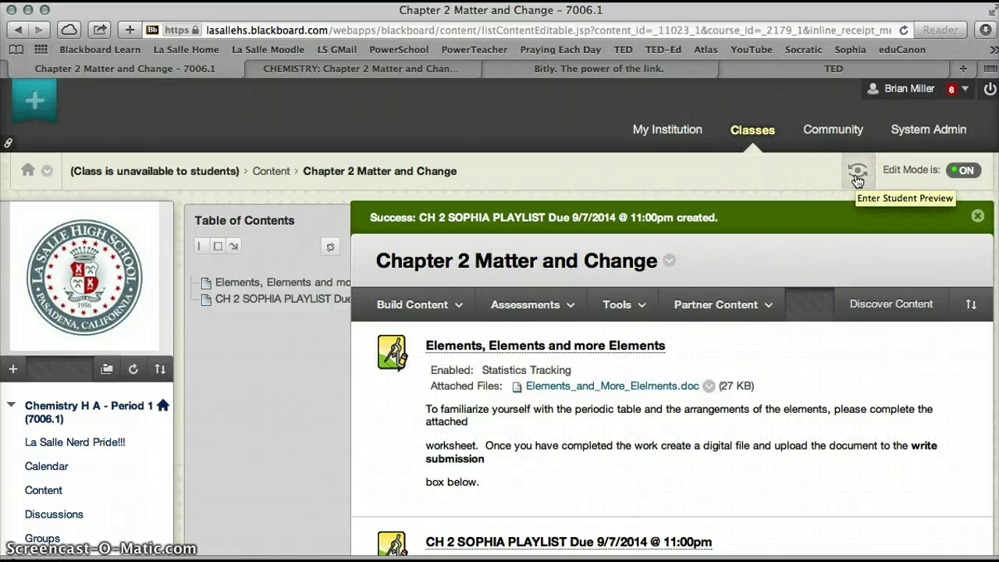
Enter student preview and open the Chapter 2 Matter and Change module from the class content
click(858, 173)
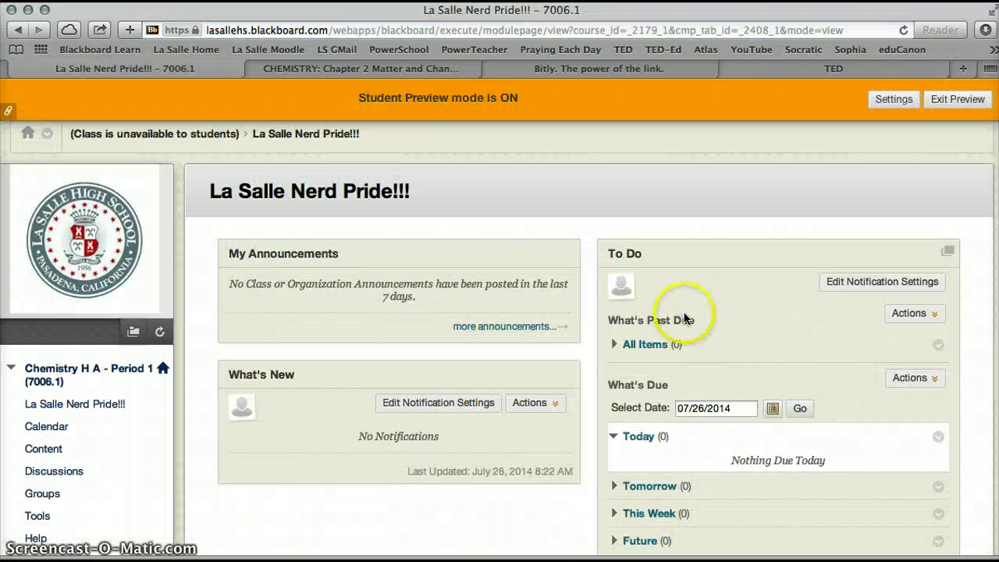
click(53, 455)
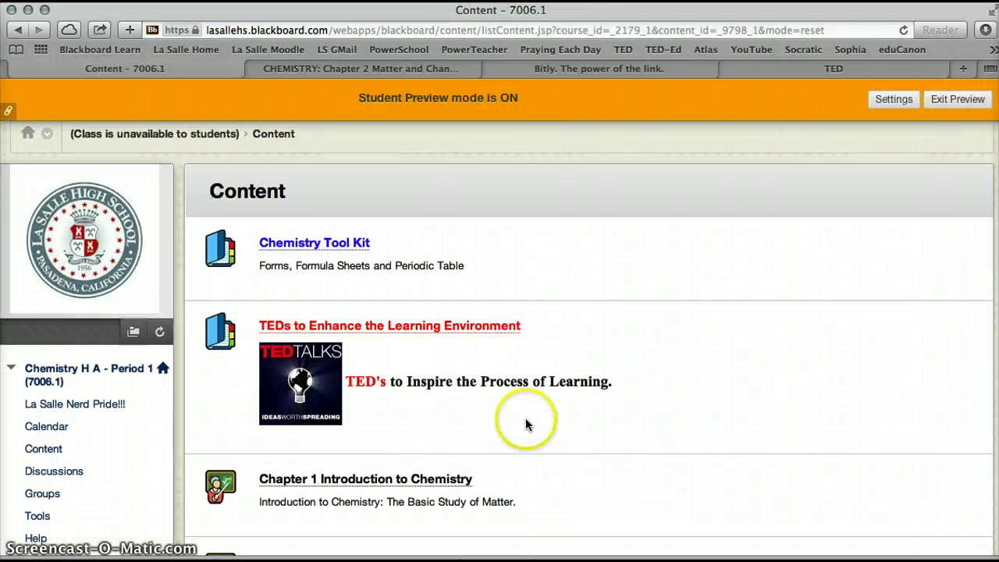
scroll(526, 422, down, 3)
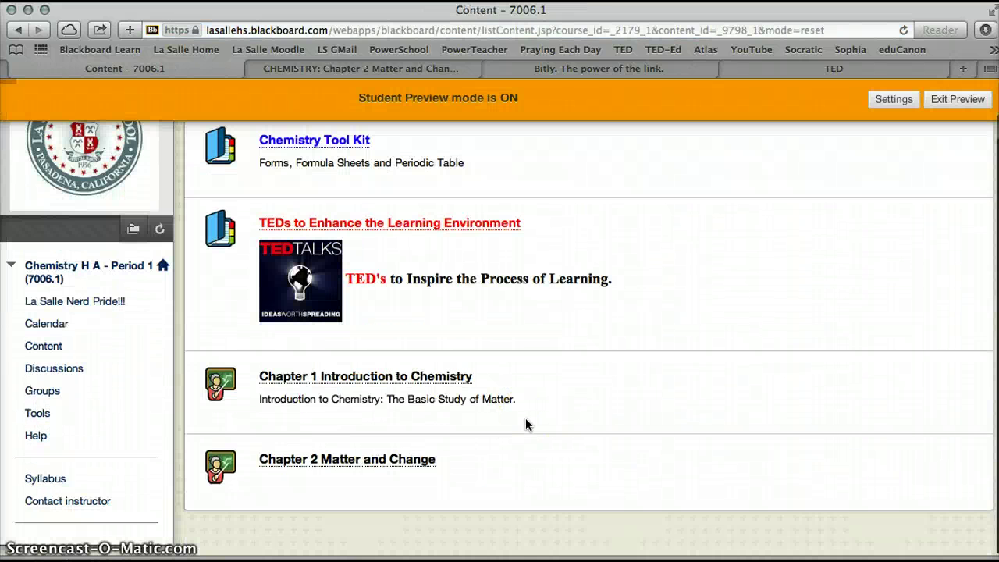
click(408, 460)
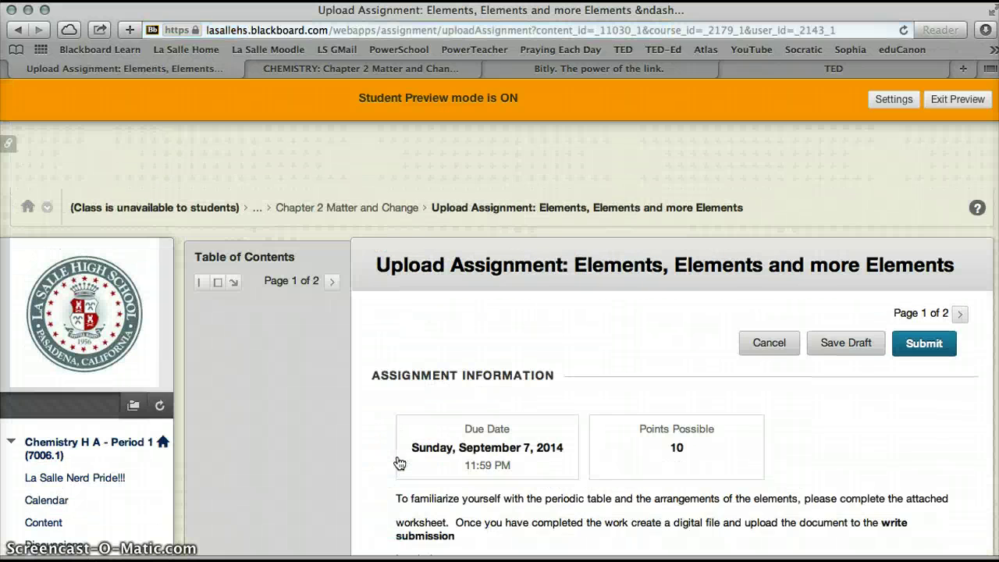
scroll(399, 462, down, 2)
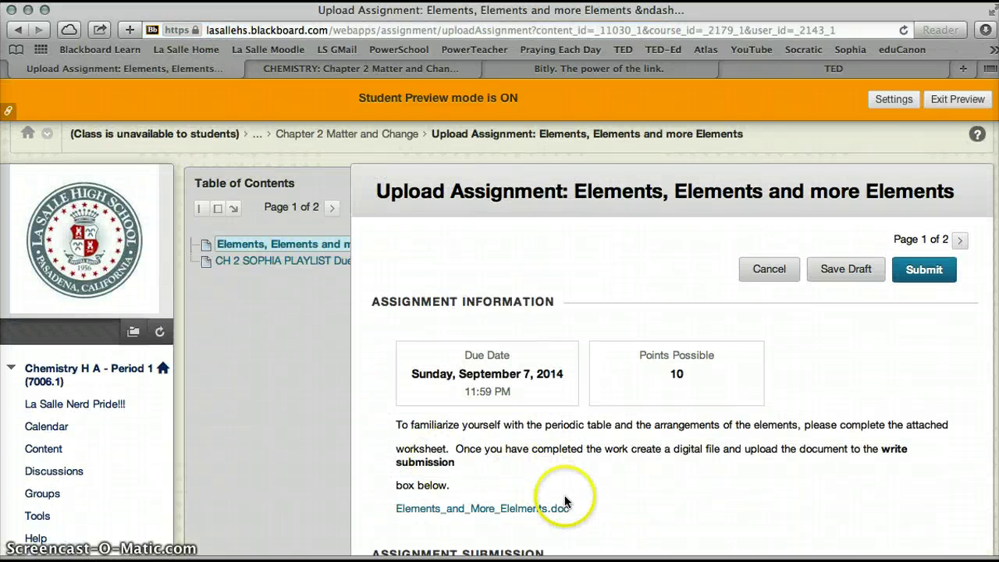
Review the Elements, Elements and more Elements assignment's details, attached worksheet and submission options as a student
scroll(564, 499, down, 2)
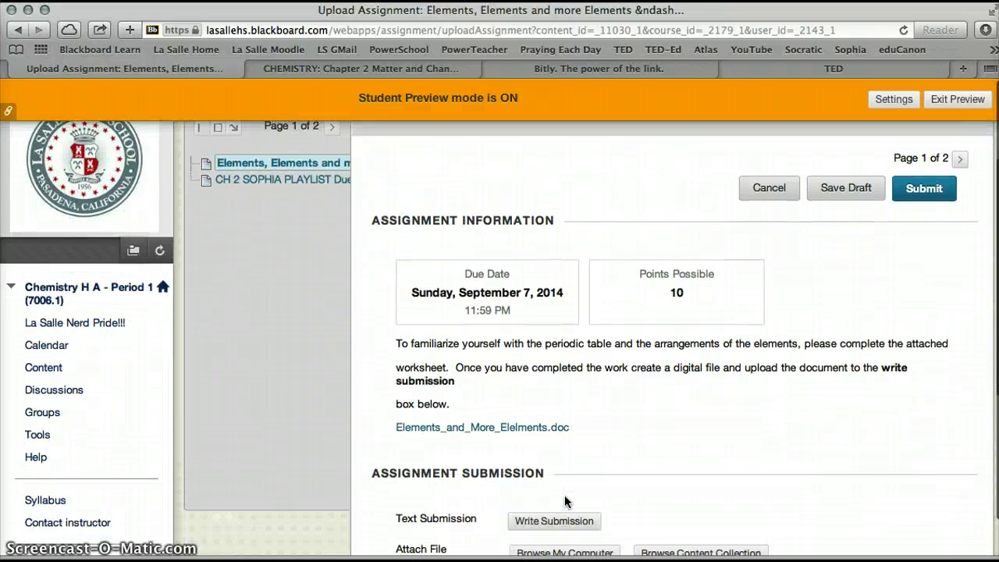
scroll(565, 499, down, 4)
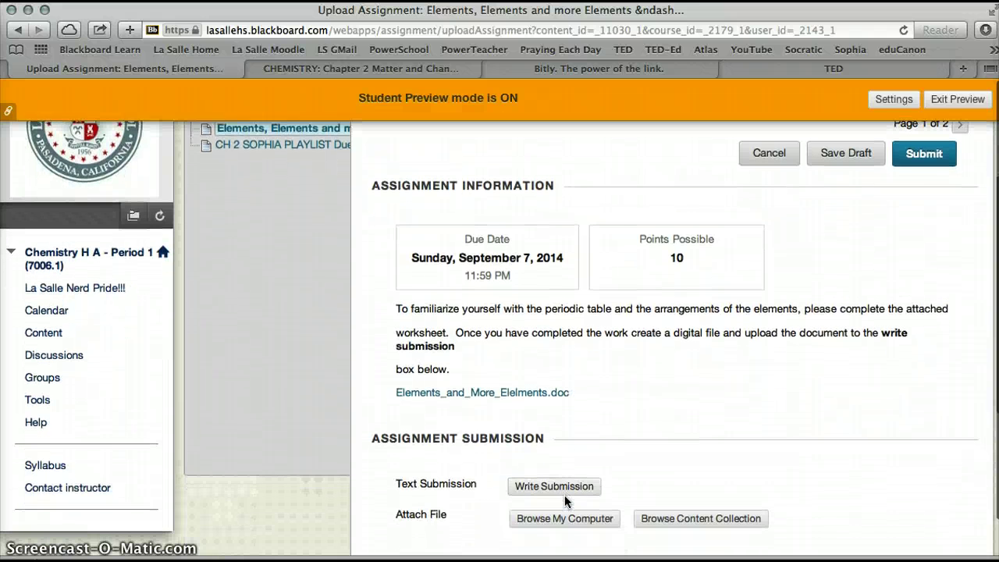
scroll(564, 500, down, 1)
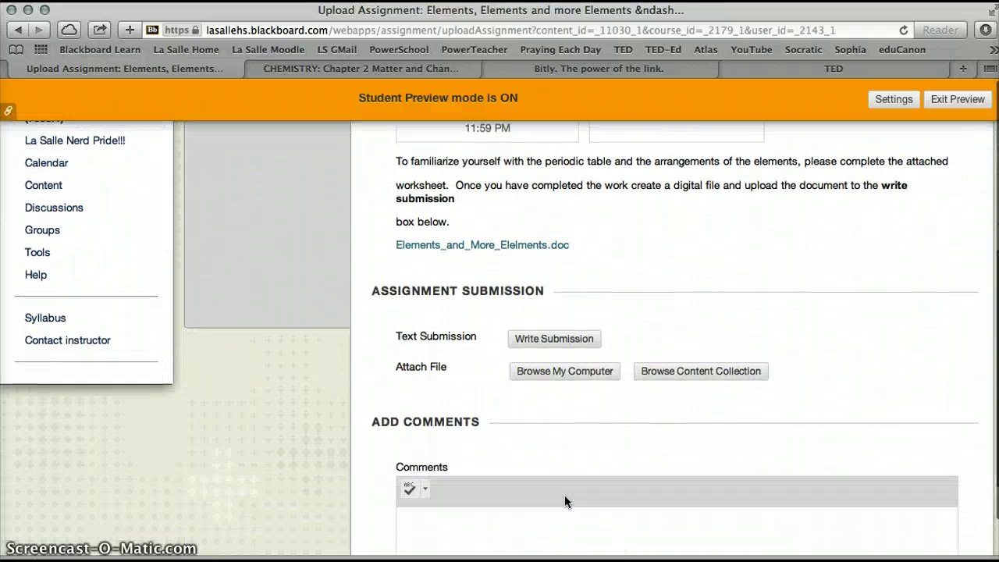
scroll(591, 343, up, 4)
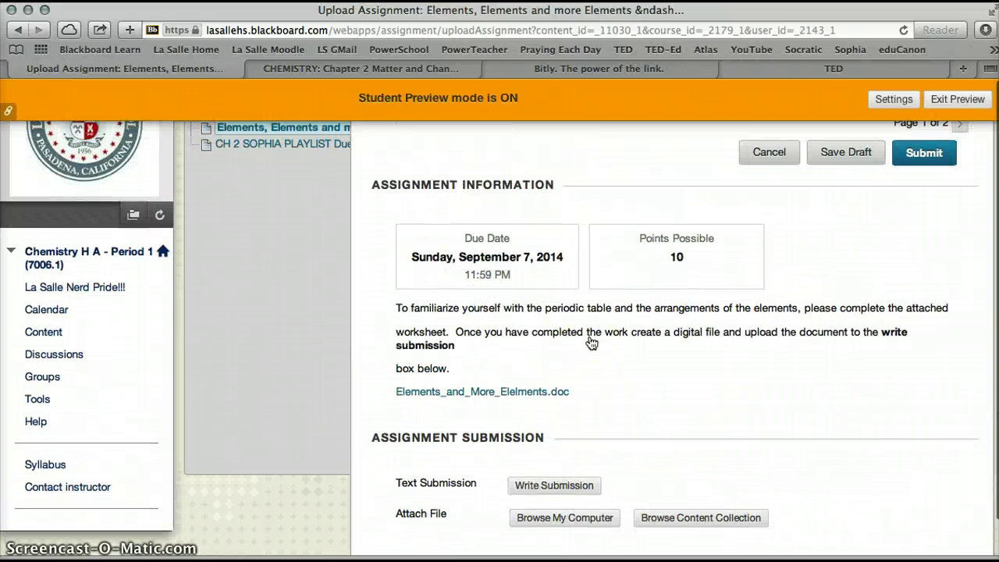
Reopen the Chapter 2 Matter and Change module from the class content and go to the CH 2 SOPHIA PLAYLIST assignment, leaving the current one
click(39, 332)
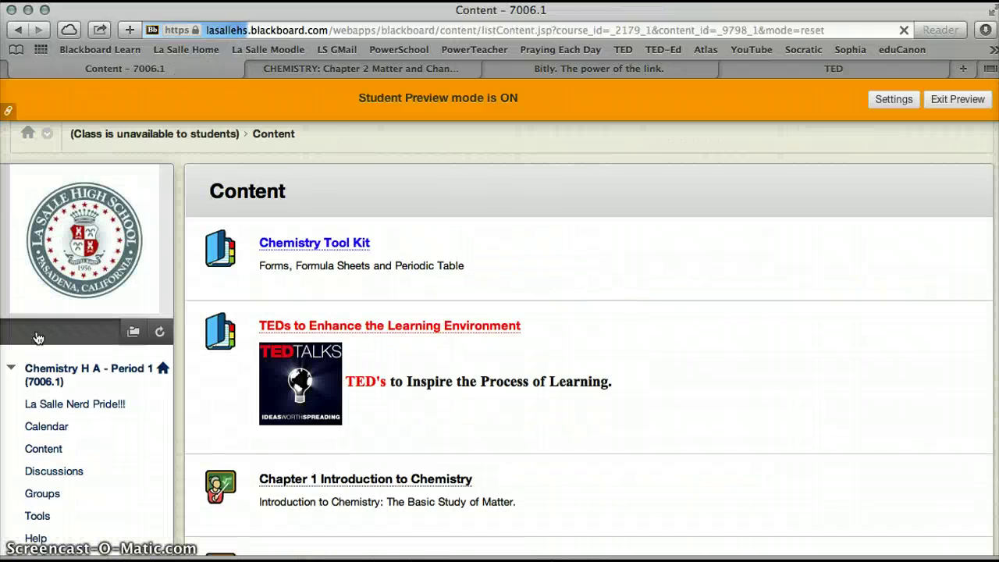
scroll(419, 369, down, 3)
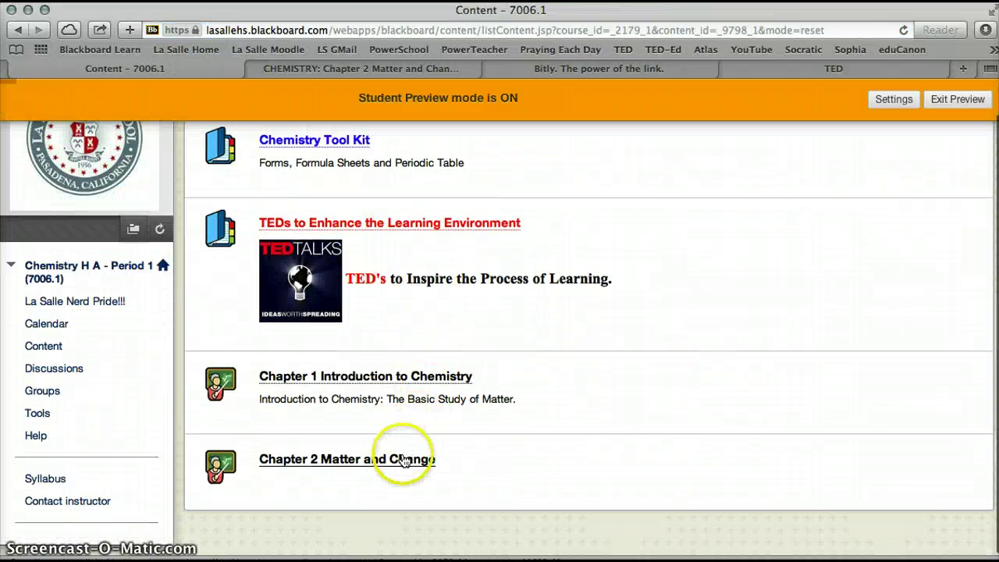
click(404, 461)
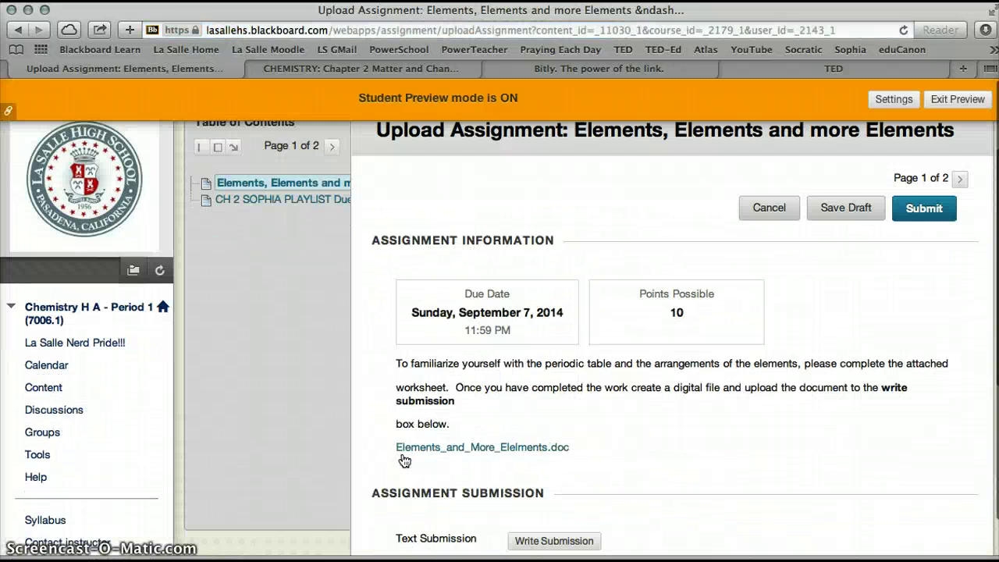
click(277, 202)
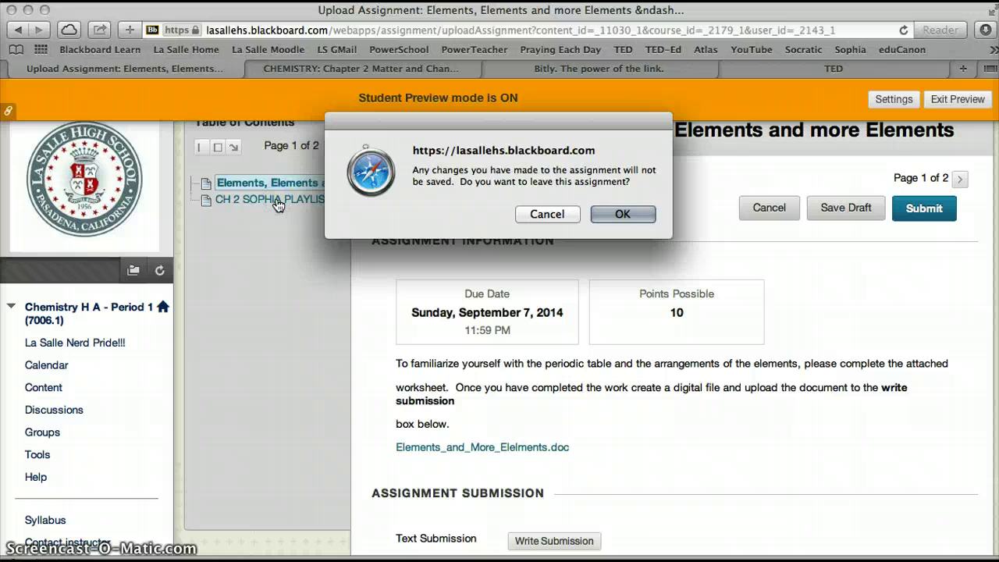
click(631, 214)
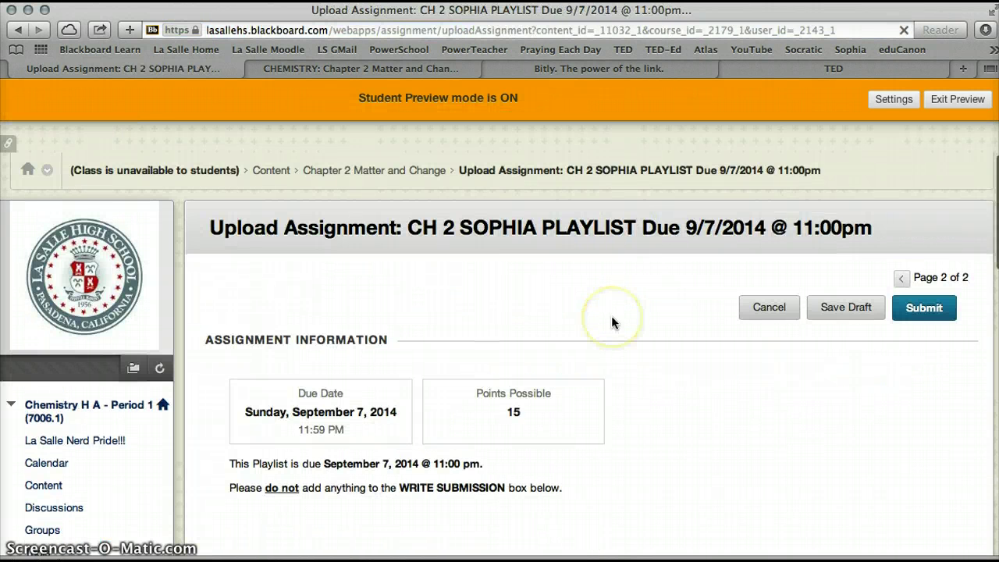
Check the playlist assignment's due date, points, instructions and embedded Sophia tutorials in the student view
scroll(611, 315, down, 3)
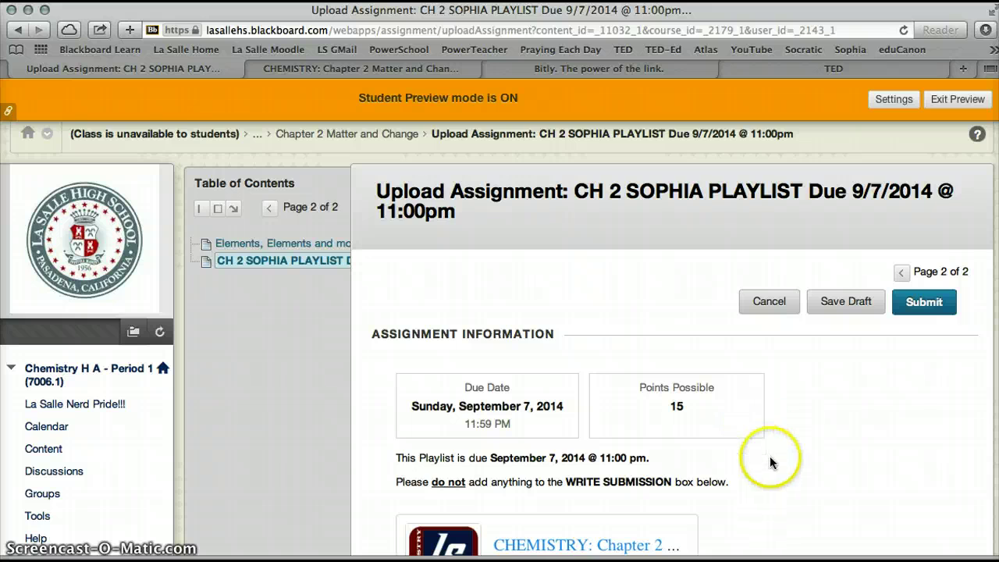
scroll(769, 456, down, 5)
scroll(769, 456, down, 1)
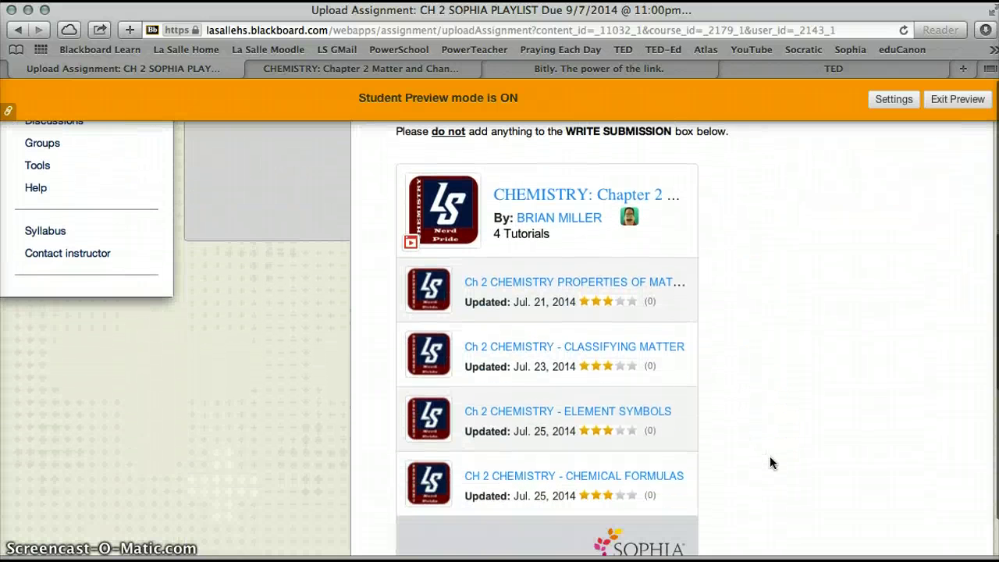
Open the Ch 2 CHEMISTRY - CLASSIFYING MATTER tutorial from the embedded playlist and look through its video, quiz and PDF chart
click(592, 348)
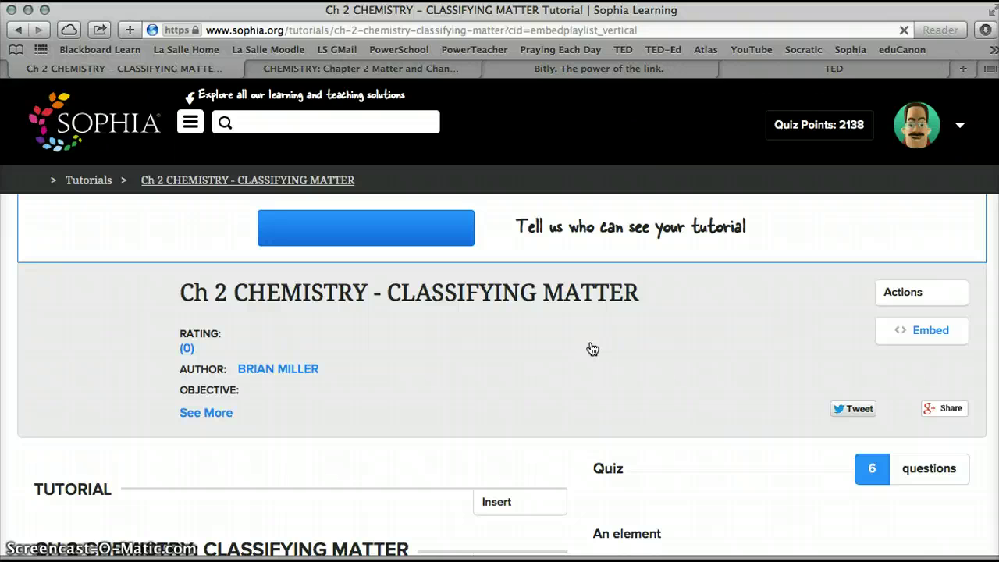
scroll(592, 349, down, 4)
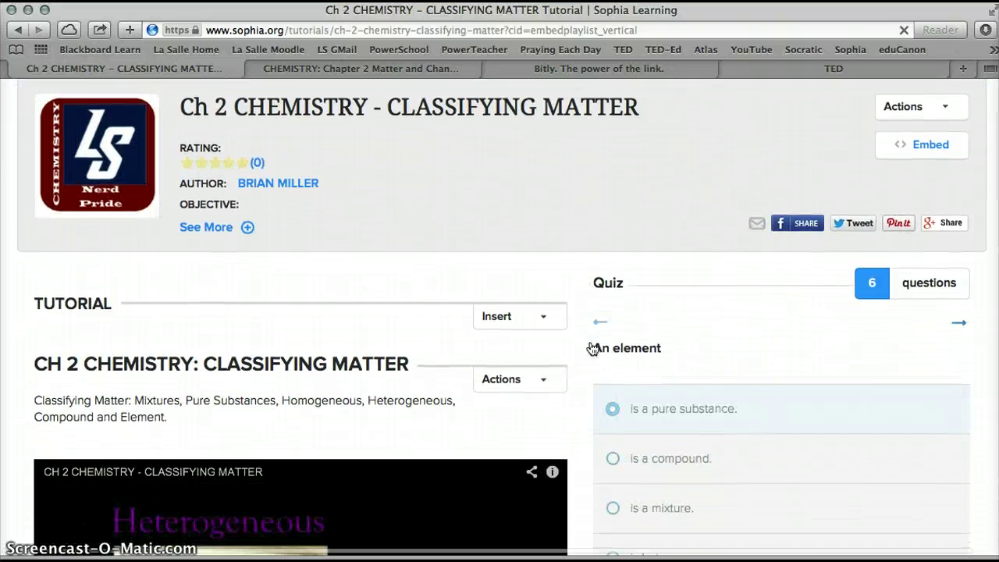
scroll(593, 349, down, 5)
scroll(592, 349, down, 1)
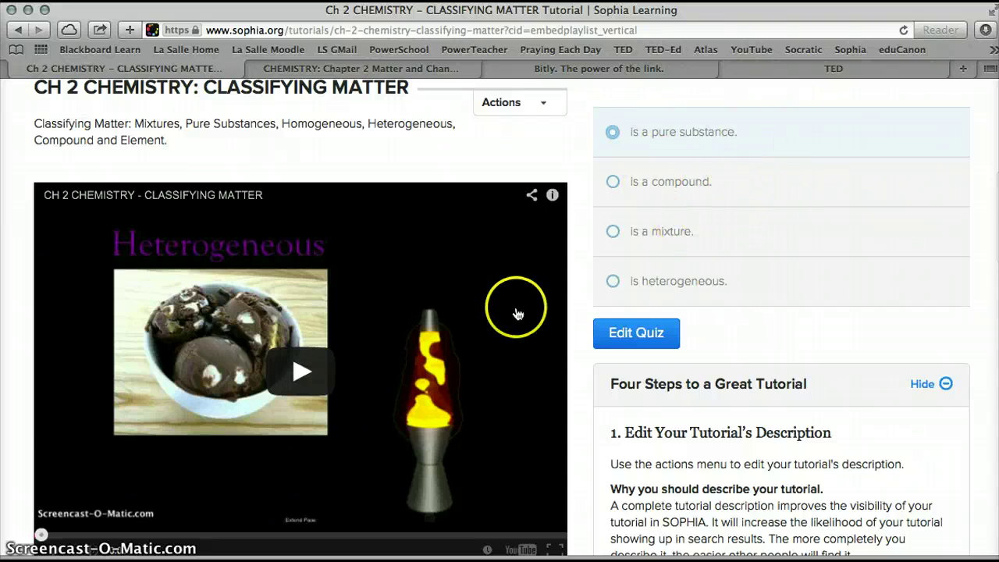
scroll(515, 316, down, 8)
scroll(517, 320, down, 9)
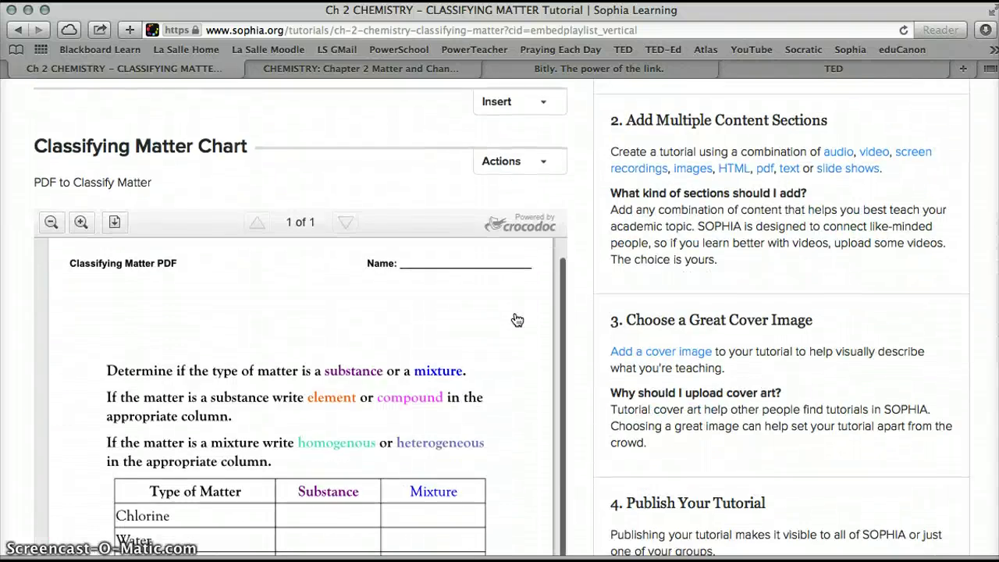
scroll(516, 320, down, 8)
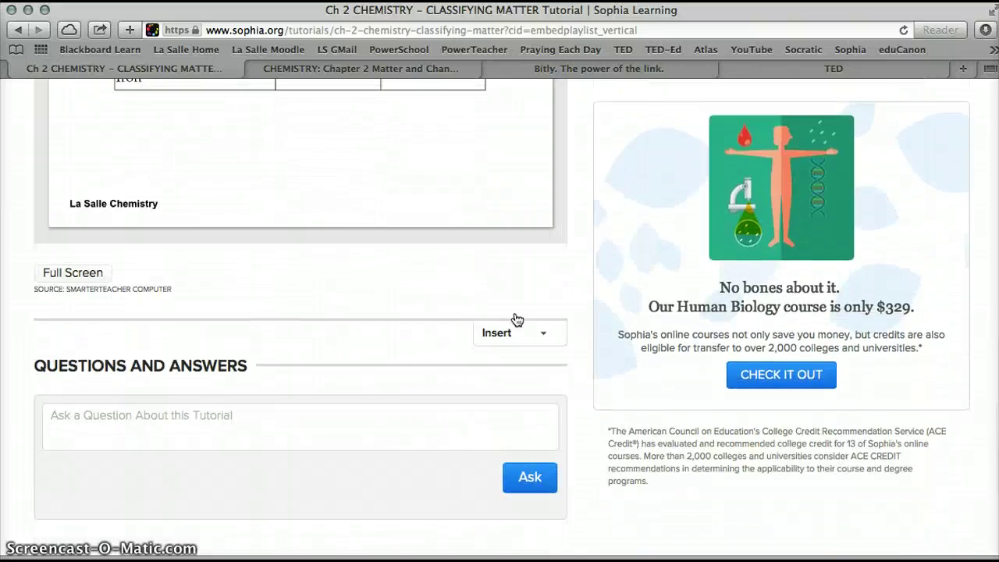
scroll(517, 319, up, 17)
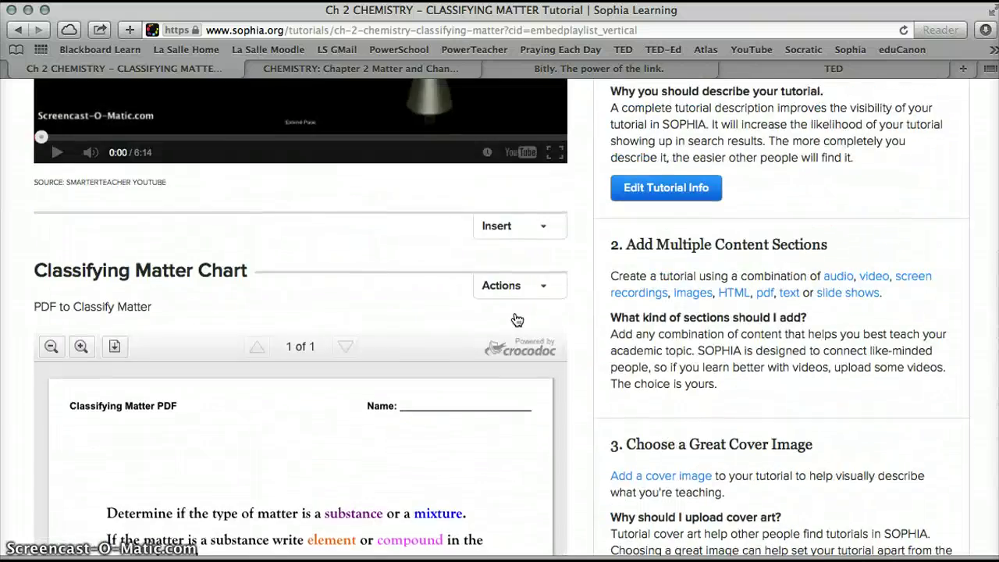
scroll(517, 319, up, 3)
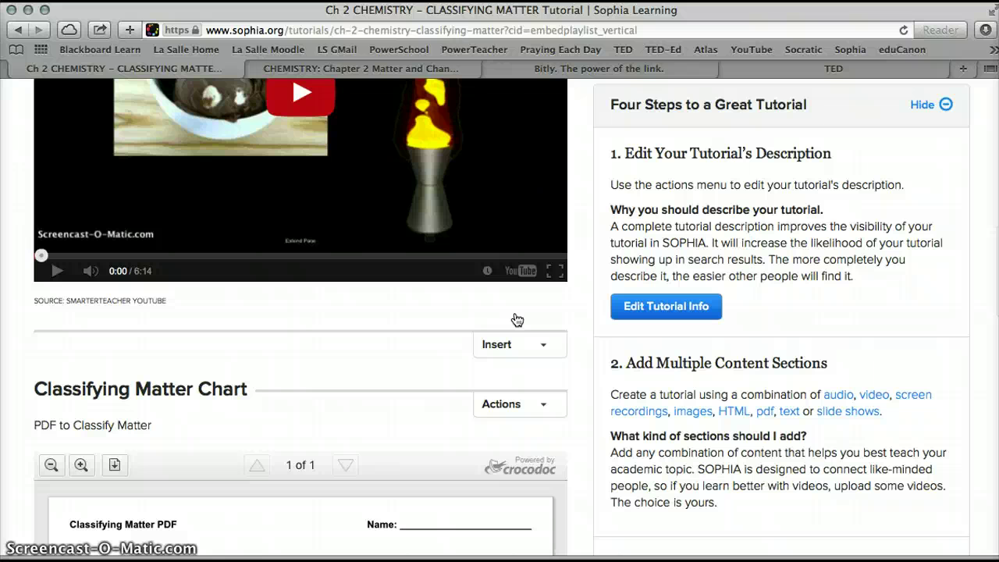
Return to the playlist assignment and exit student preview, deleting the preview user and all data
click(22, 35)
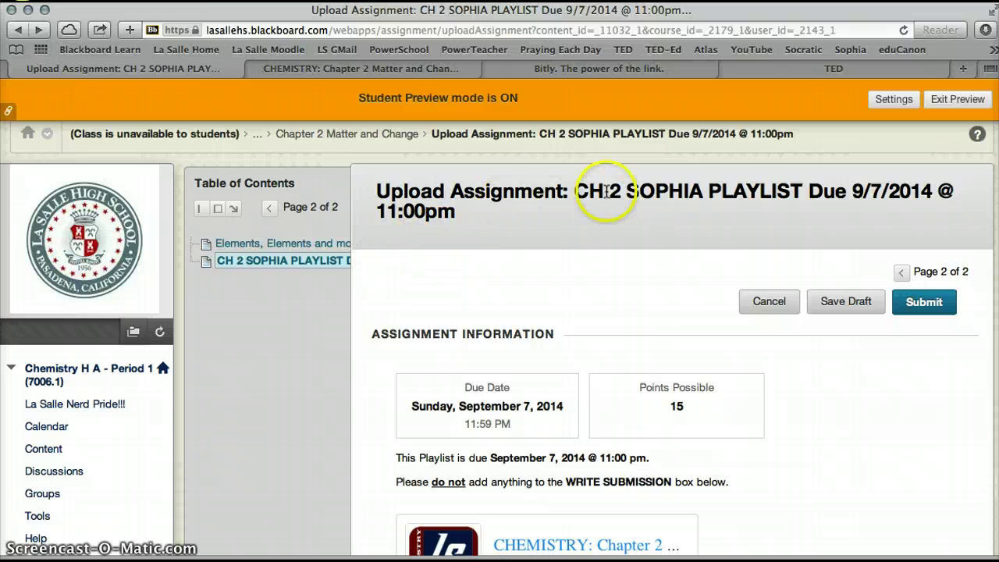
click(944, 105)
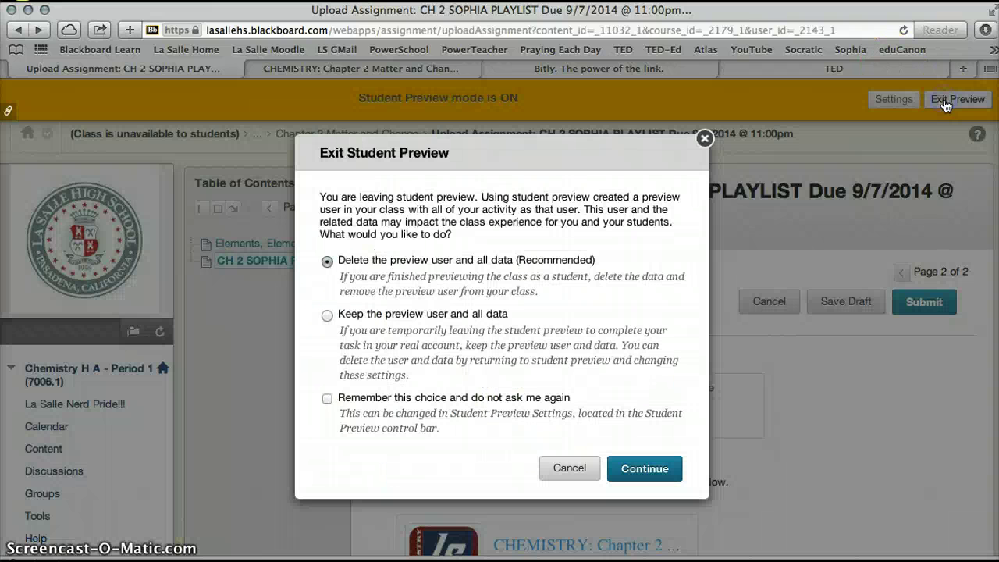
click(640, 469)
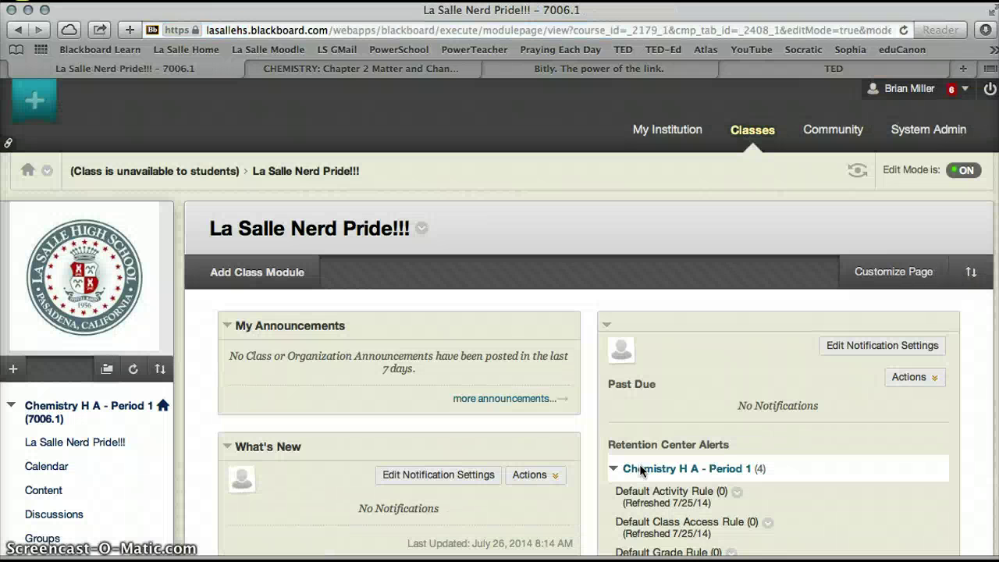
Open the Chapter 2 Matter and Change module from the class content in edit mode
mouse_move(176, 476)
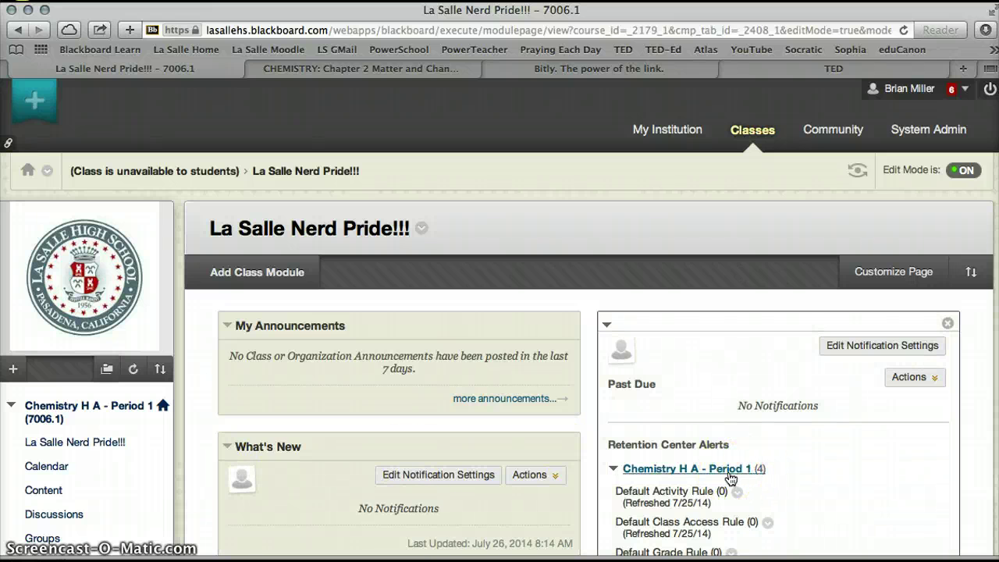
scroll(729, 475, down, 3)
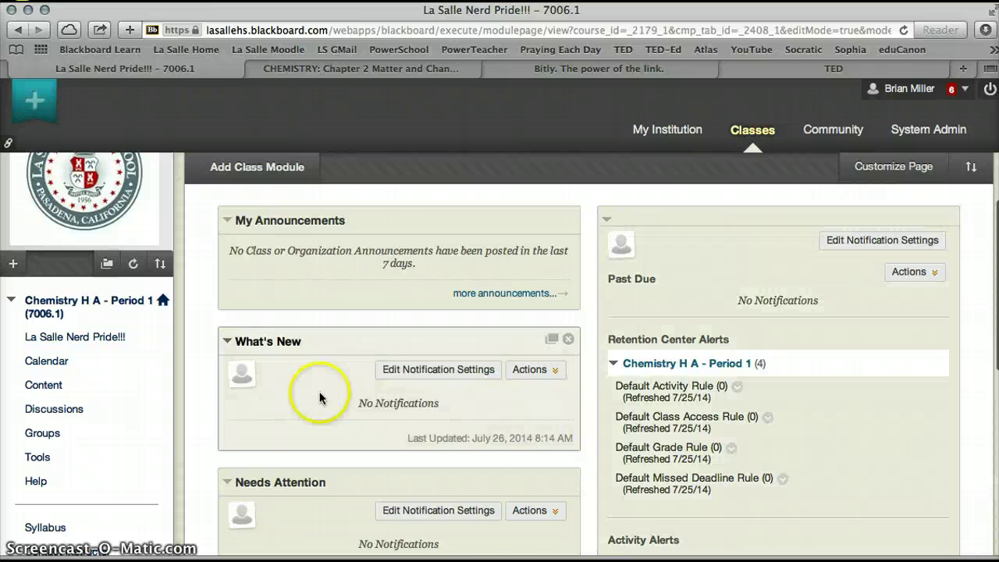
click(61, 387)
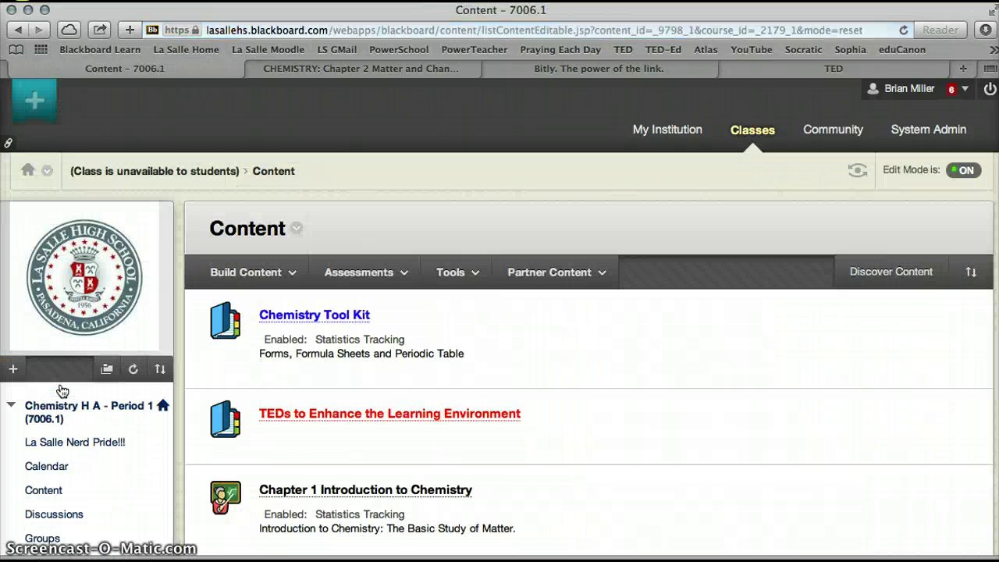
click(439, 347)
scroll(445, 352, down, 3)
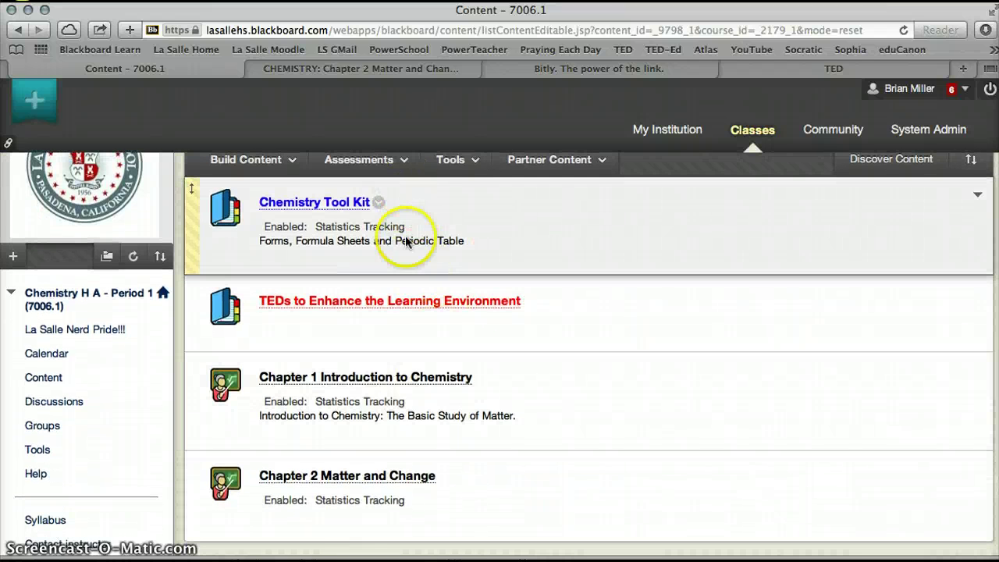
click(381, 477)
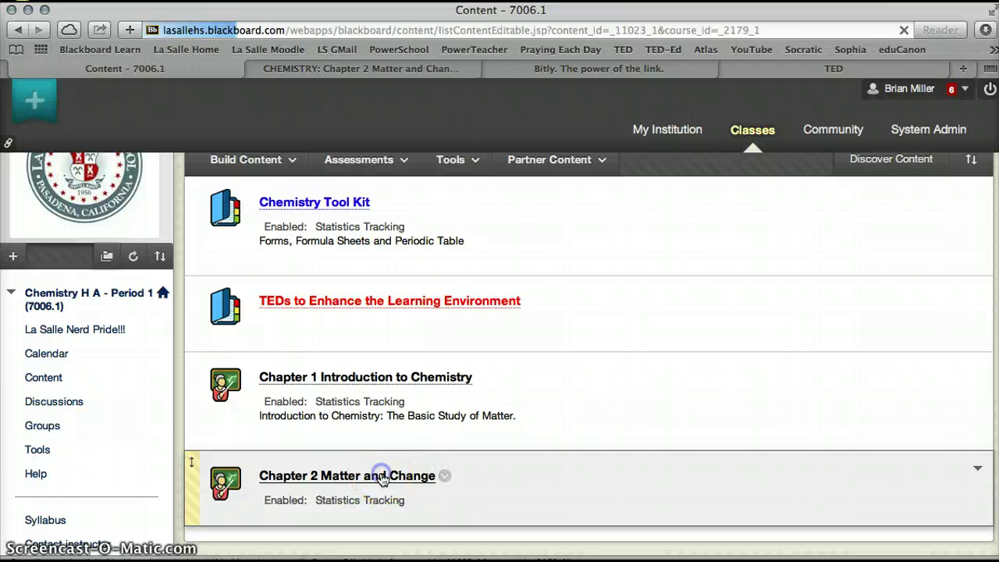
click(469, 364)
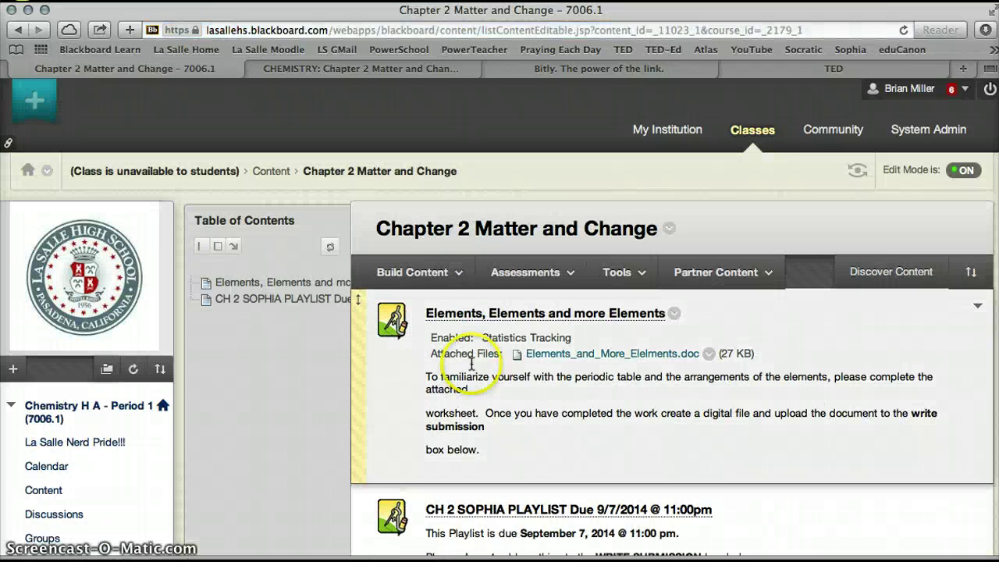
Start a new assignment in the Chapter 2 module and name it "TEDitorial Robin Ince Science and Wonder"
click(534, 271)
click(538, 352)
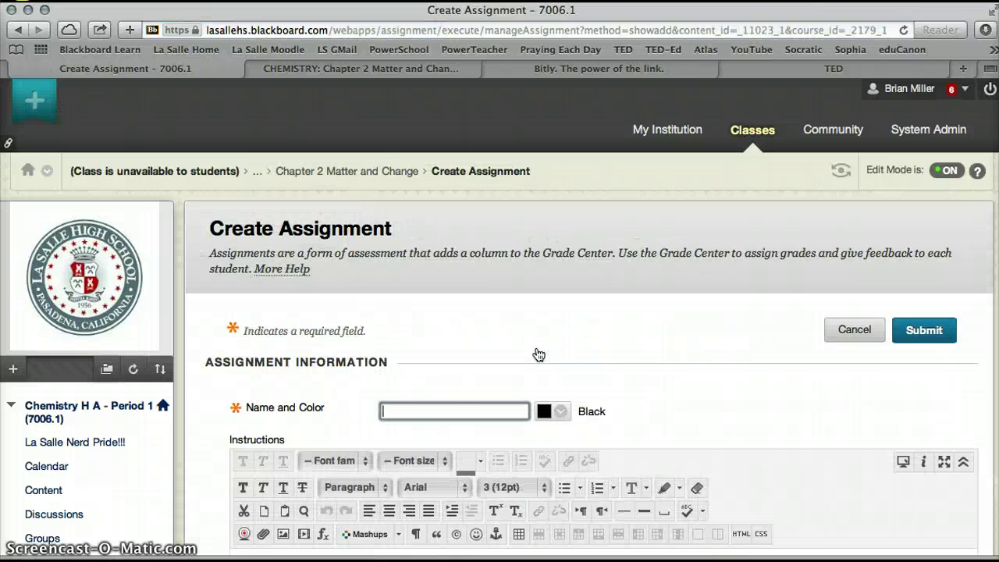
click(487, 409)
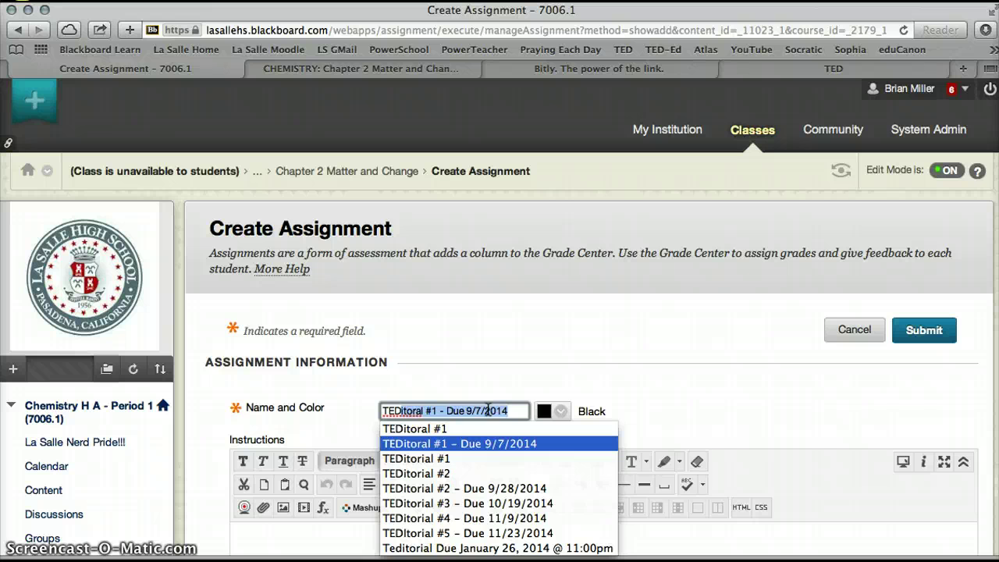
text(itorial)
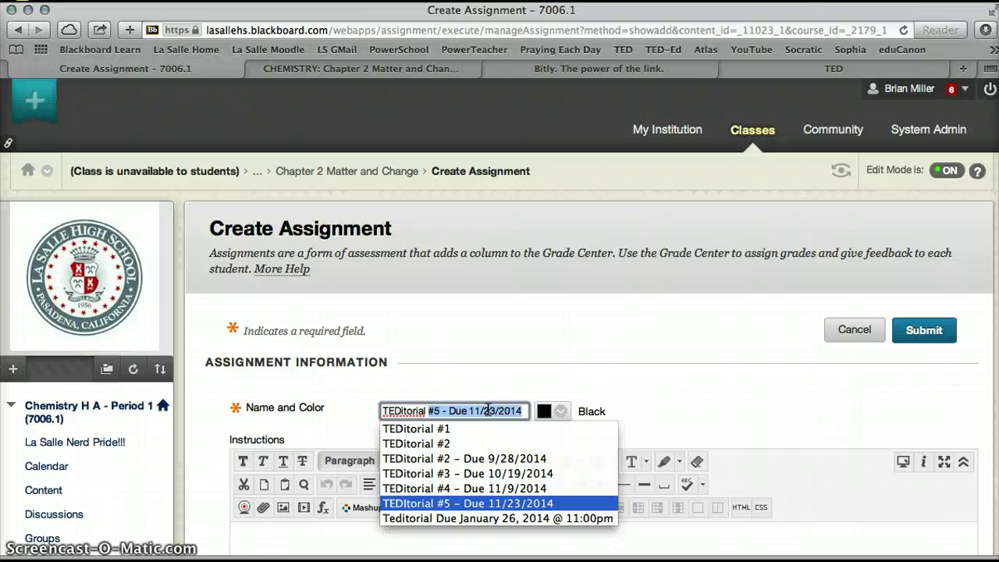
text(Robin Ince S)
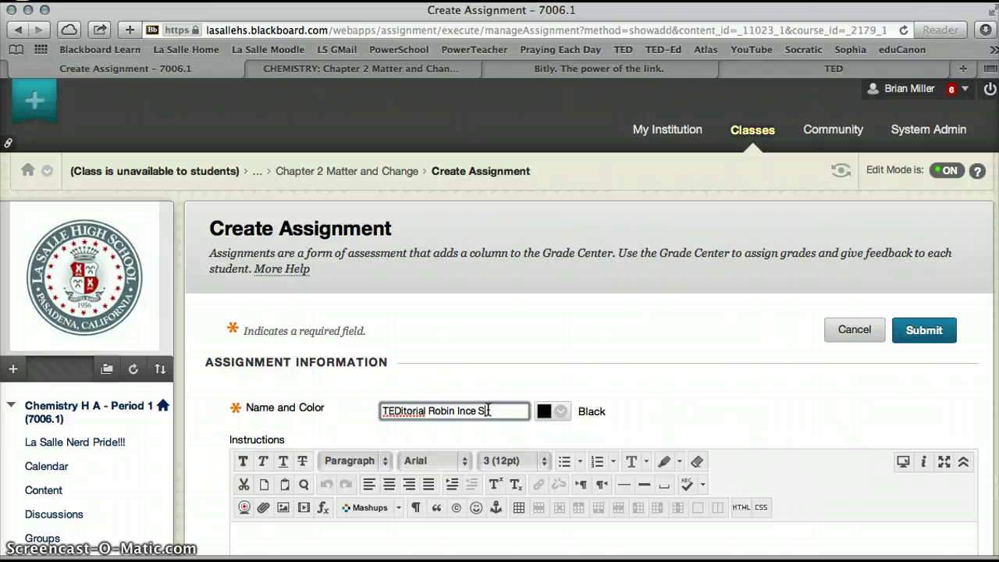
text(d )
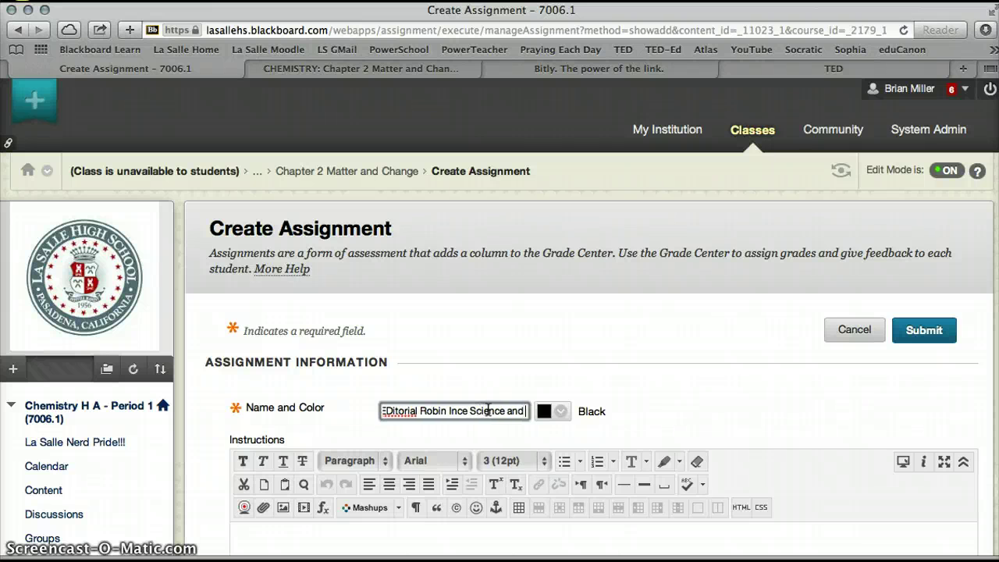
text(Wonder)
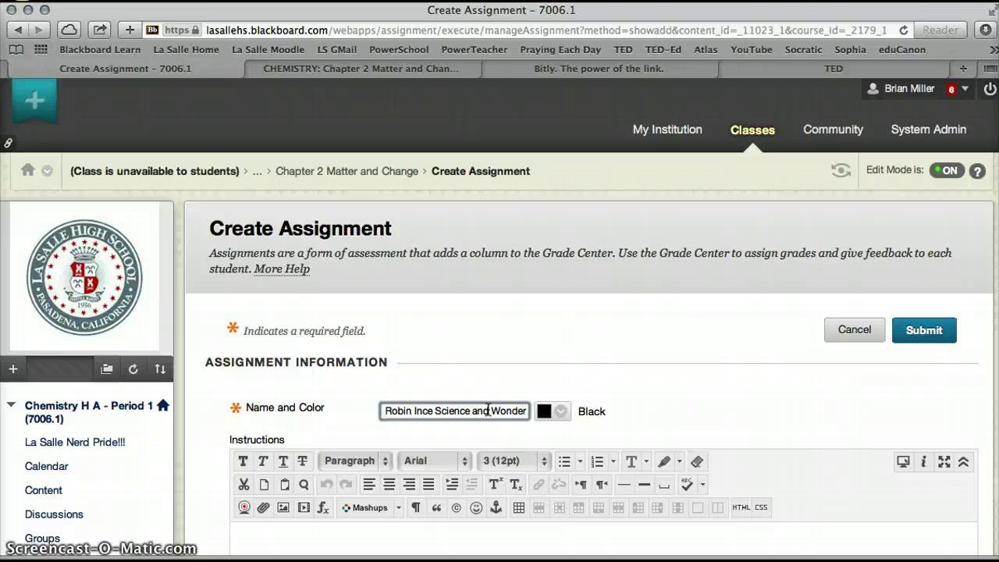
Switch to Word, copy the complete editorial instructions from Document1 and minimize the document
scroll(488, 411, down, 3)
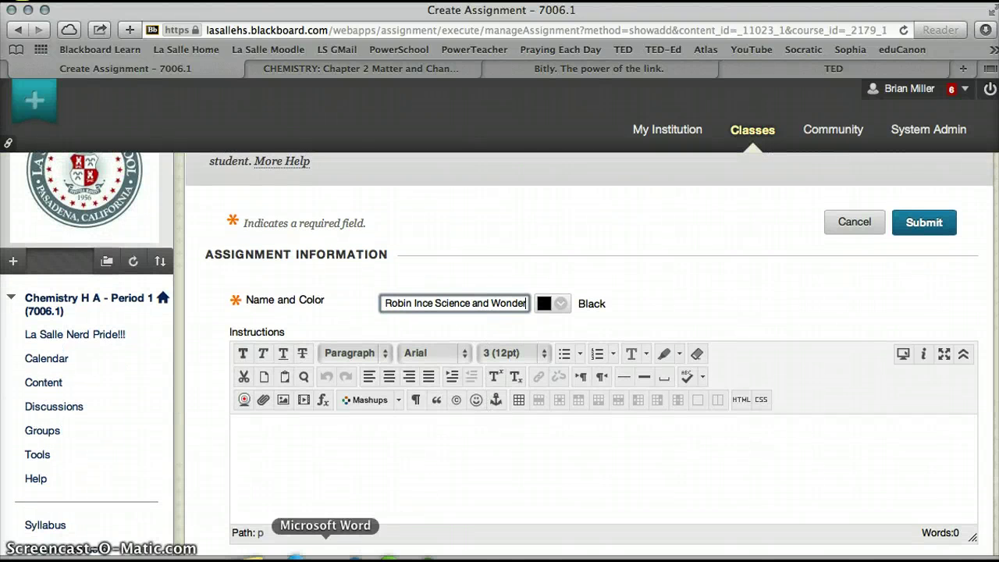
click(326, 559)
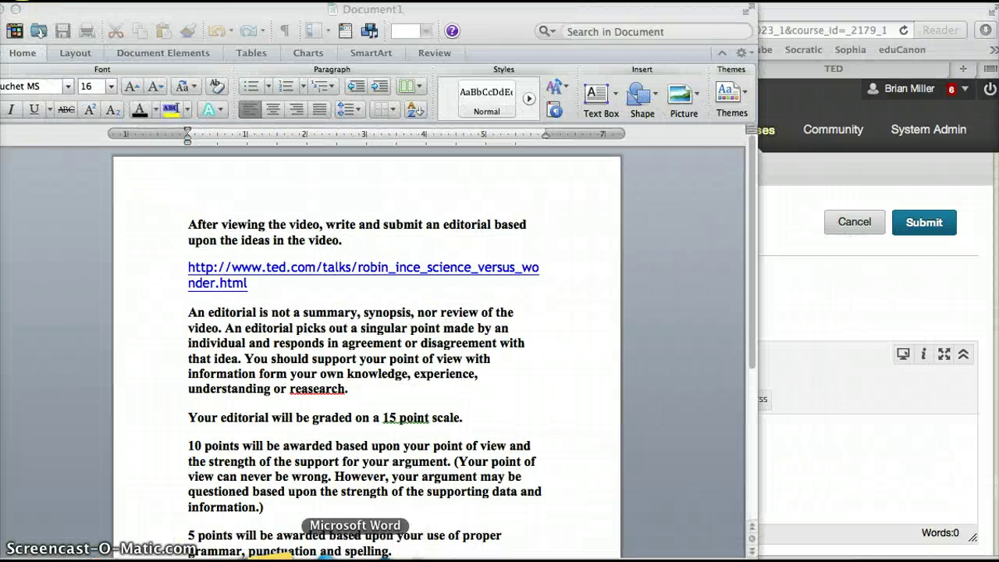
click(458, 439)
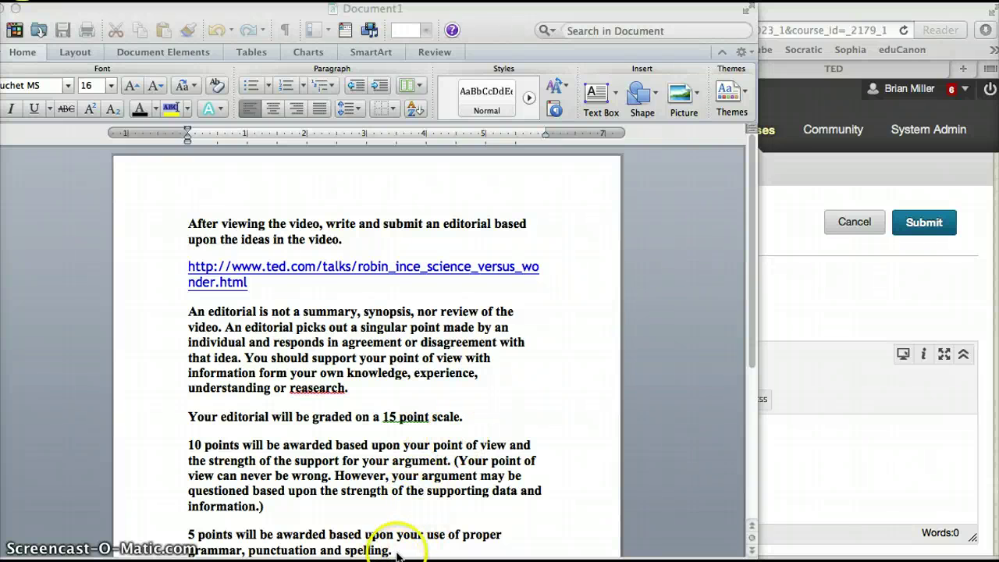
scroll(398, 550, down, 3)
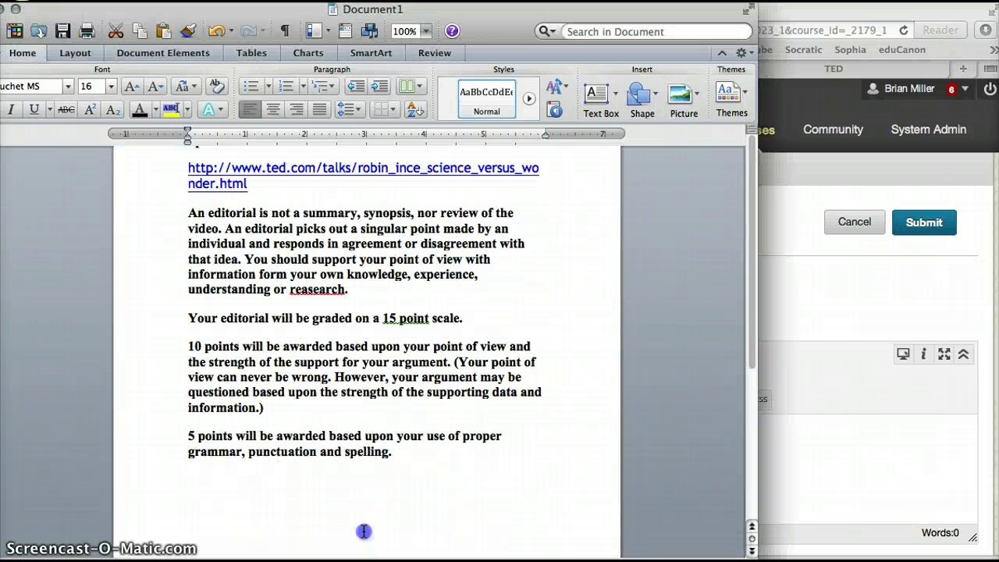
click(390, 484)
drag(392, 453, 184, 141)
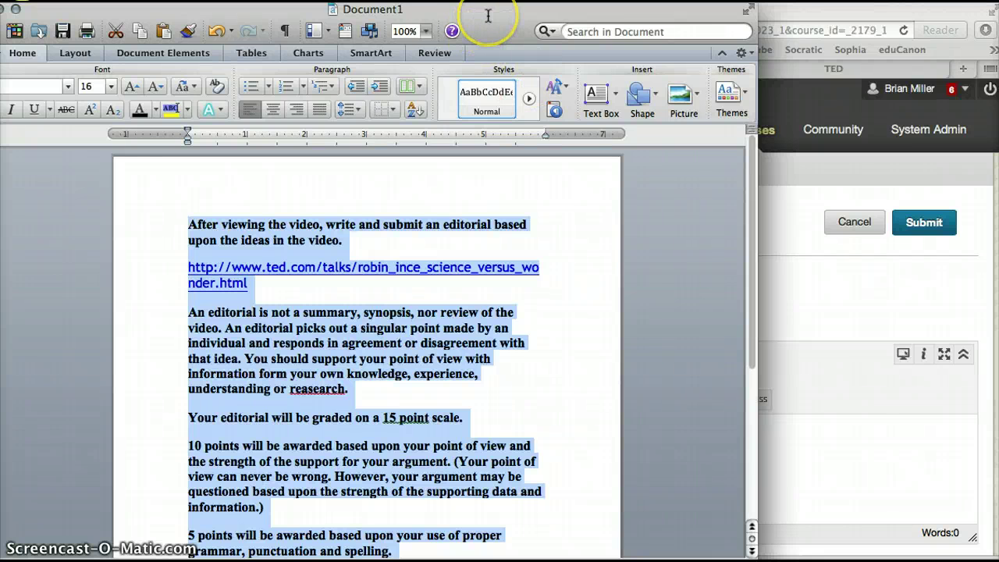
drag(488, 16, 616, 20)
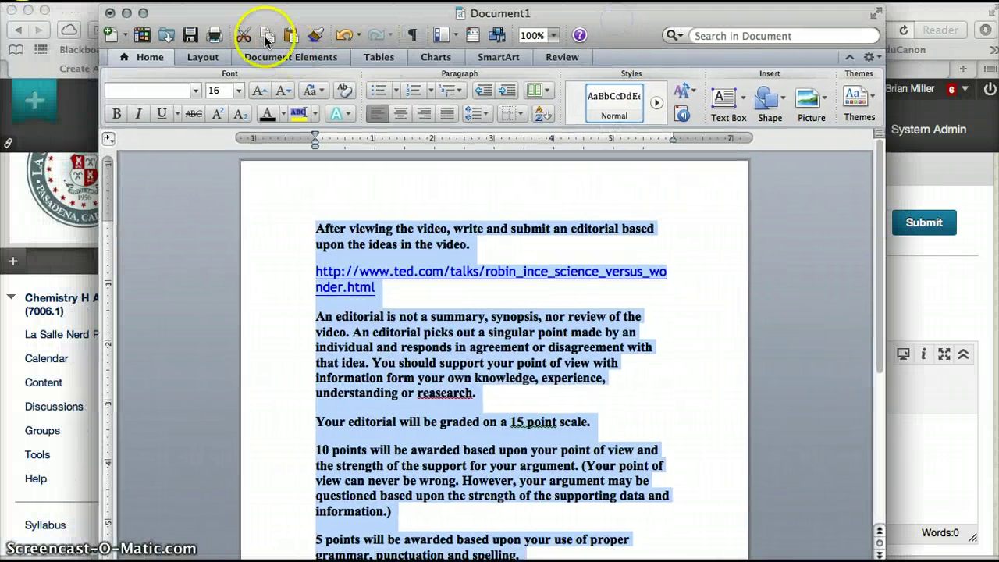
click(126, 14)
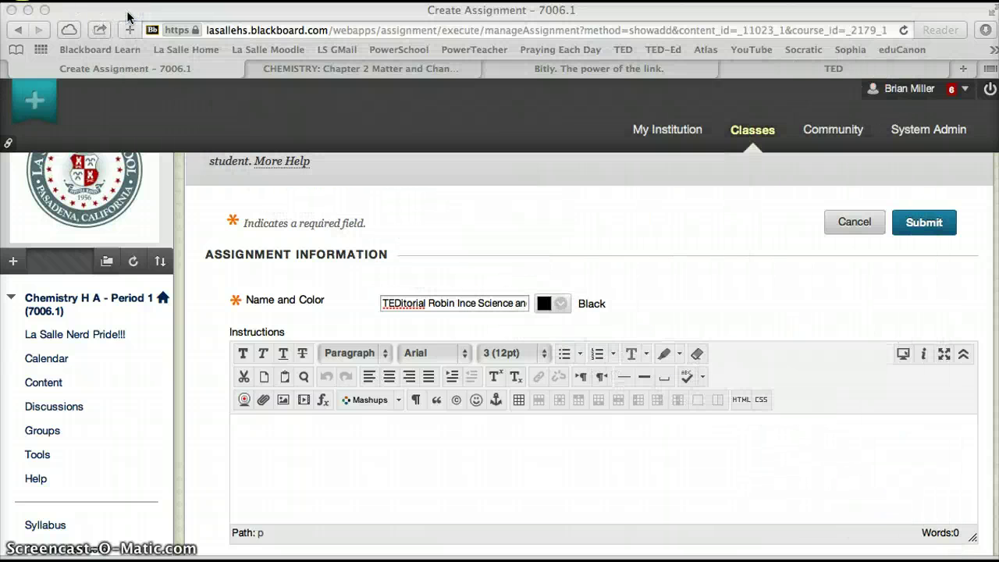
Paste the copied editorial instructions into the assignment's Instructions editor
click(262, 428)
click(261, 428)
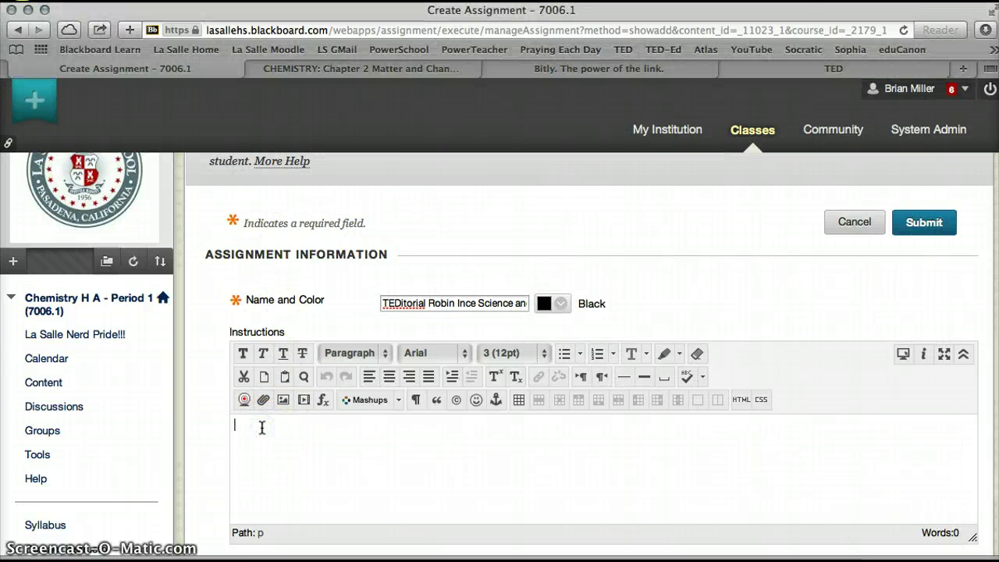
key(super+v)
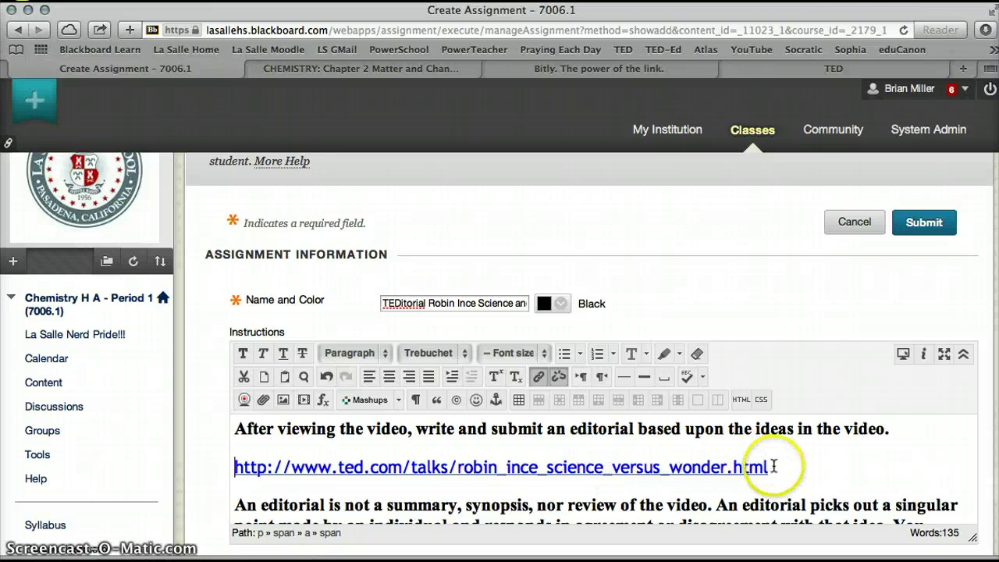
Edit the TED talk URL in the instructions as a link that opens in a new window
drag(771, 467, 203, 456)
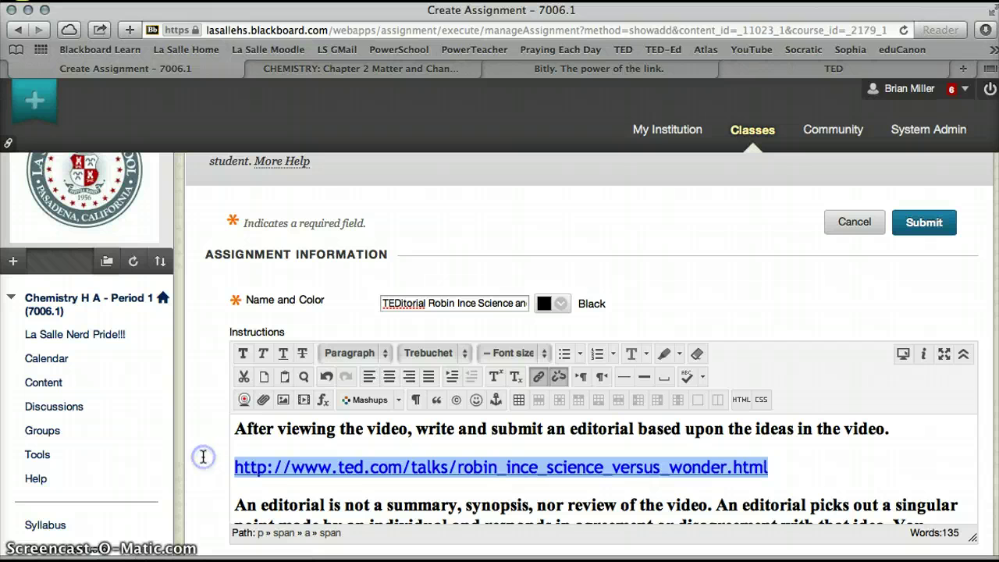
click(540, 375)
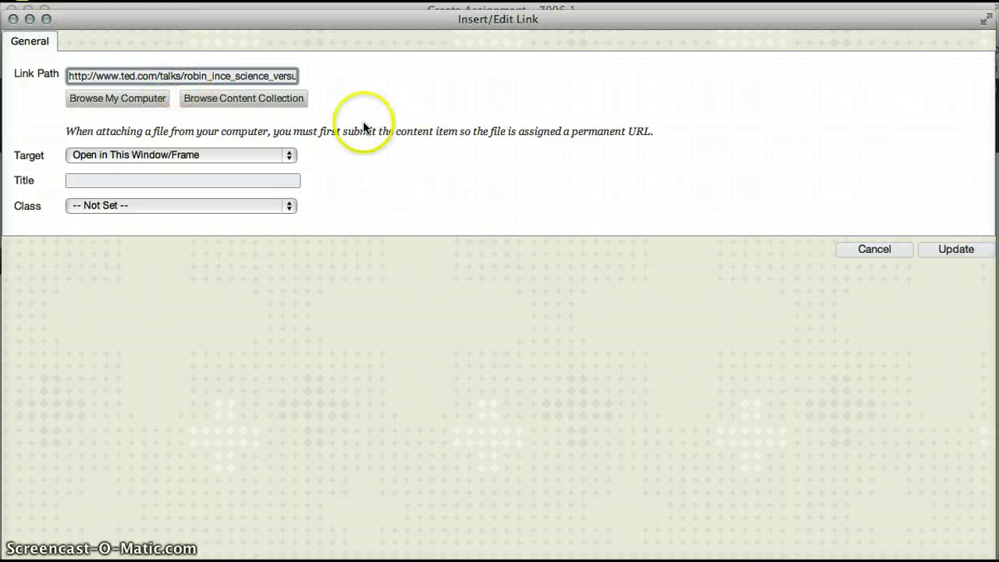
click(945, 250)
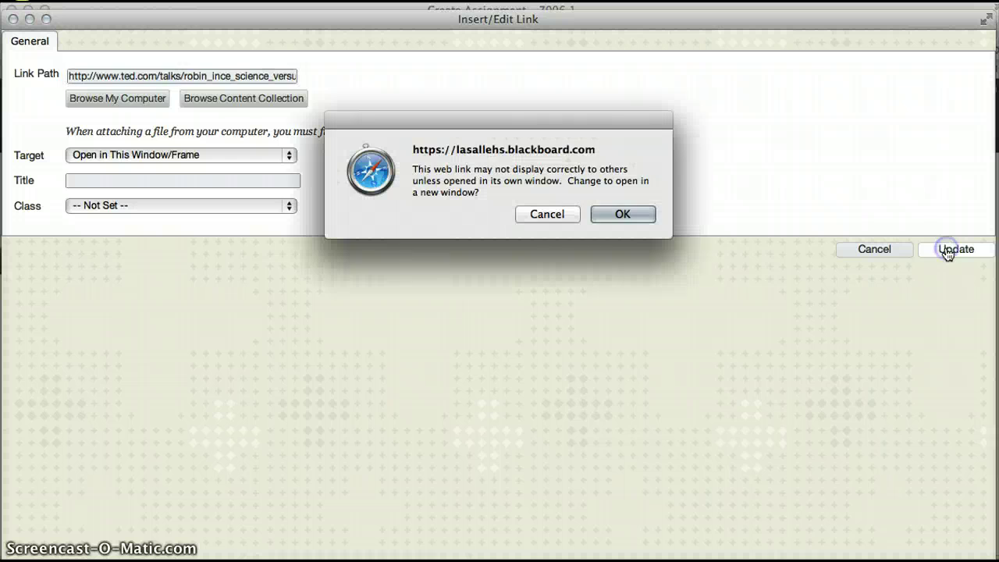
click(623, 213)
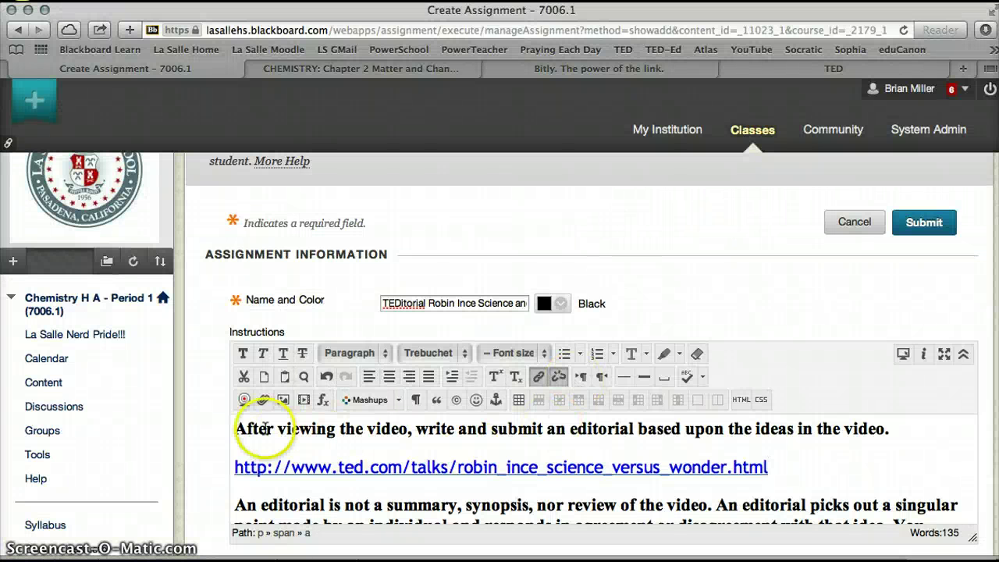
Insert an empty line above the "After viewing the video" paragraph in the instructions
click(236, 429)
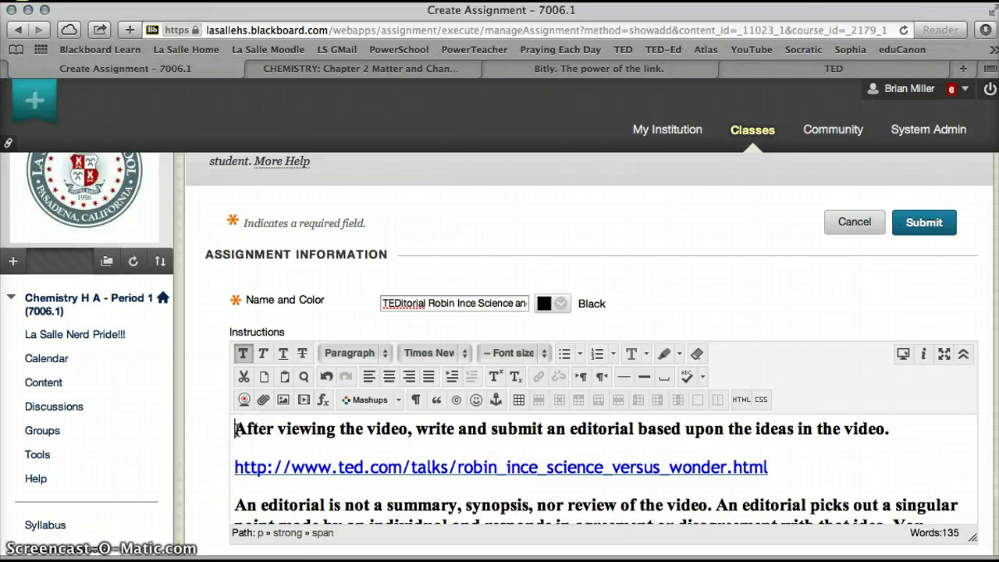
key(Return)
click(241, 427)
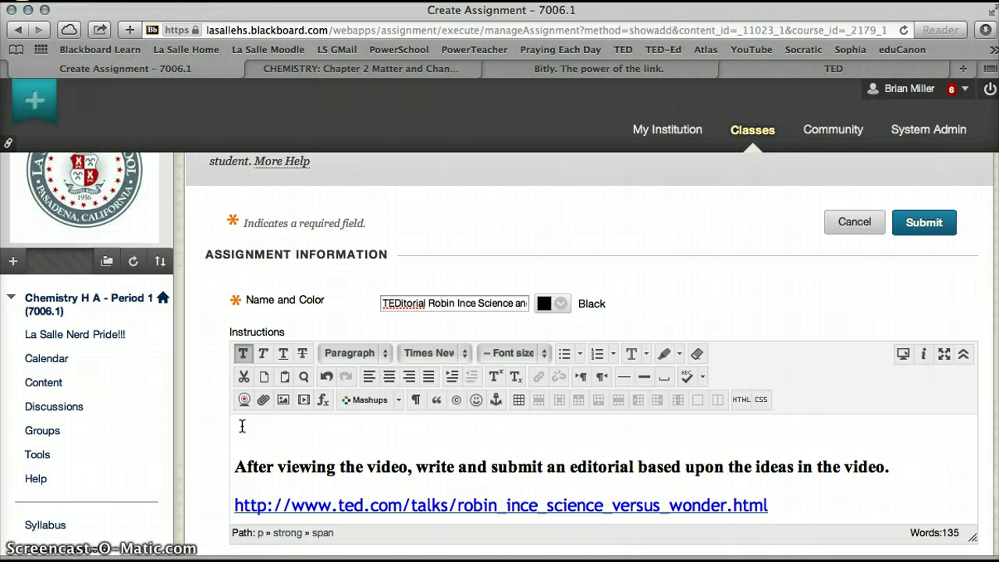
Search the TED site for "Robin Ince" and open the talk "Science versus wonder?"
click(788, 72)
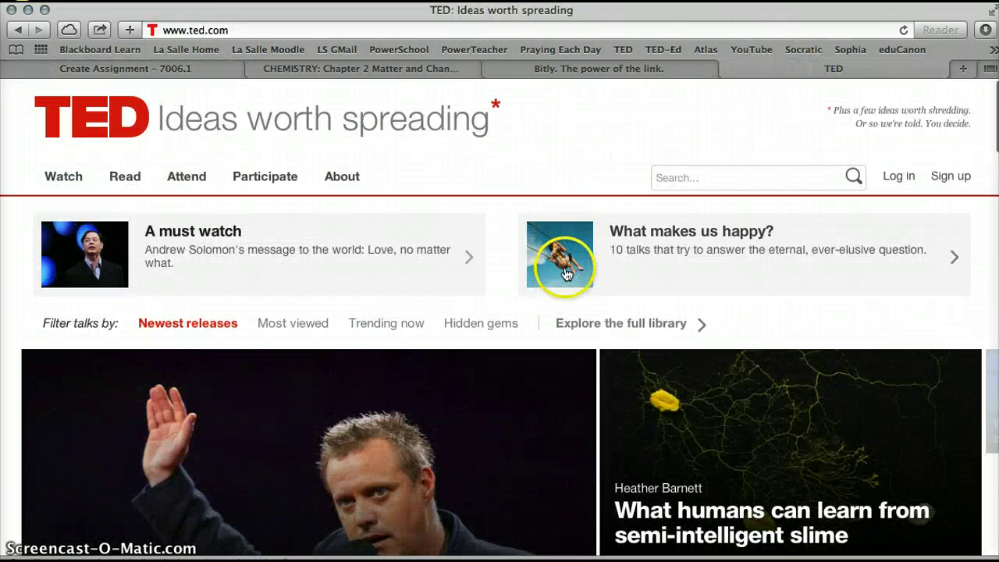
click(712, 174)
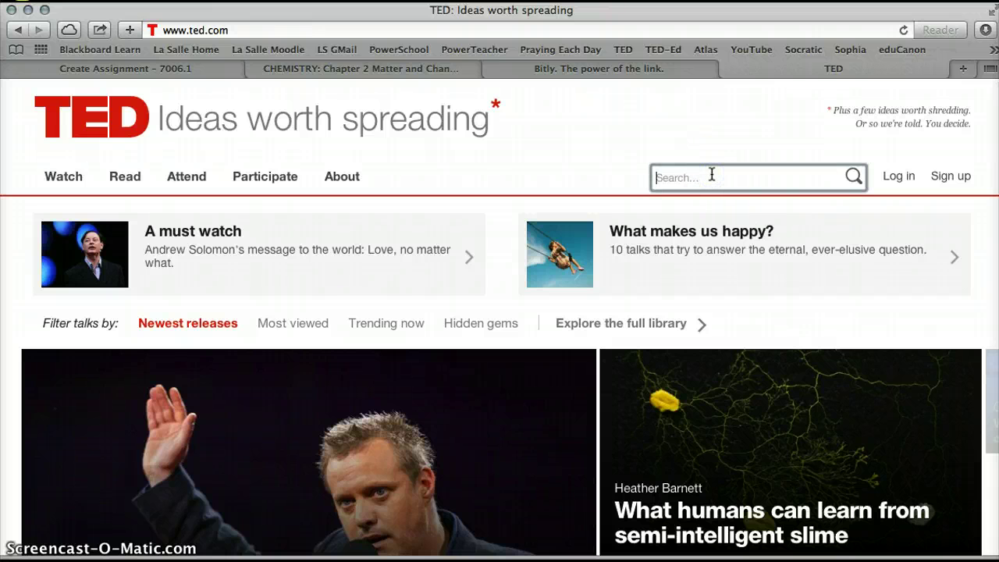
text(Robin Ince)
key(Return)
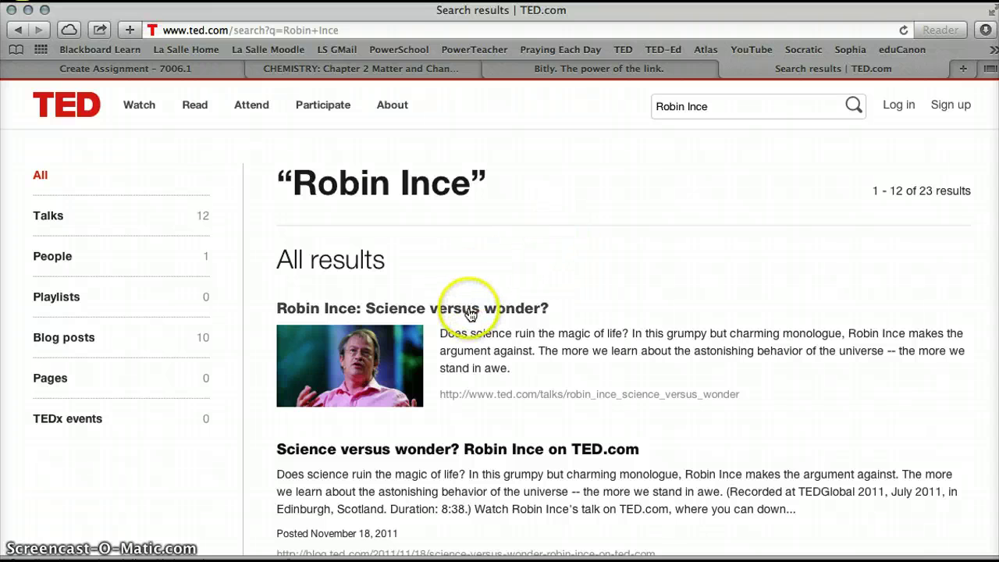
click(470, 312)
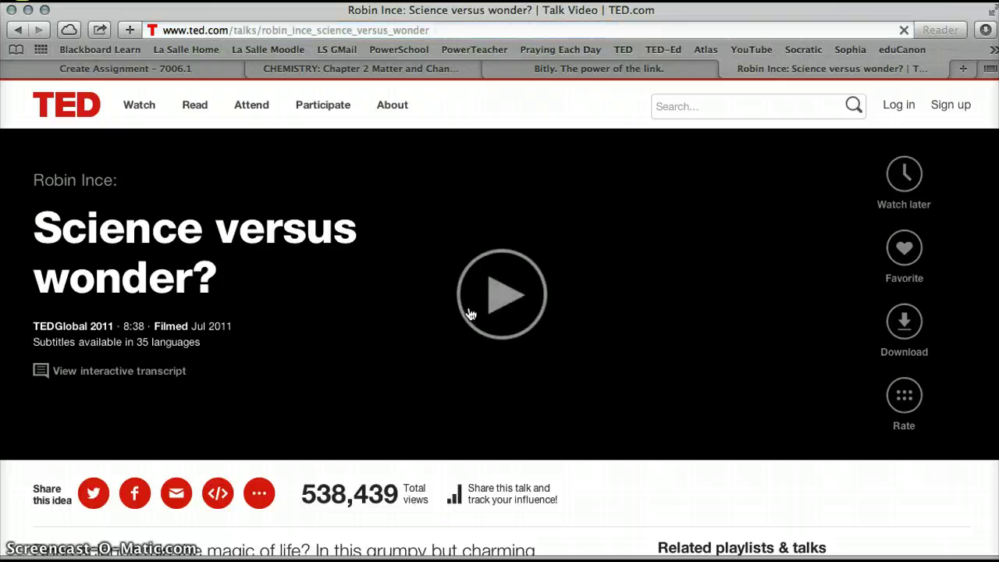
Open the talk's embed options and copy the 640 x 360 iframe embed code
click(437, 321)
click(259, 493)
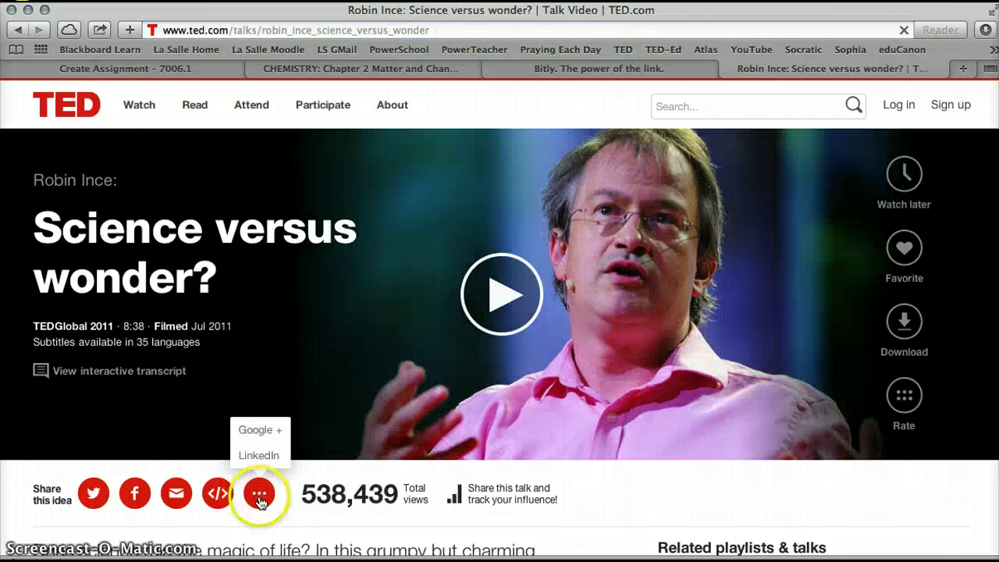
click(219, 494)
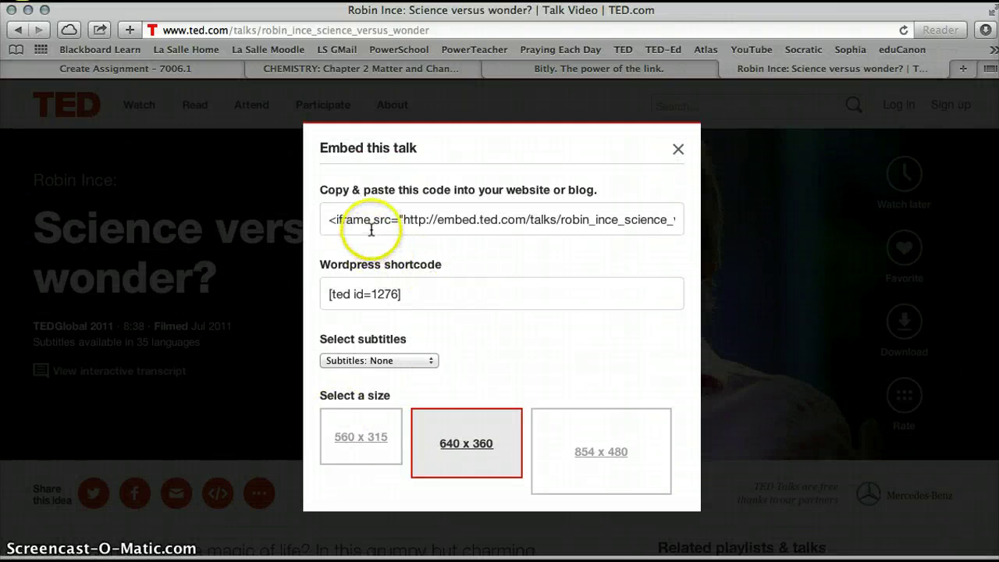
click(328, 221)
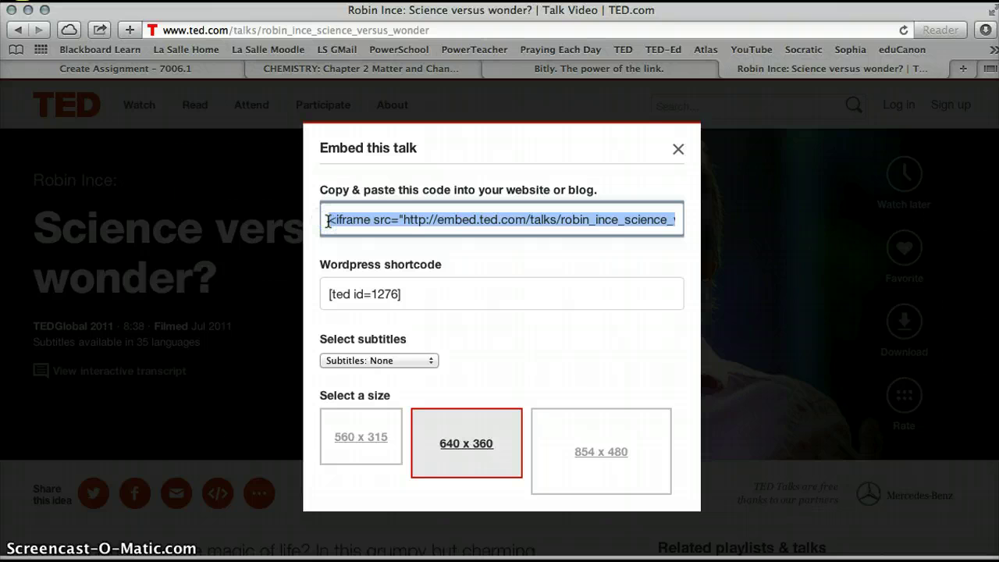
Return to the assignment and insert the TED iframe embed code at the very beginning of the instructions' HTML code
click(189, 71)
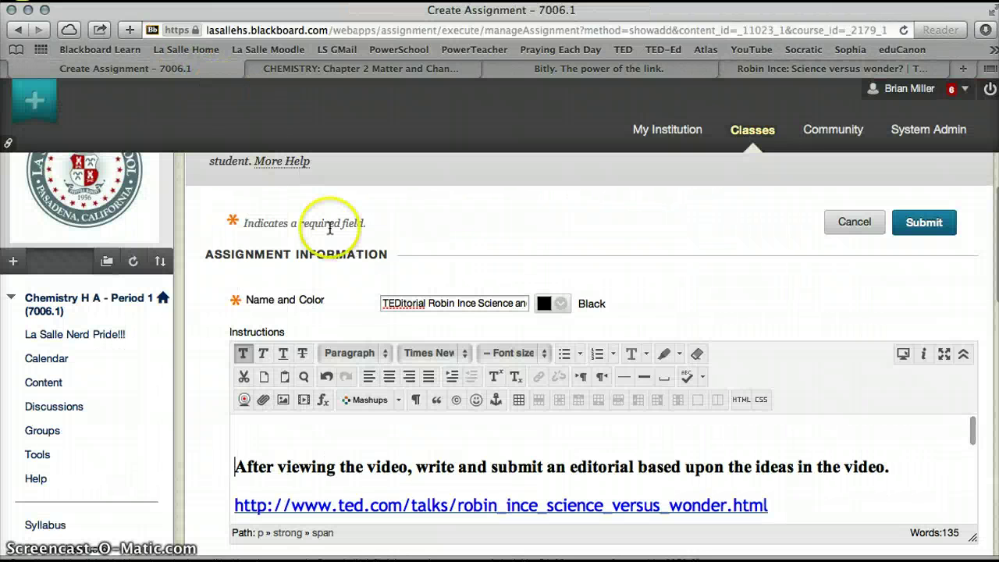
click(238, 436)
click(744, 404)
click(744, 399)
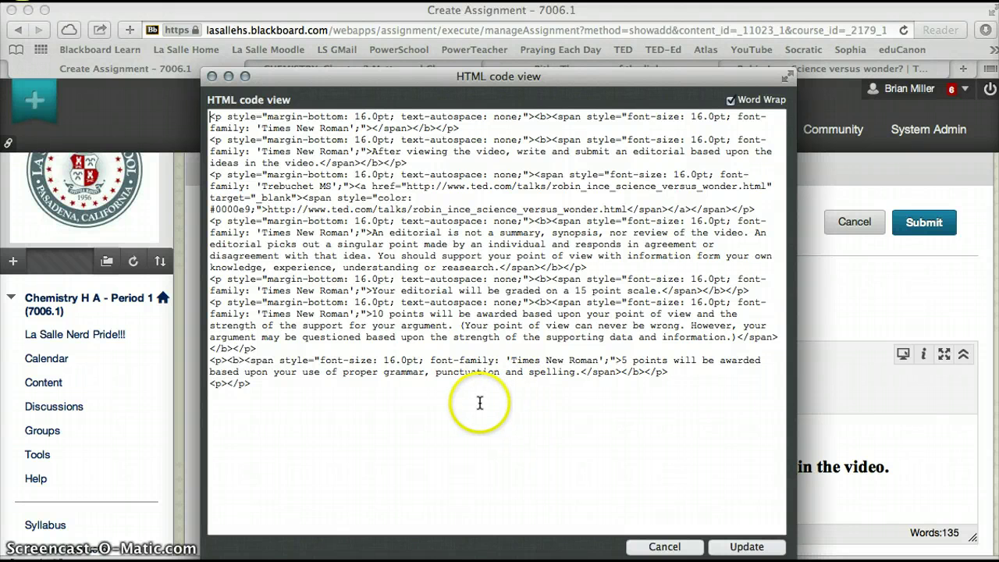
scroll(480, 403, up, 1)
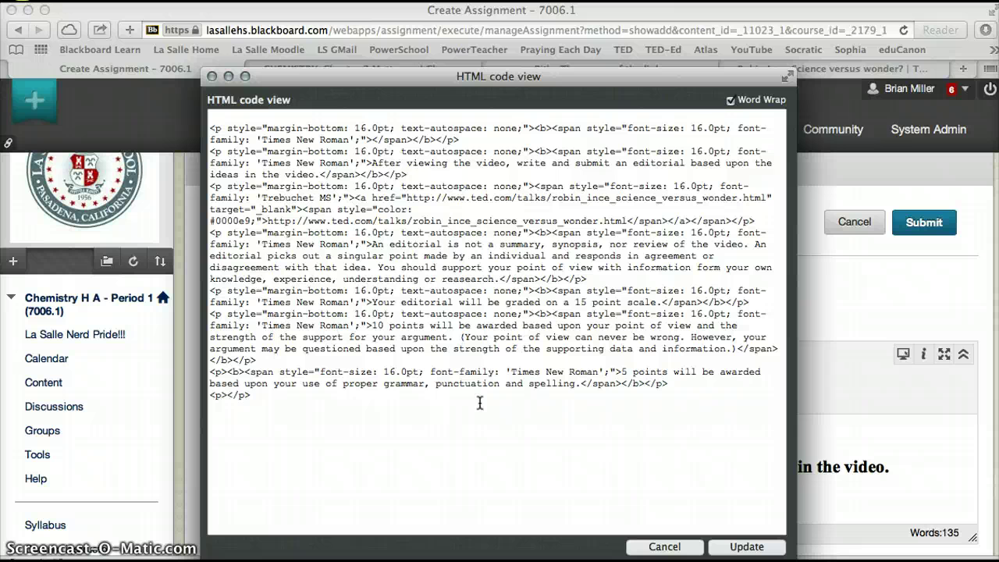
text(<iframe src="http://embed.ted.com/talks/robin_ince_science_versus_wonder.html" width="640" height="360" frameborder="0" scrolling="no" webkitAllowFullScreen mozallowfullscreen allowFullScreen></iframe>)
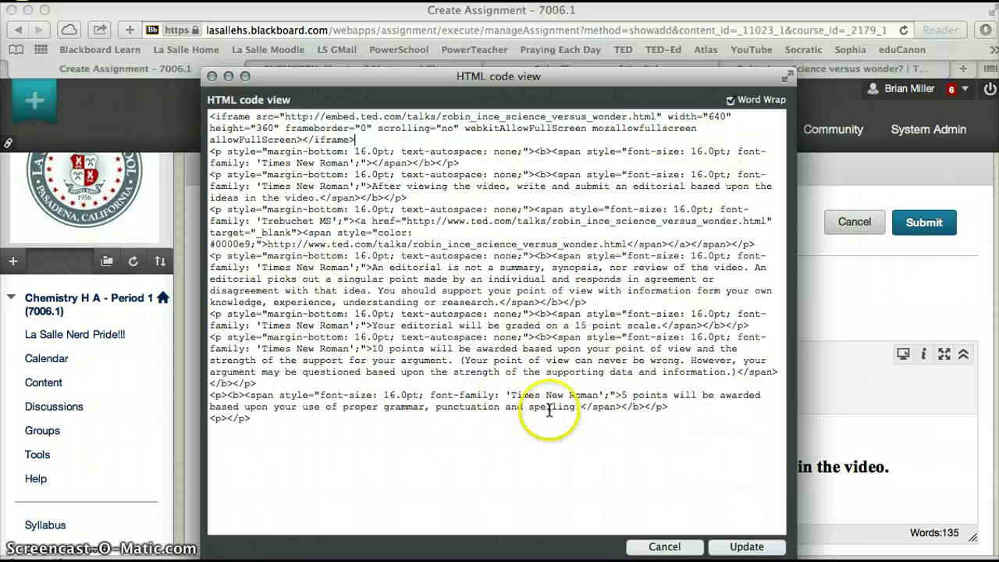
click(739, 548)
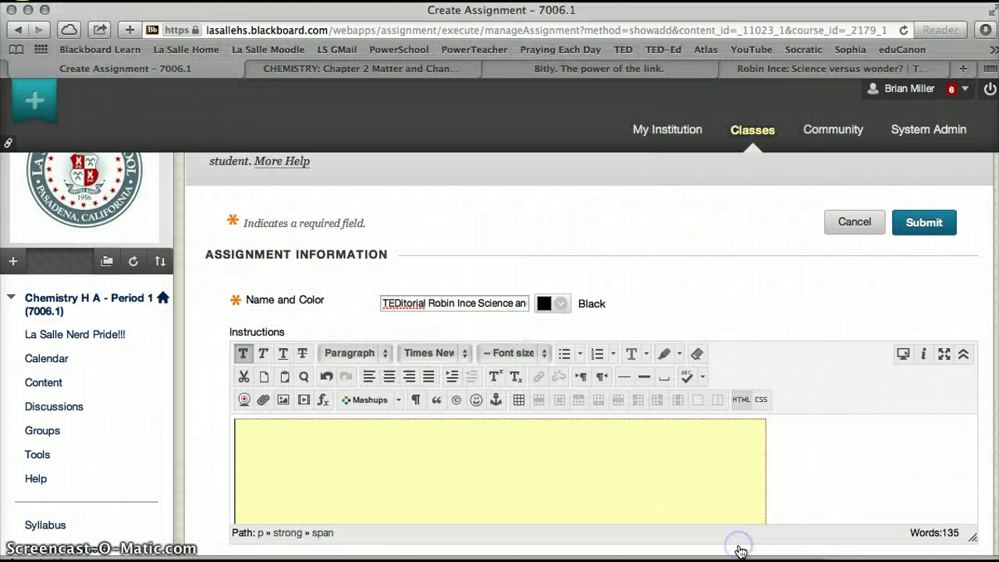
Choose September 14, 2014 as the assignment's due date
scroll(792, 497, down, 1)
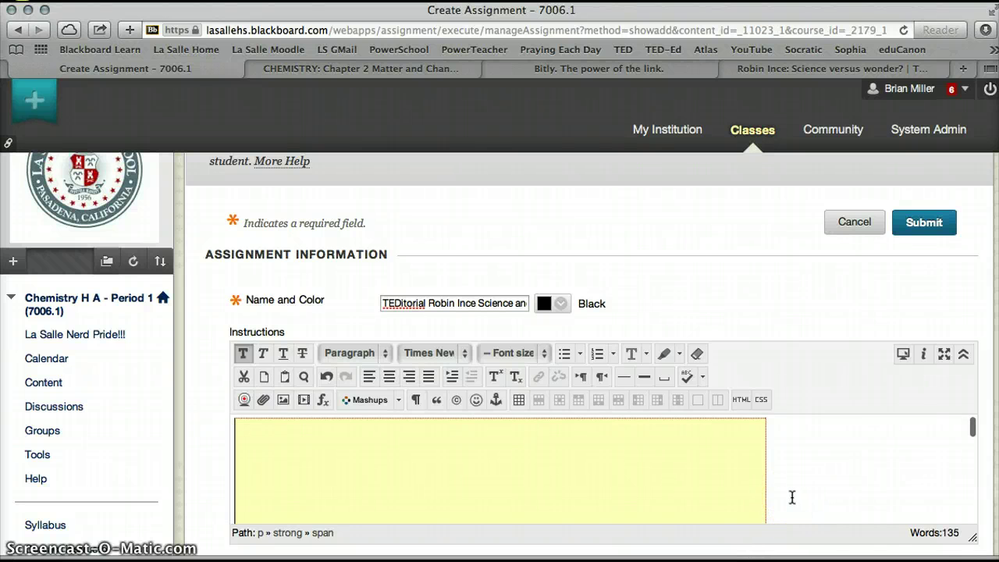
scroll(796, 496, down, 3)
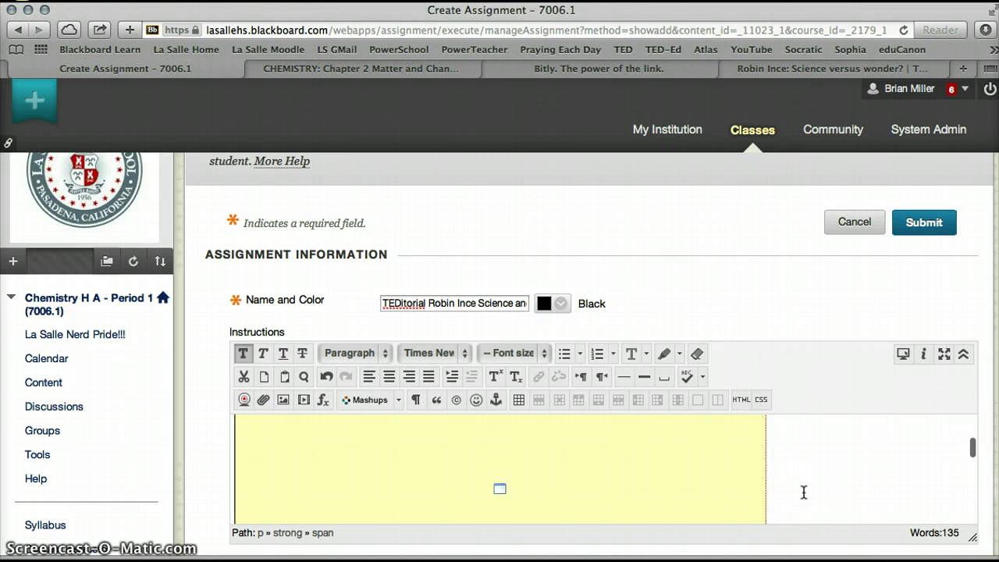
scroll(803, 492, down, 8)
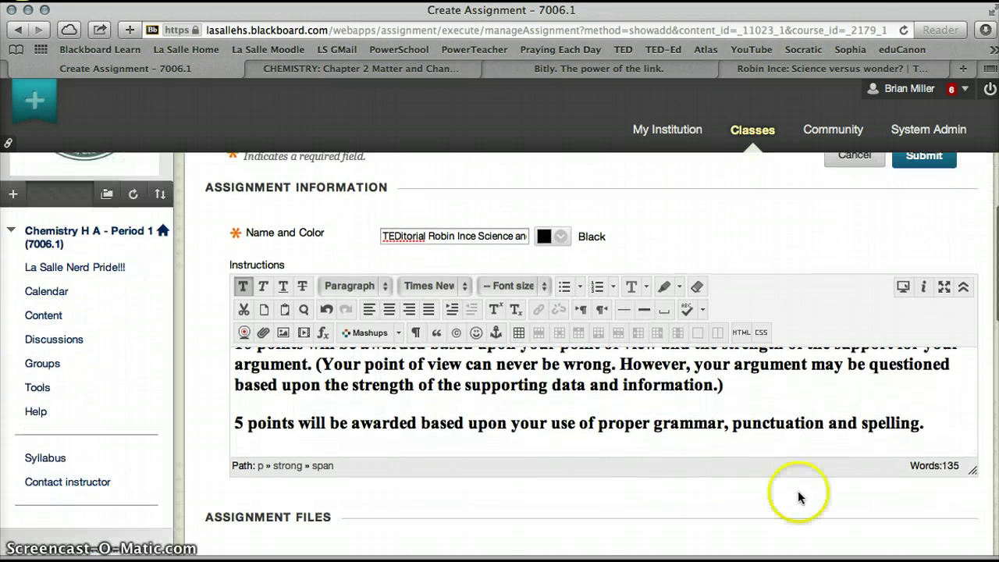
click(754, 503)
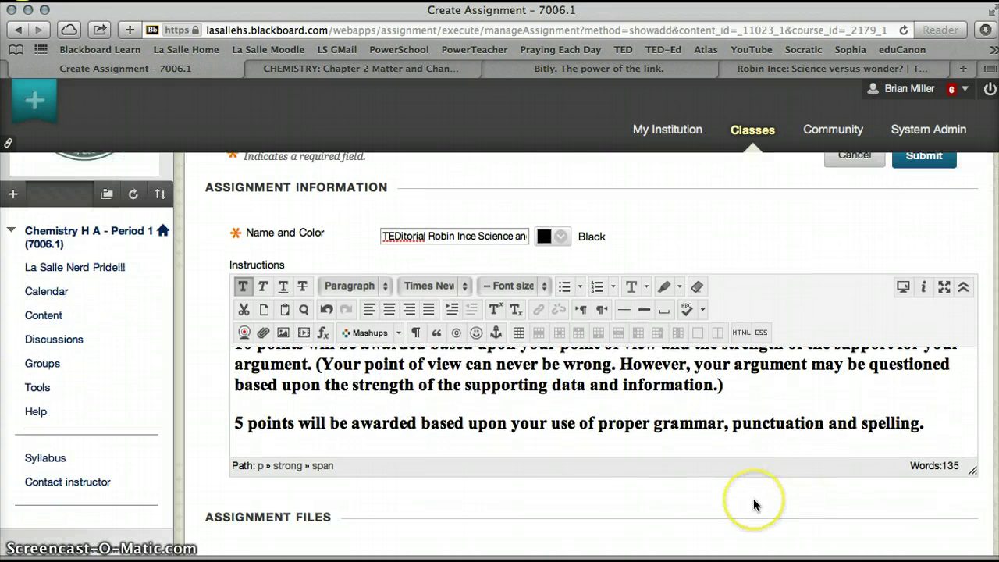
scroll(753, 503, down, 5)
scroll(753, 500, down, 3)
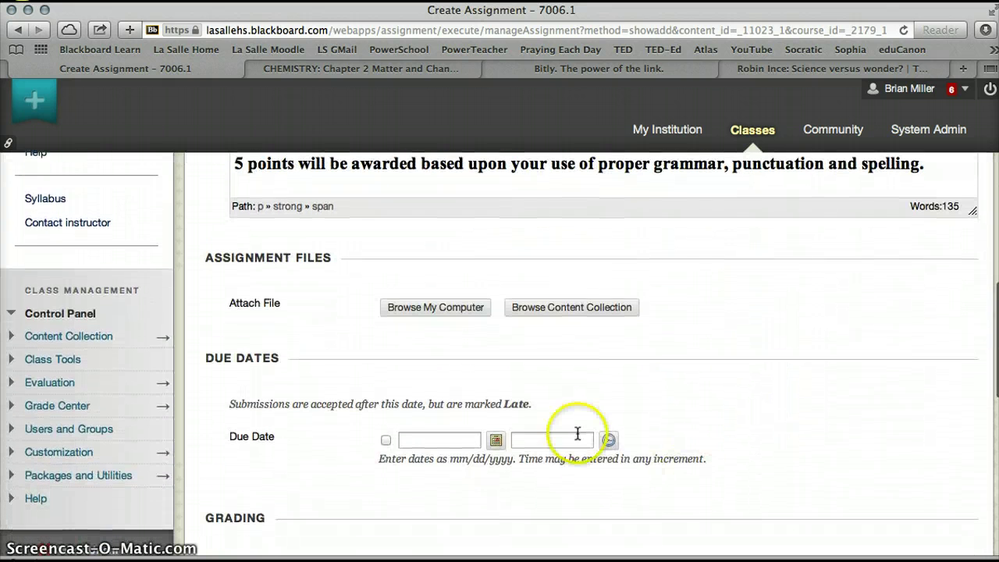
click(497, 441)
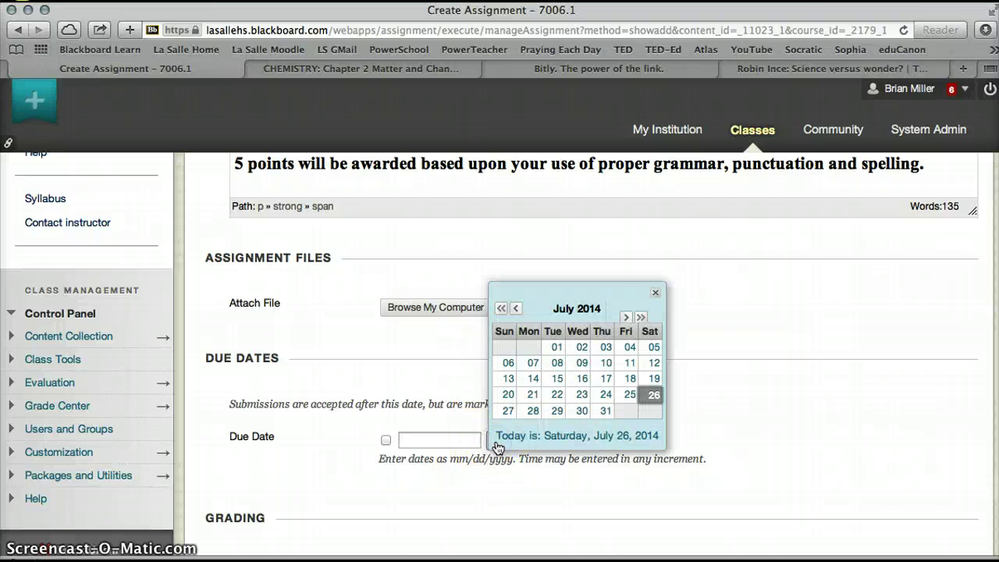
click(625, 317)
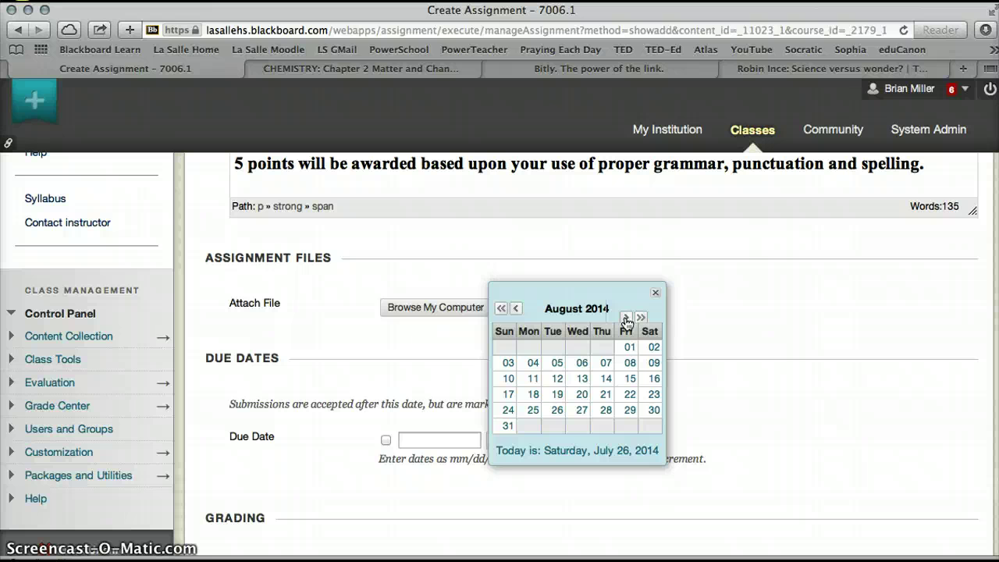
click(625, 318)
click(511, 382)
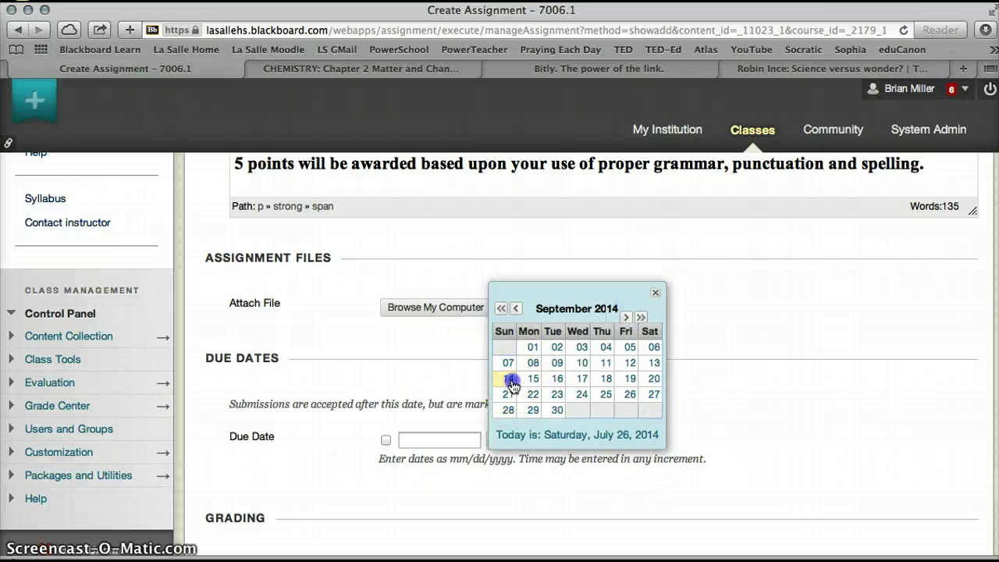
Set the assignment's points possible to 15 and expand the submission details to check the assignment type and number of attempts
scroll(697, 392, down, 5)
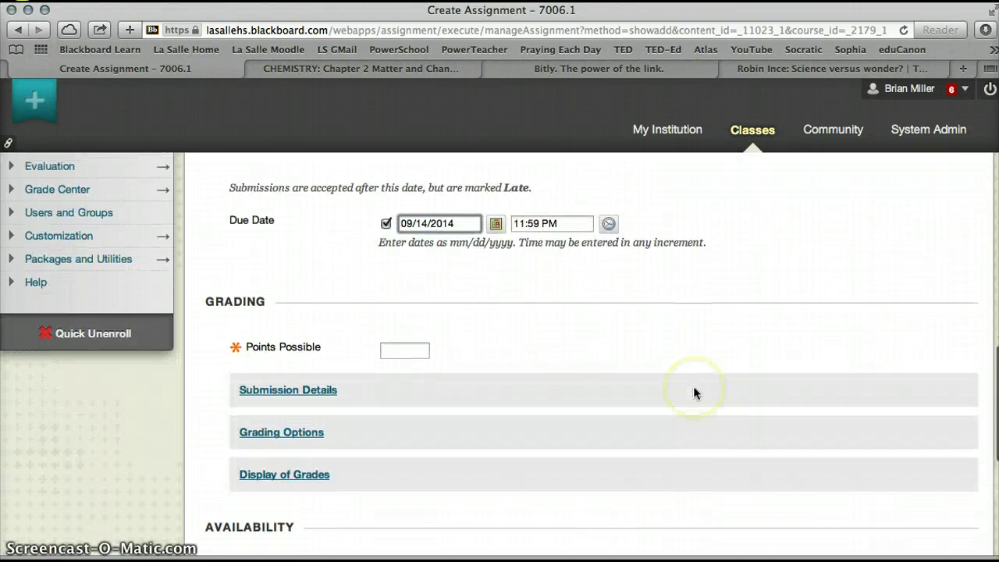
click(409, 347)
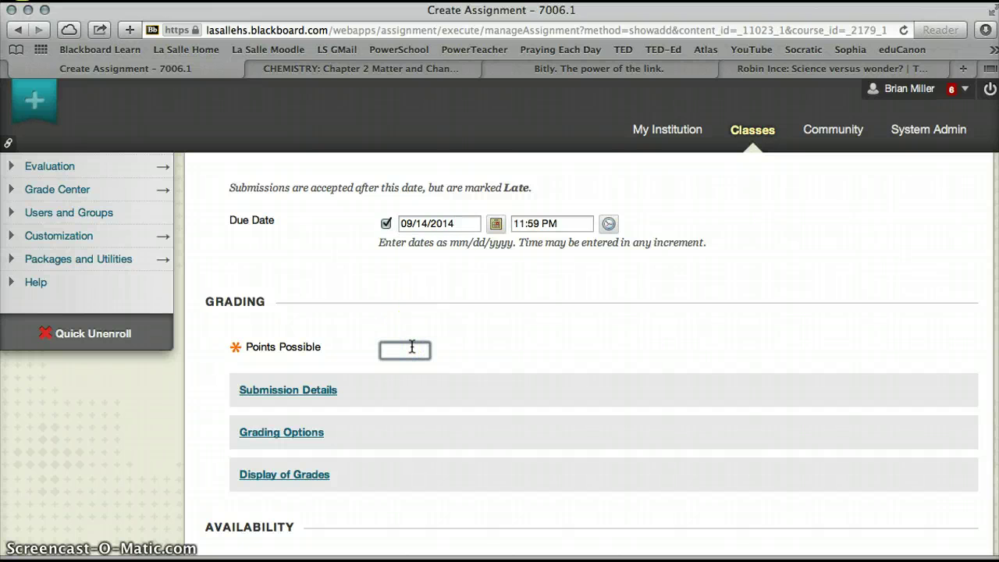
click(303, 390)
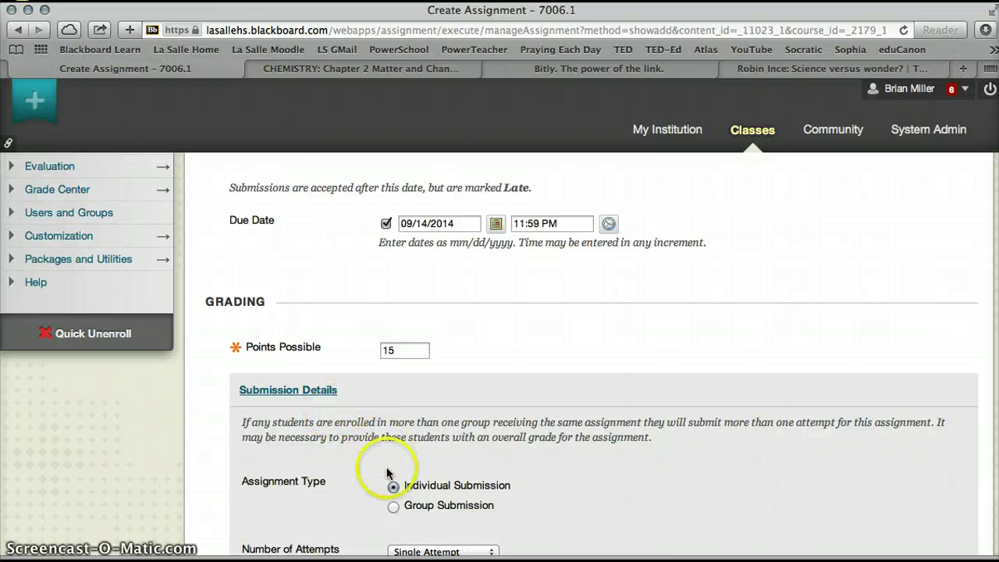
scroll(389, 474, down, 3)
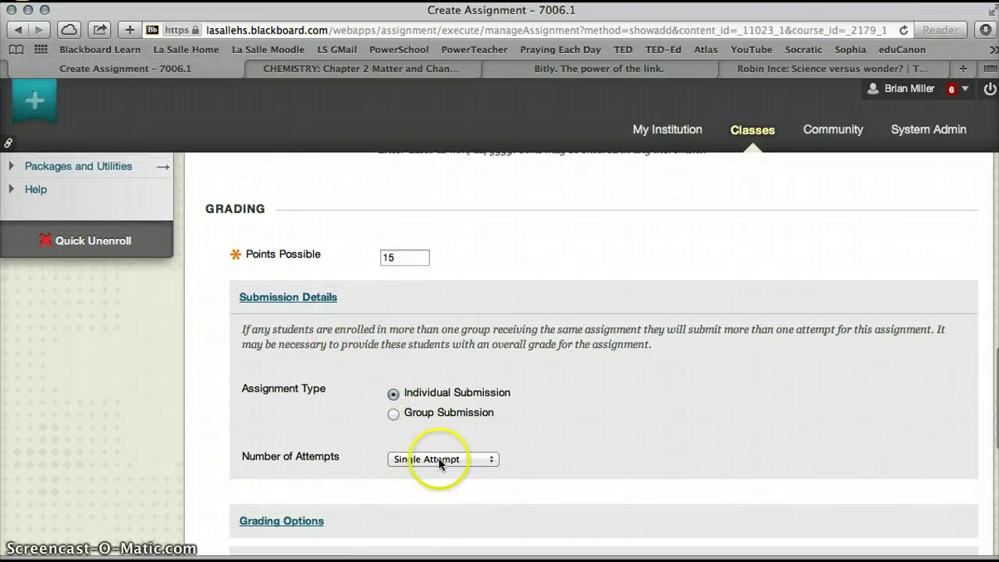
scroll(512, 457, down, 3)
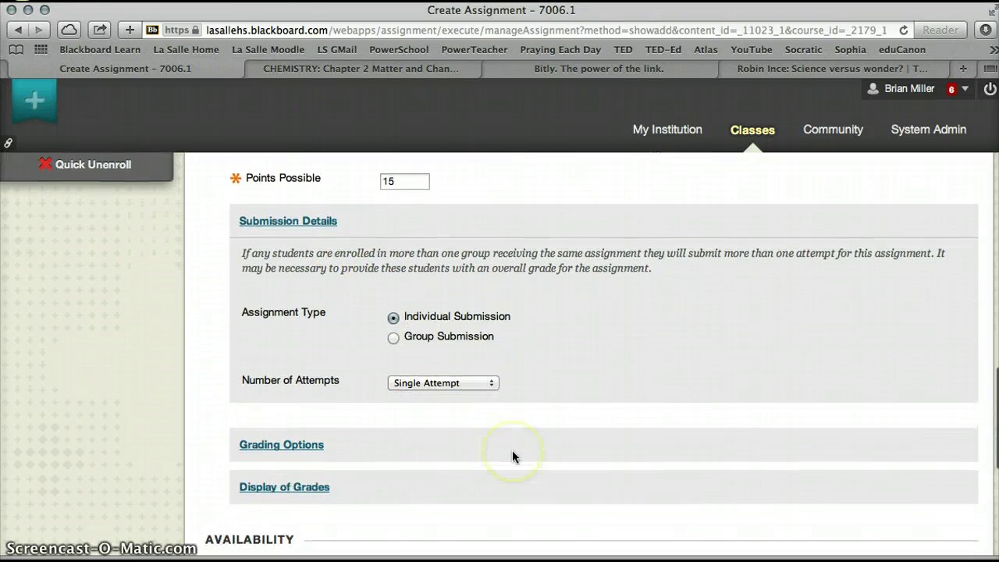
Expand the grading options and the display of grades, and review their settings
click(259, 411)
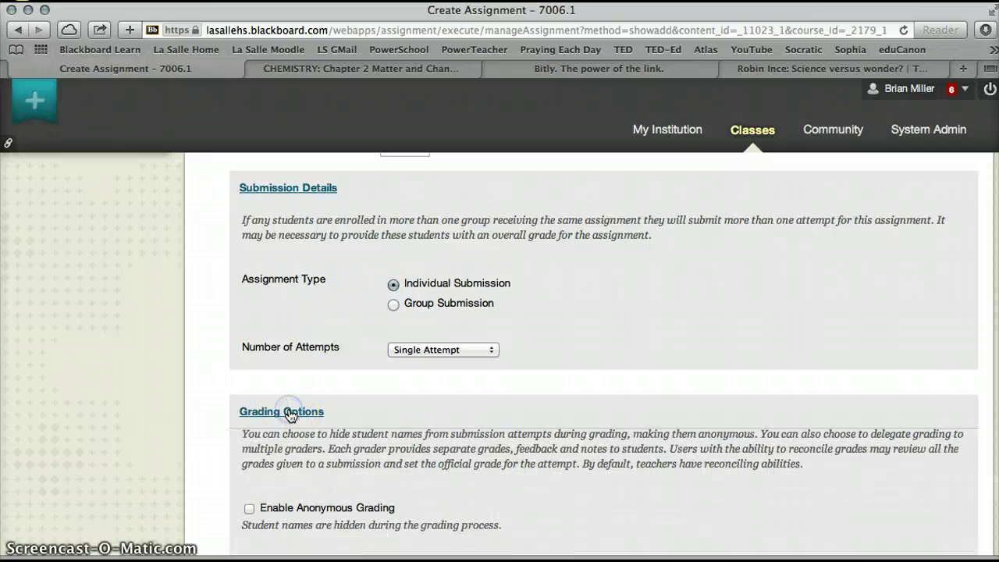
scroll(492, 432, down, 5)
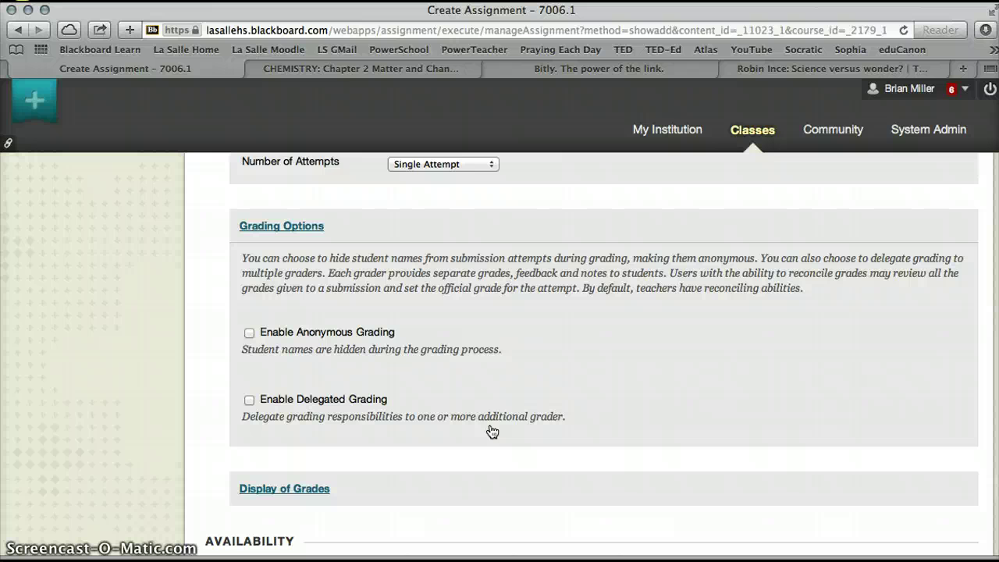
scroll(491, 432, down, 1)
click(318, 465)
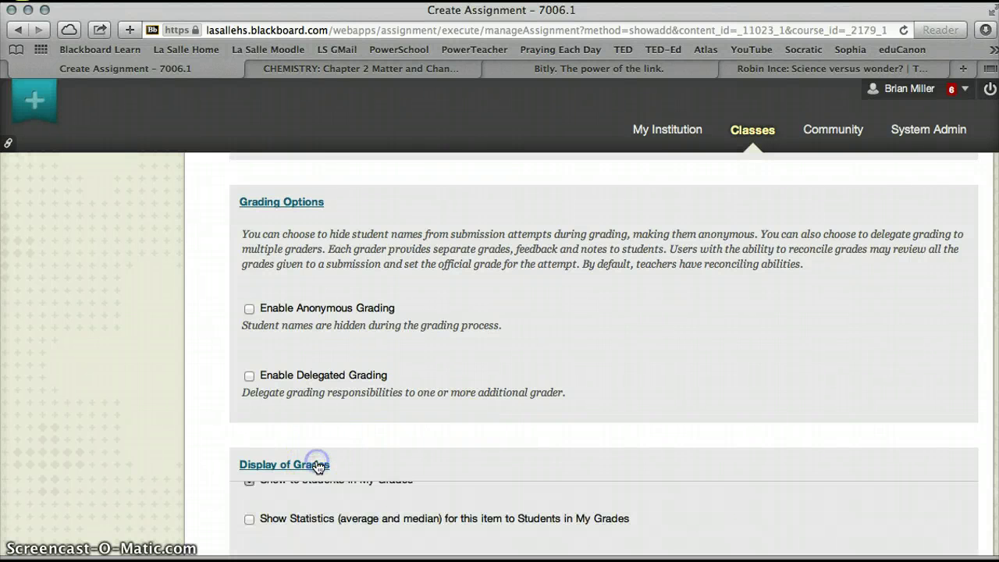
scroll(479, 470, down, 4)
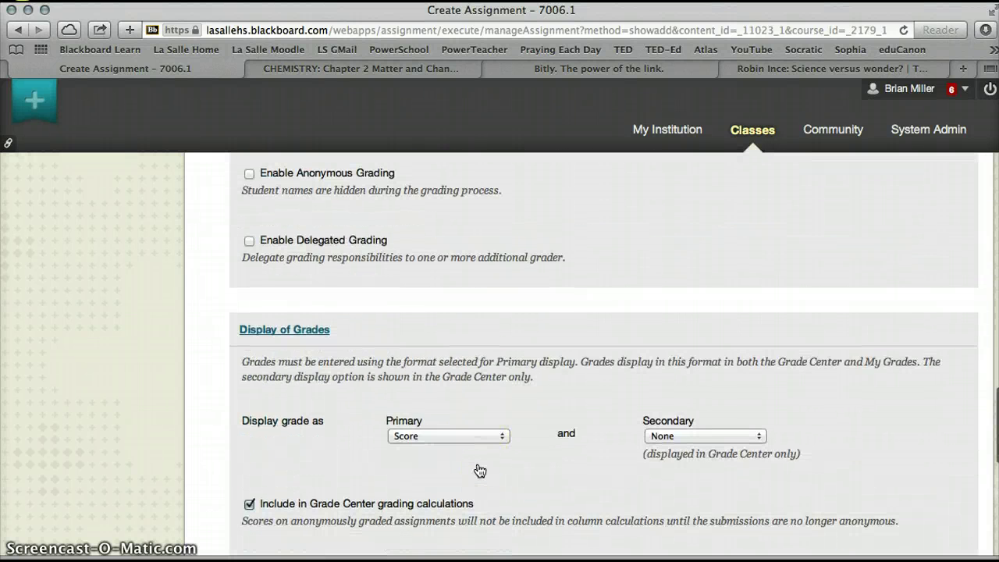
scroll(715, 428, down, 5)
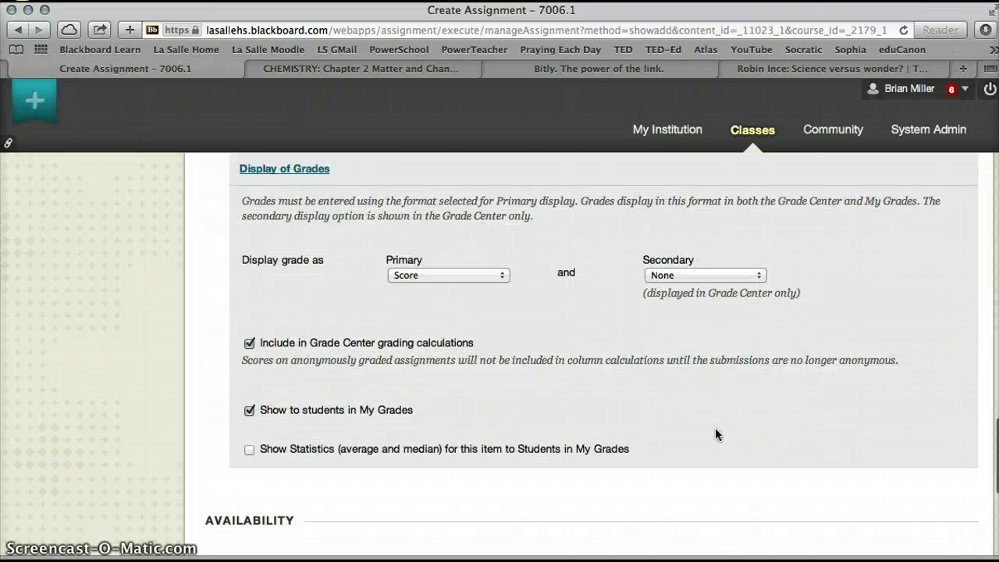
scroll(715, 428, down, 2)
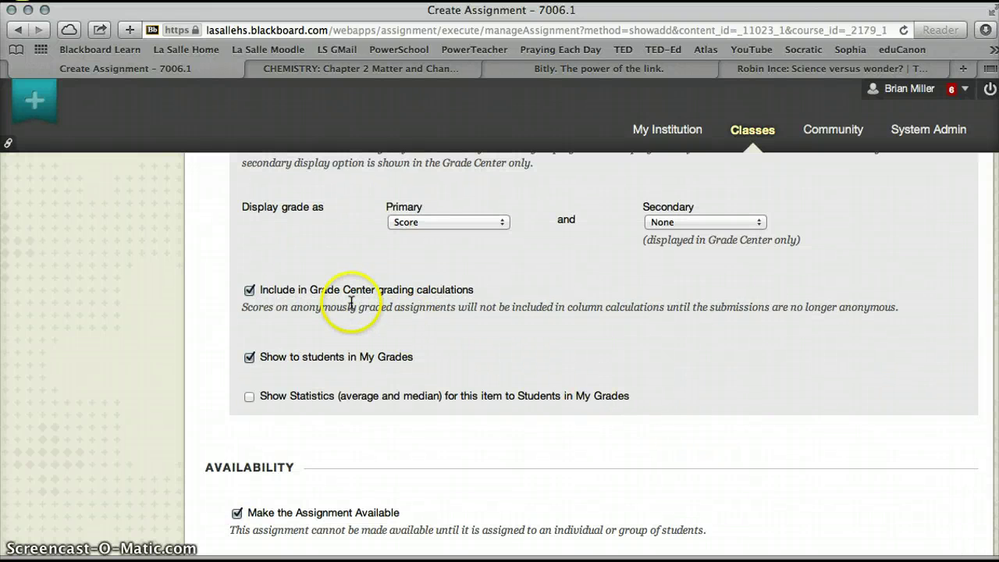
Check the availability settings and submit the new TEDitorial assignment
scroll(664, 435, down, 4)
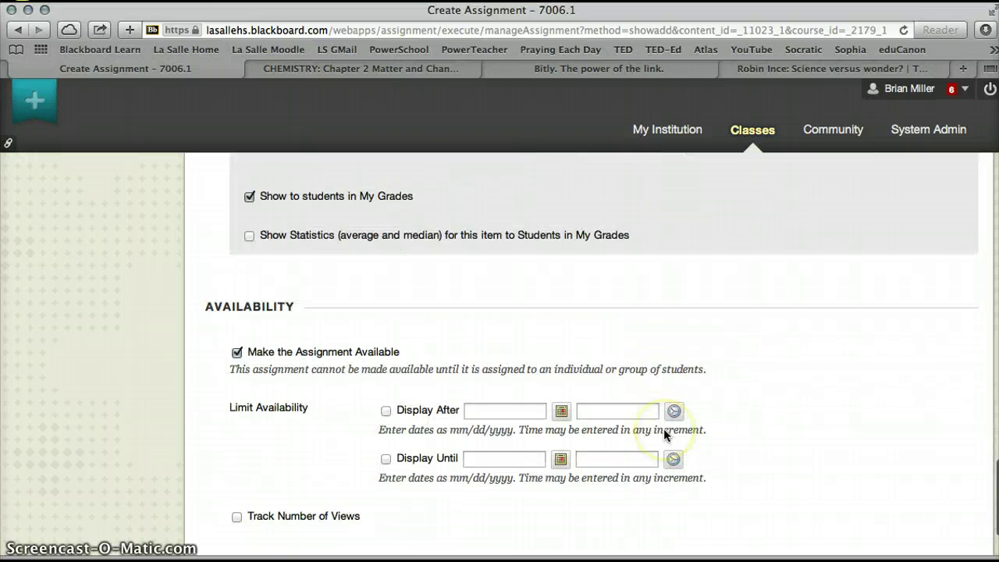
scroll(663, 428, down, 2)
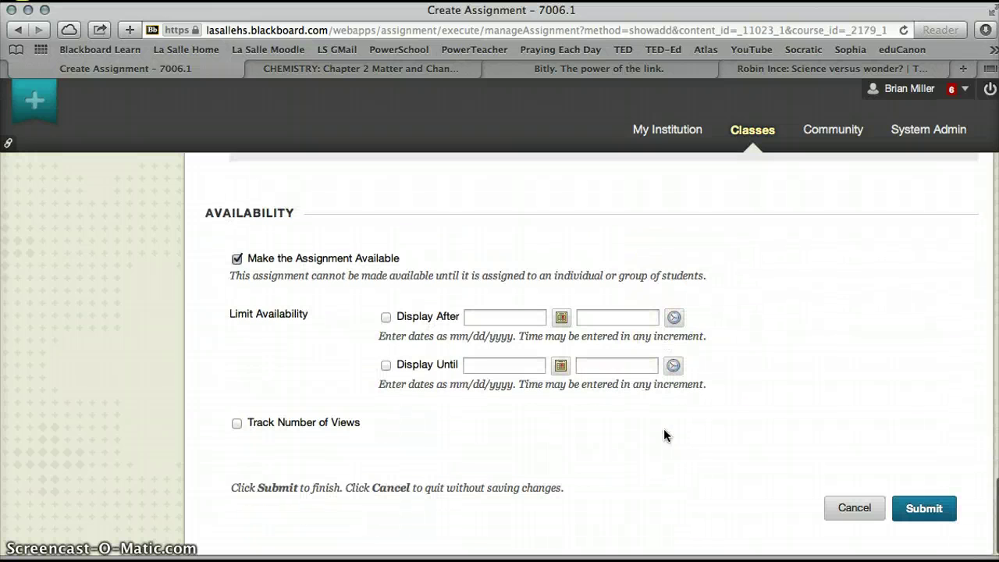
click(927, 512)
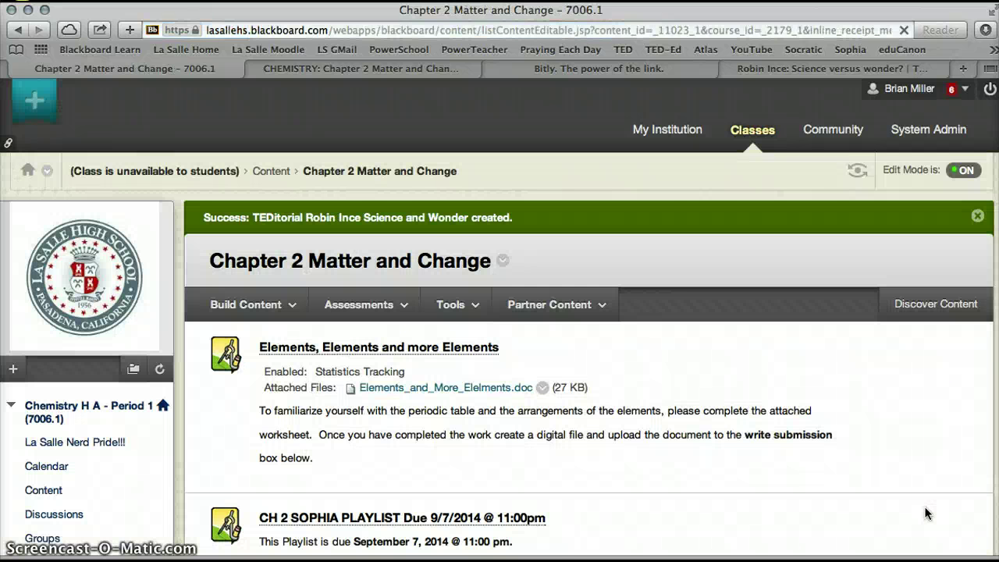
Locate the TEDitorial assignment below the Sophia playlist in the Chapter 2 module and open it for editing
scroll(926, 512, down, 8)
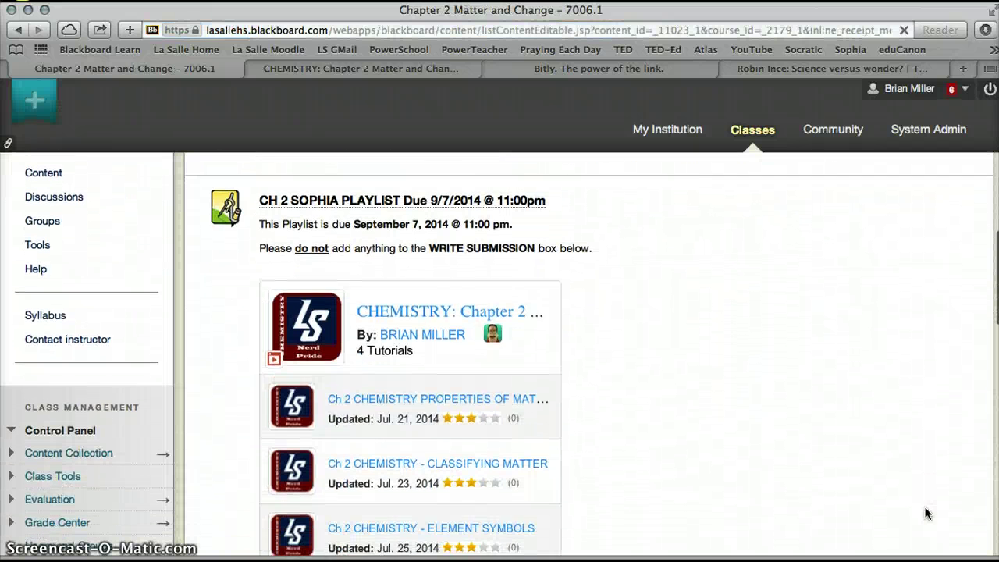
scroll(926, 512, down, 10)
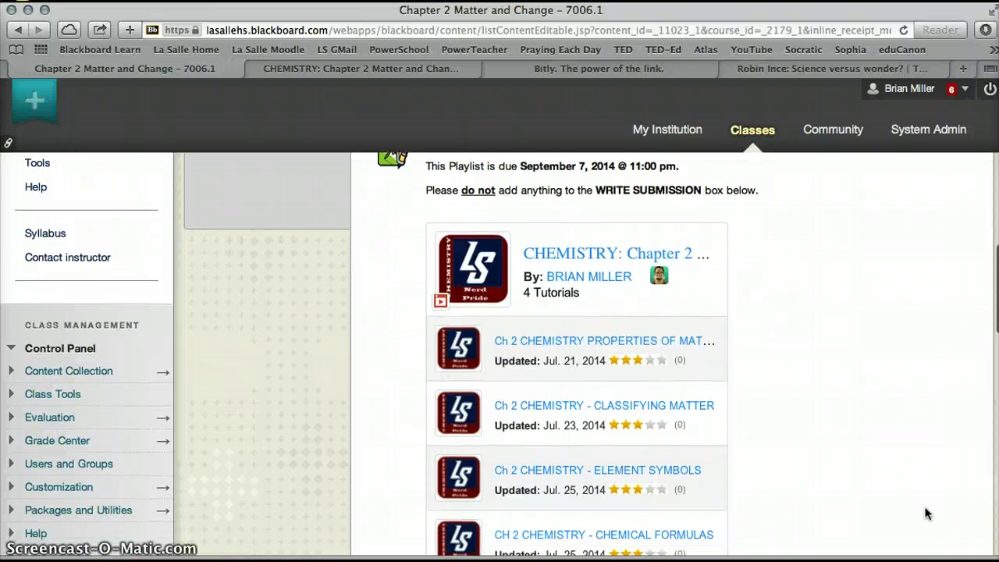
scroll(927, 513, down, 6)
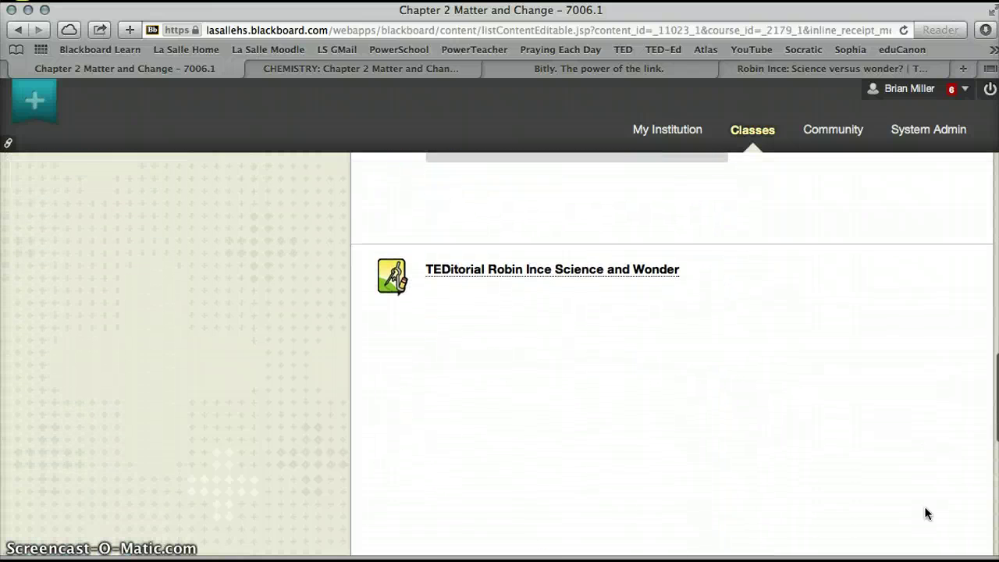
scroll(927, 512, up, 2)
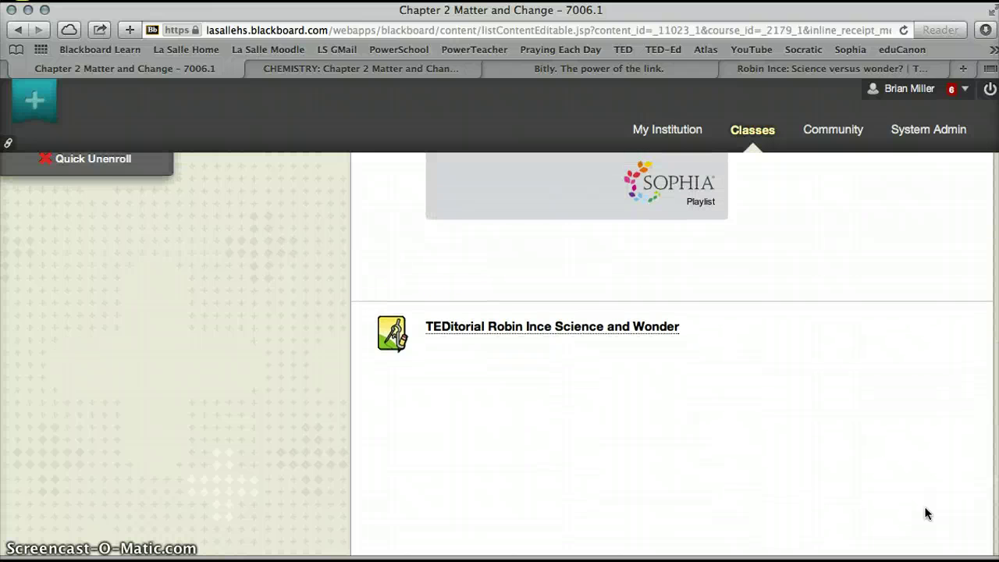
mouse_move(794, 413)
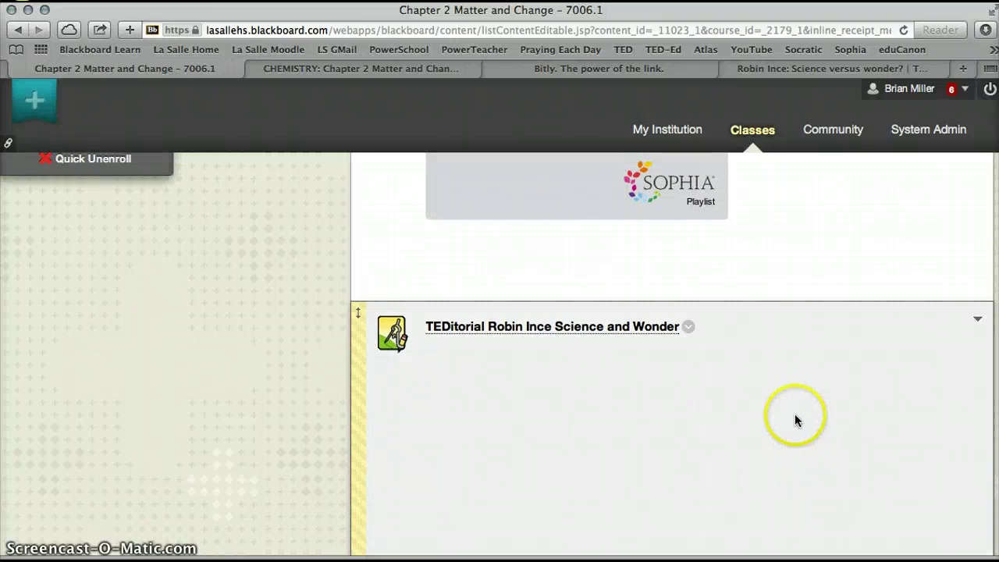
click(690, 328)
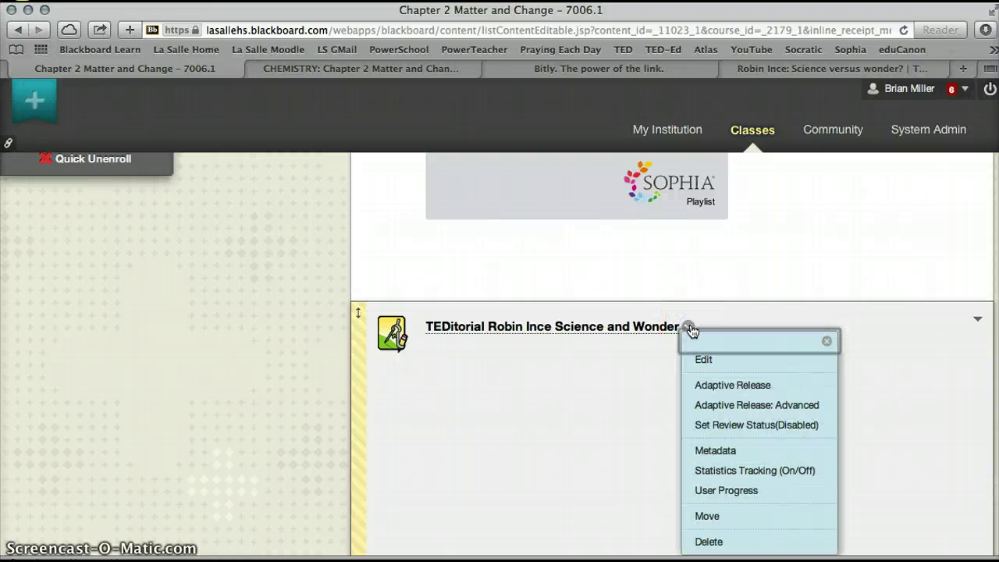
click(703, 361)
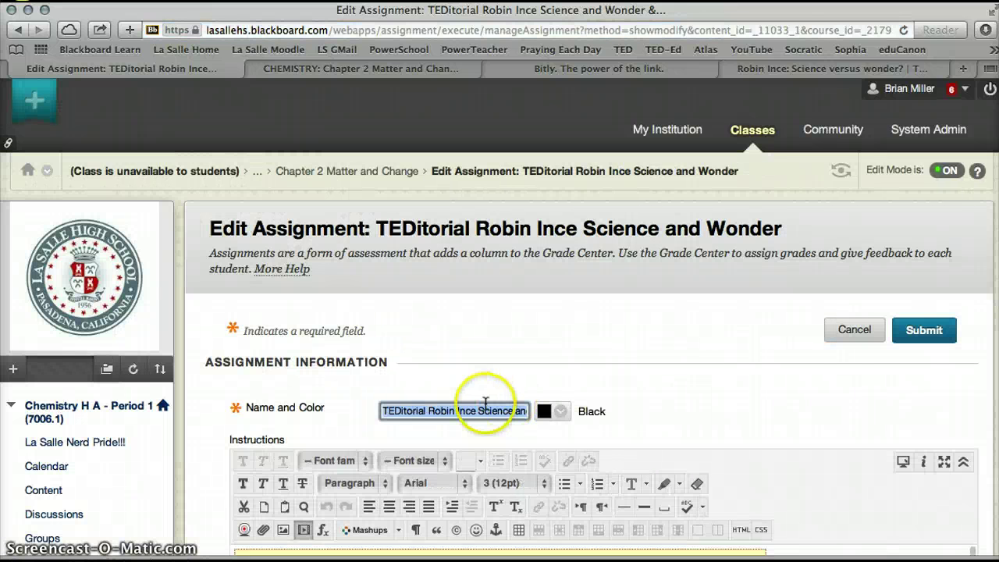
Change the assignment's name to "TEDitorial Robin Ince Science Versus Wonder Due 9/14/2014 @ 11:00 pm"
click(485, 409)
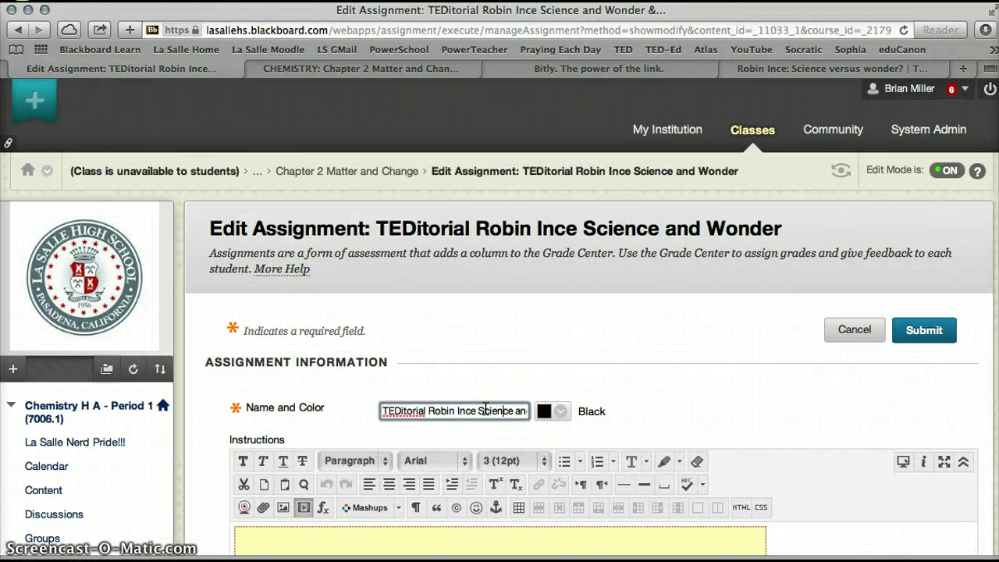
key(End)
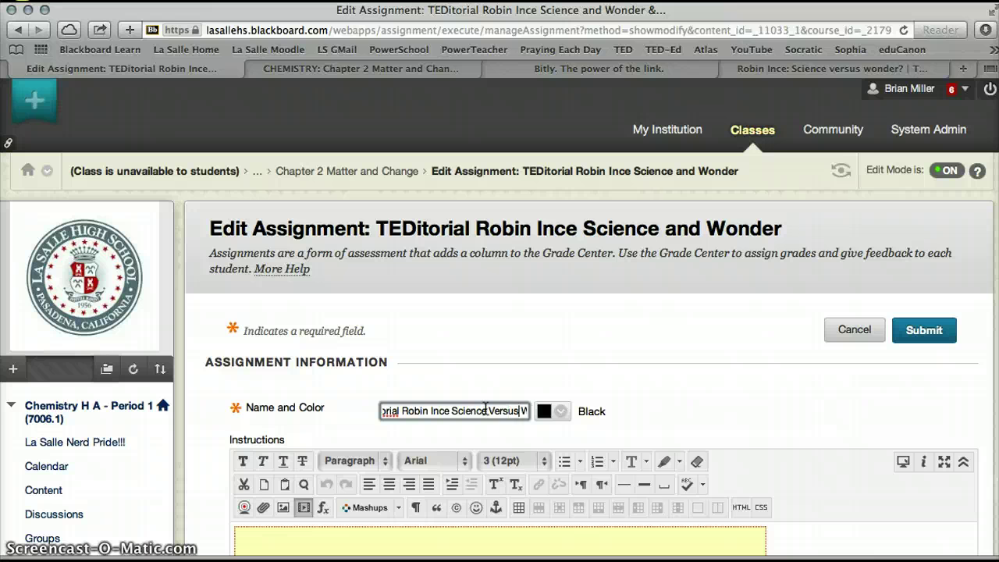
text(onder)
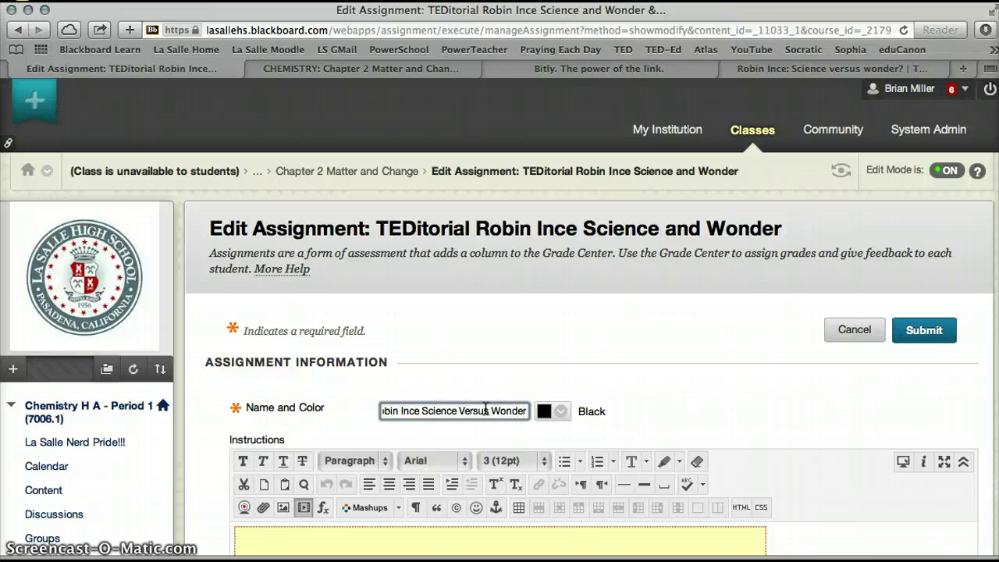
text(  Du)
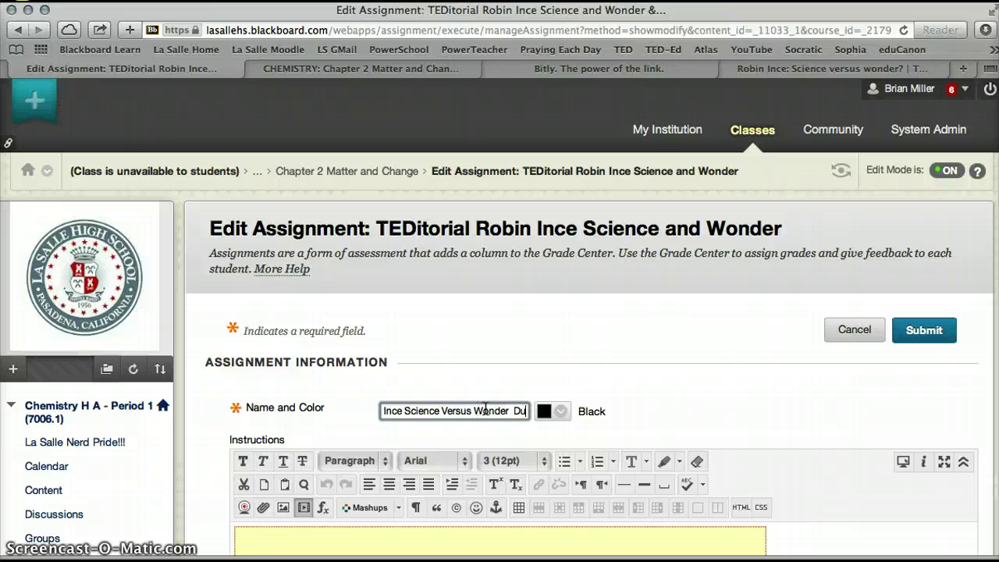
text(e 9/1)
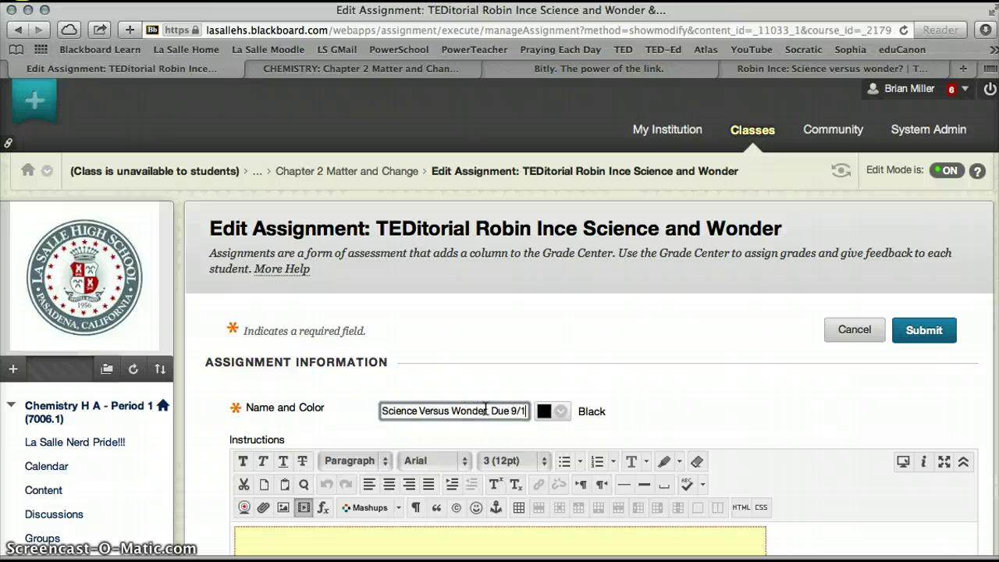
text(4/201)
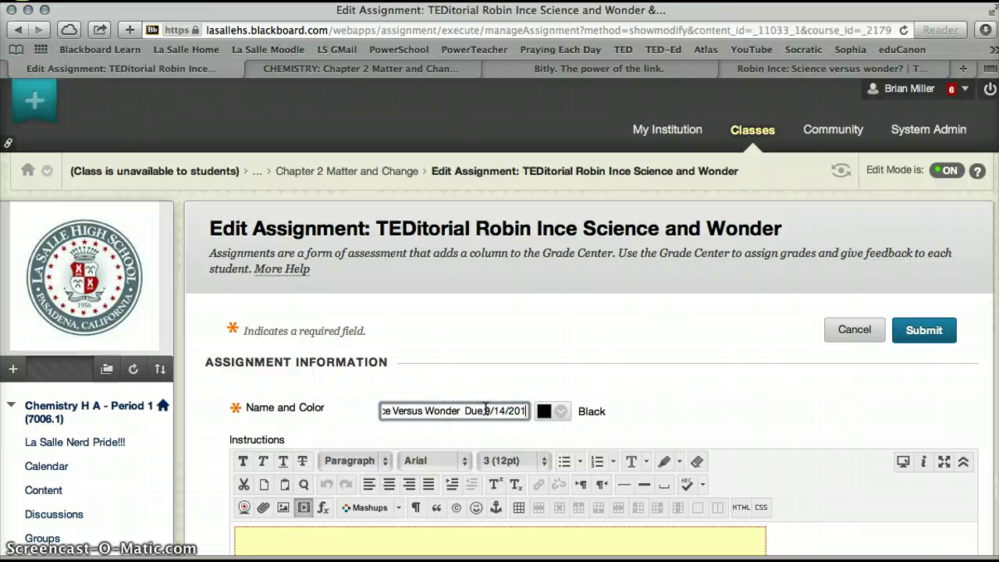
text(4 @)
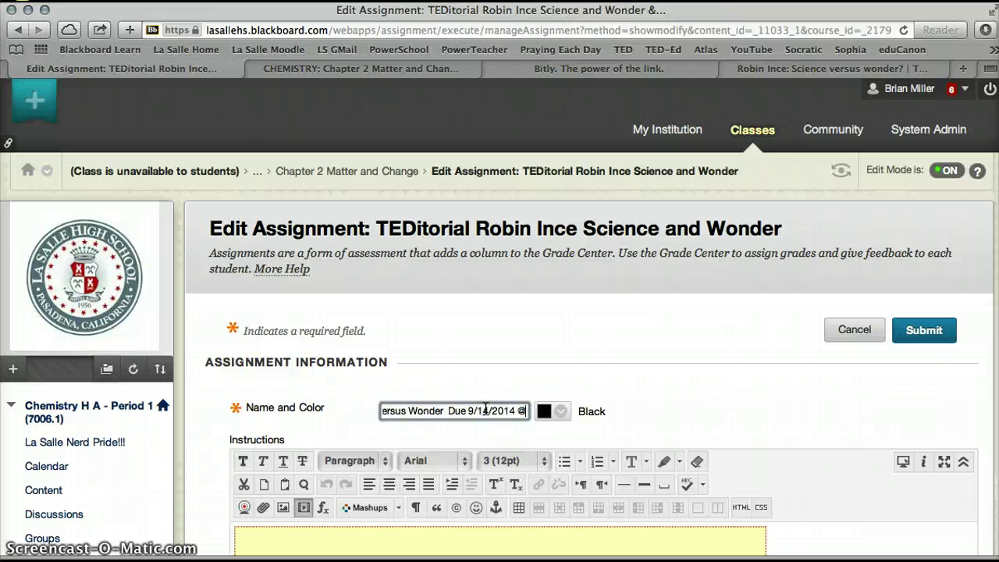
text( 11:)
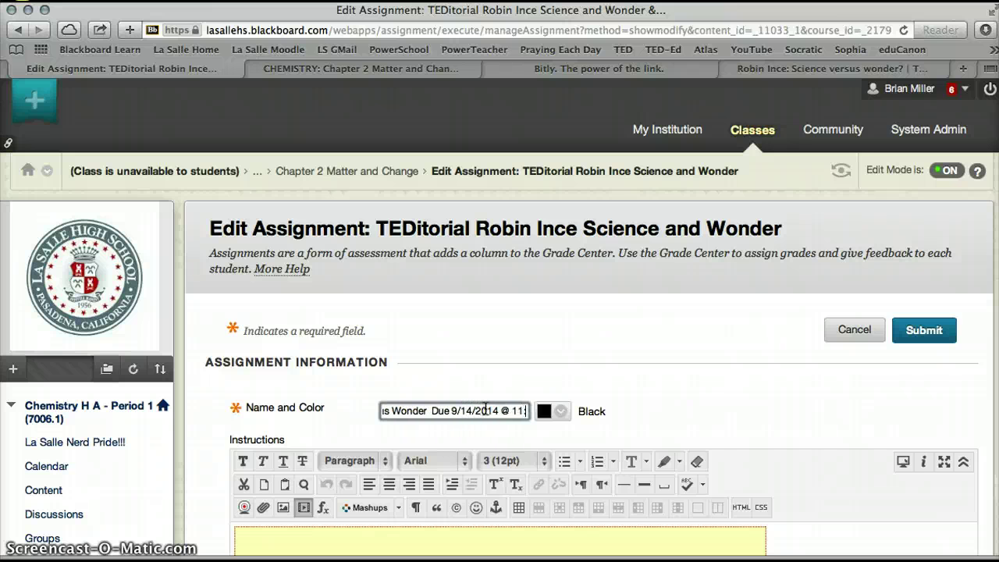
text(00 pm)
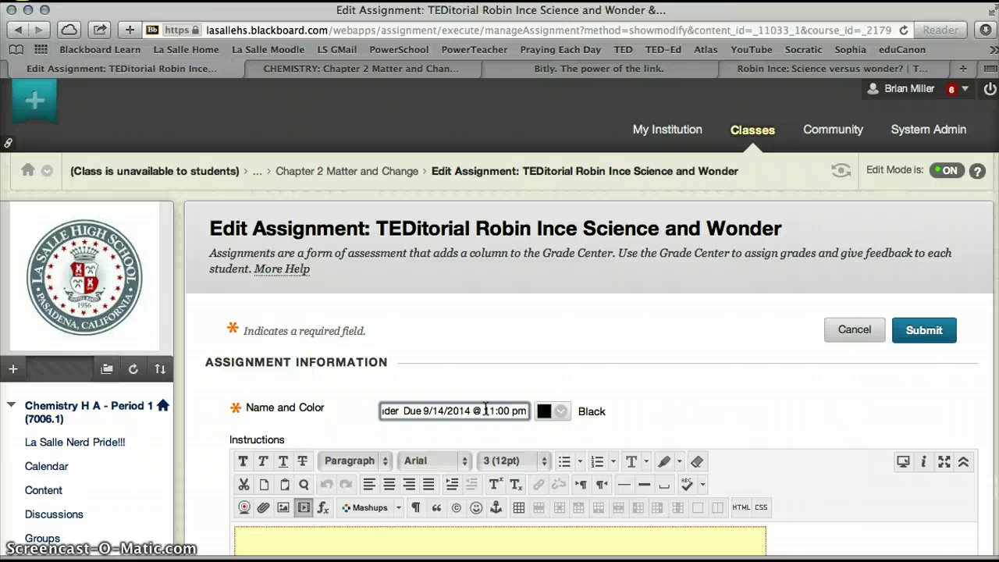
Review the embedded talk and the editorial guidelines and point rules in the assignment's instructions
scroll(486, 410, down, 3)
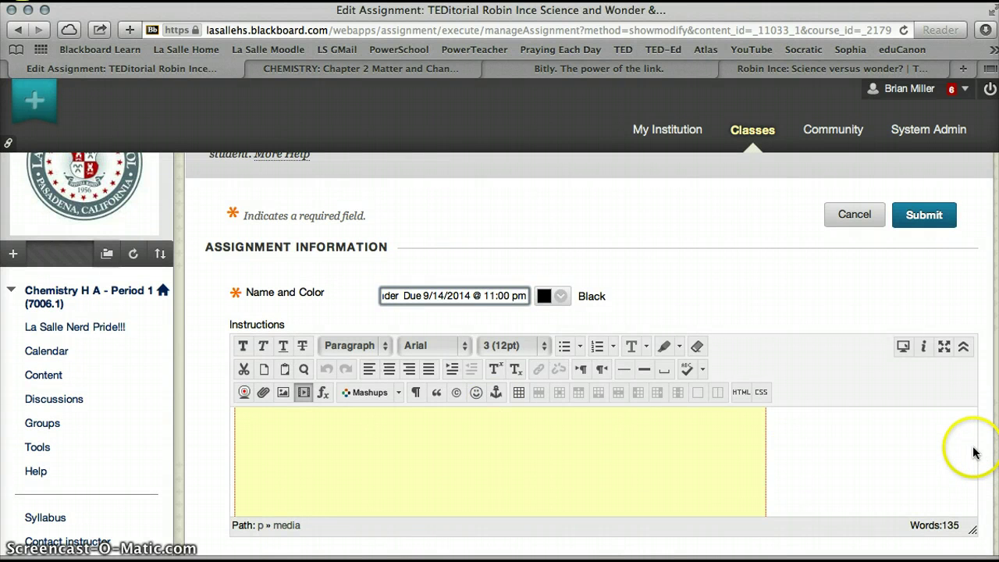
click(890, 461)
scroll(890, 460, down, 1)
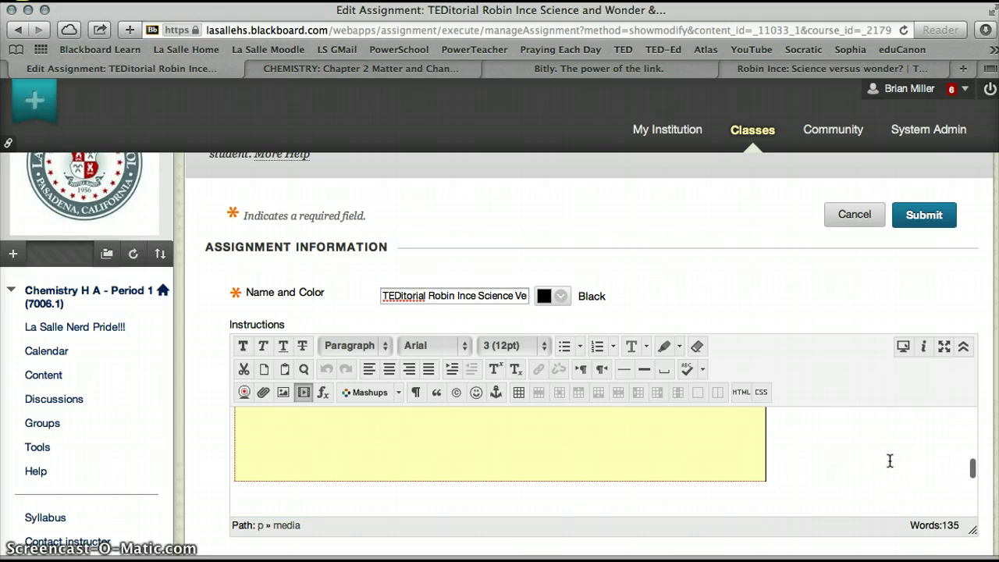
scroll(890, 460, down, 3)
scroll(889, 460, down, 6)
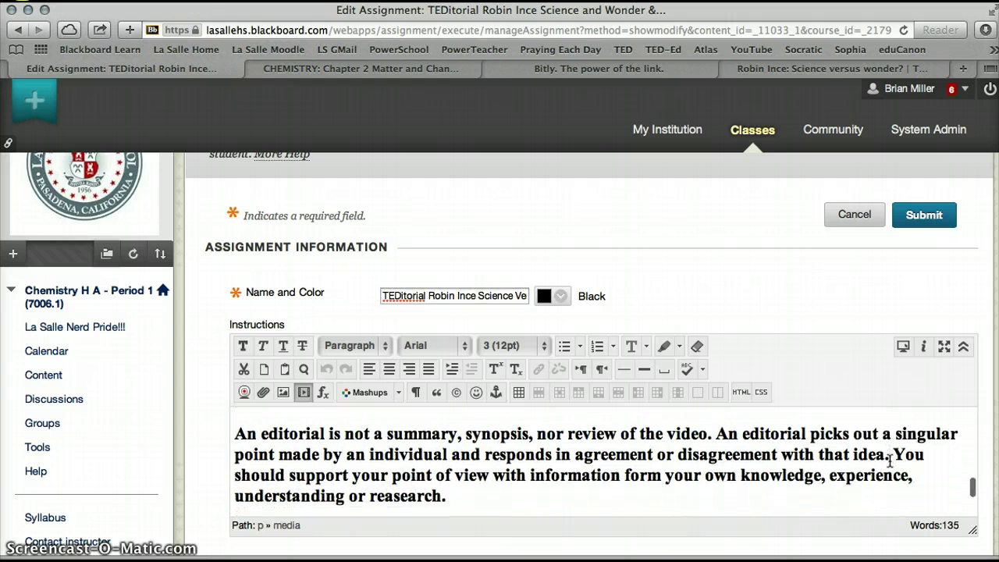
scroll(890, 460, down, 3)
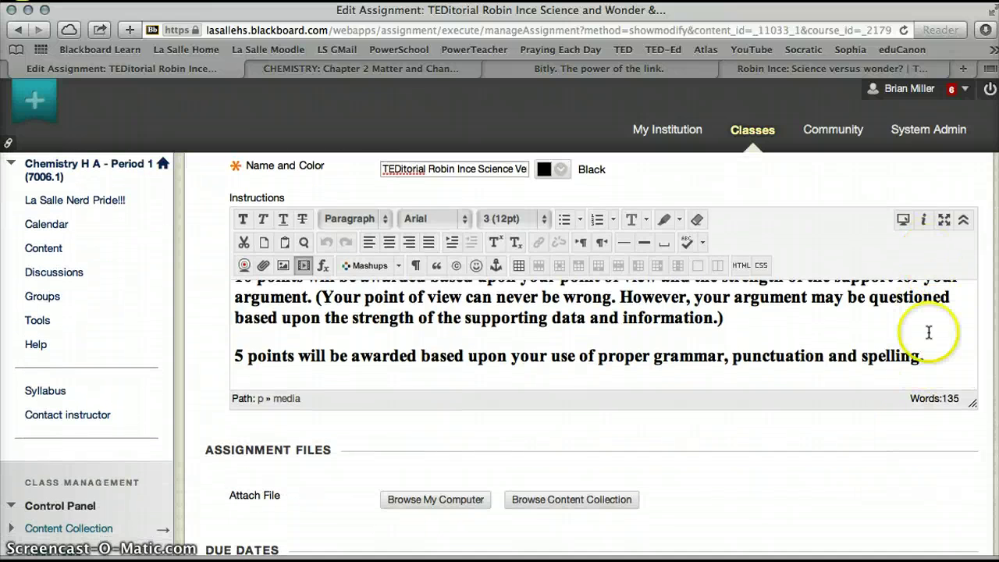
scroll(909, 425, up, 5)
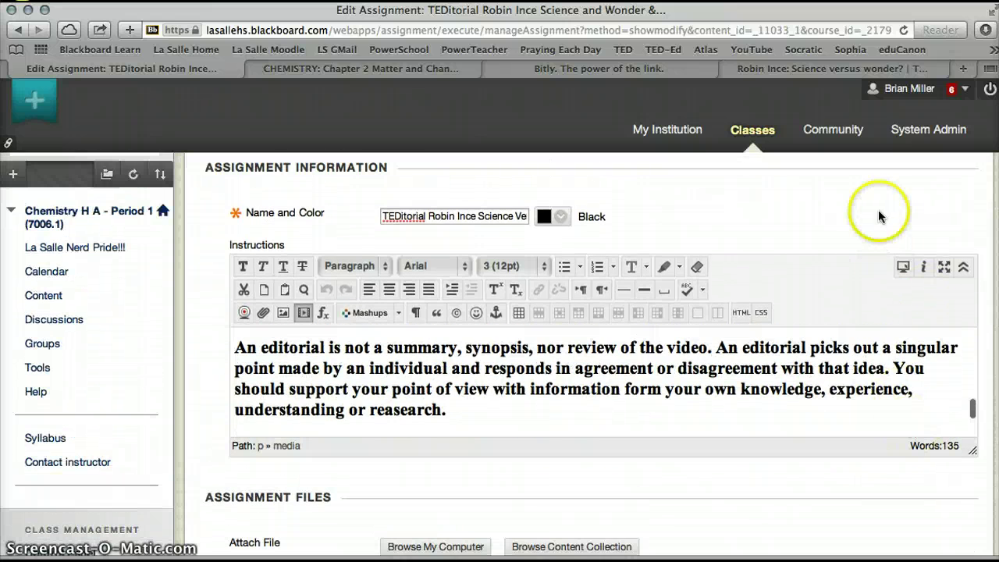
Submit the edited TEDitorial assignment and switch the class to student preview
scroll(882, 210, up, 5)
click(926, 328)
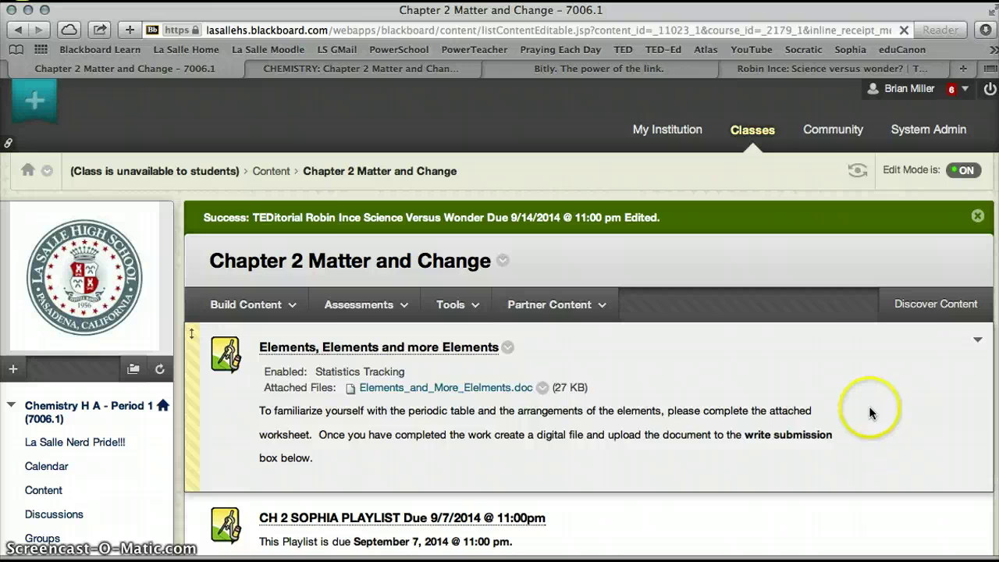
click(861, 171)
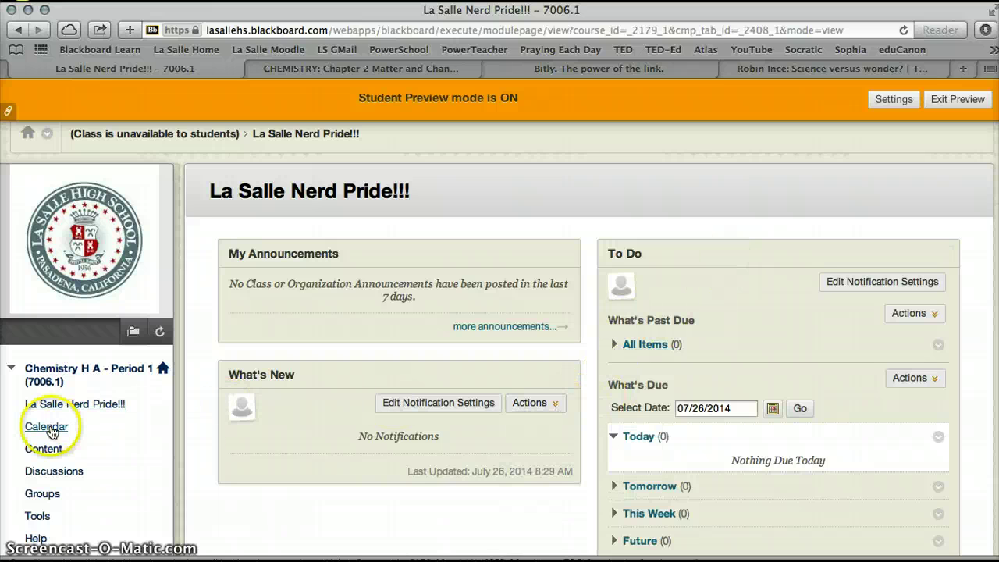
Open the Chapter 2 Matter and Change module from the class content in student preview
click(48, 451)
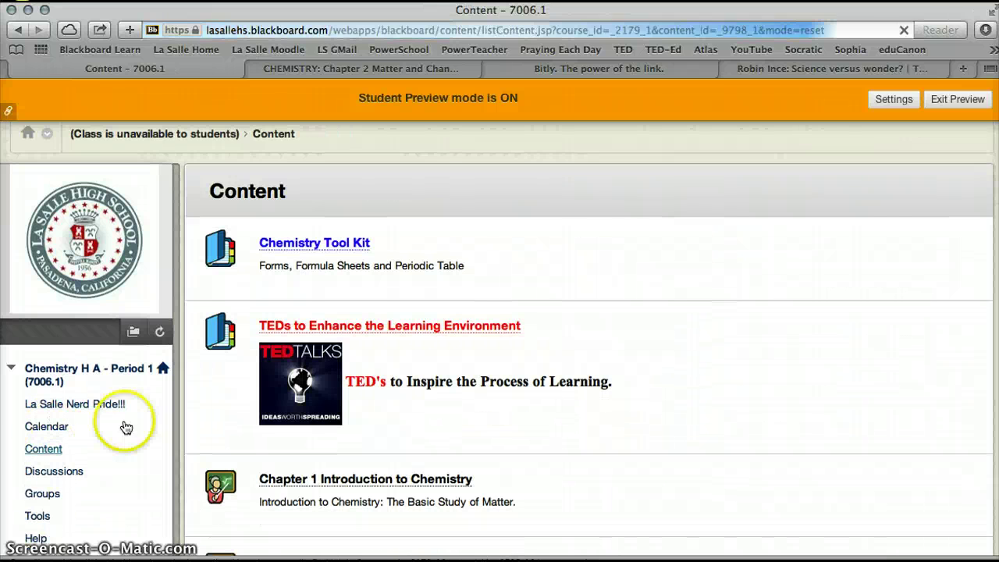
scroll(616, 453, down, 3)
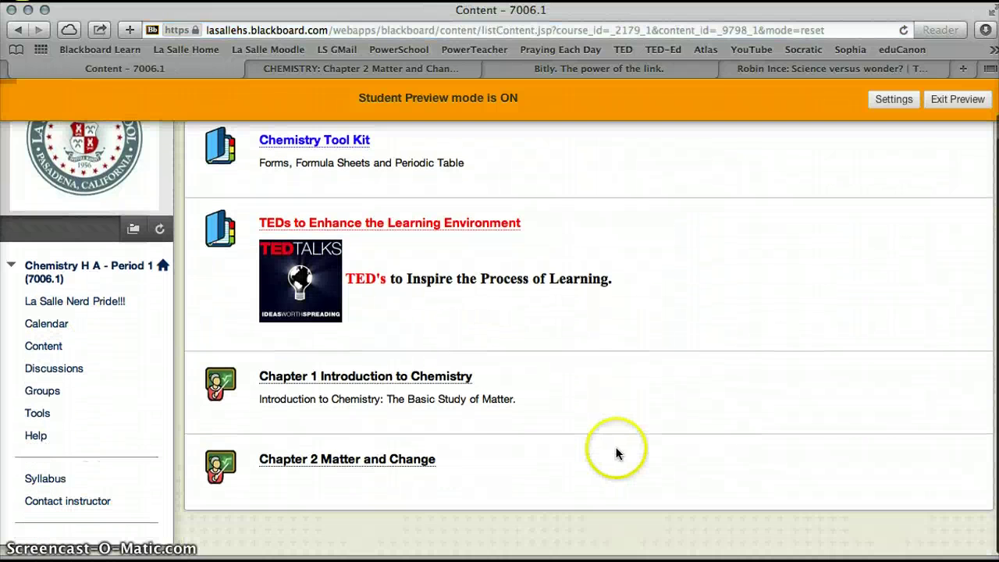
click(411, 461)
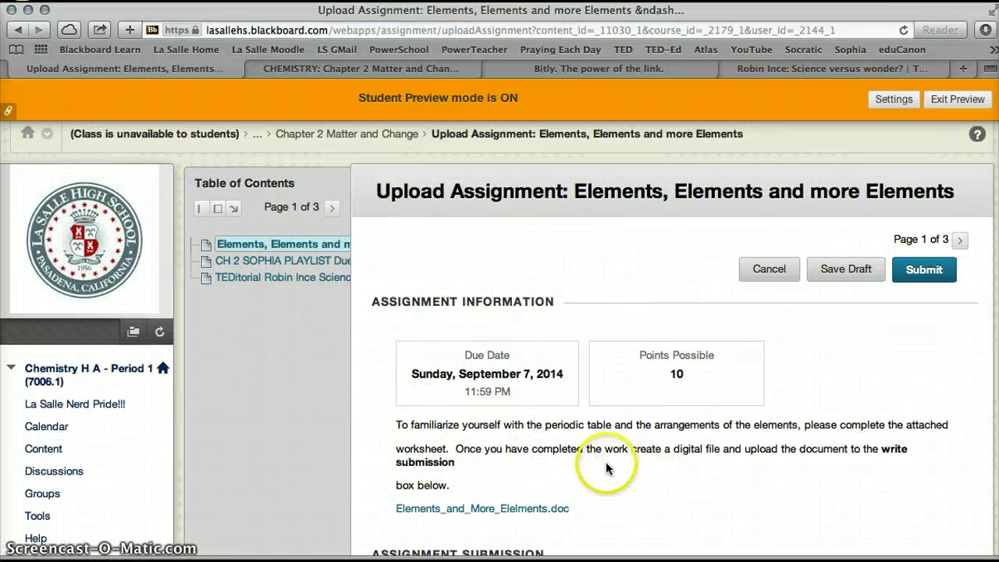
View the Chapter 2 Sophia playlist assignment and move on to the TEDitorial assignment, leaving each page without saving
click(308, 262)
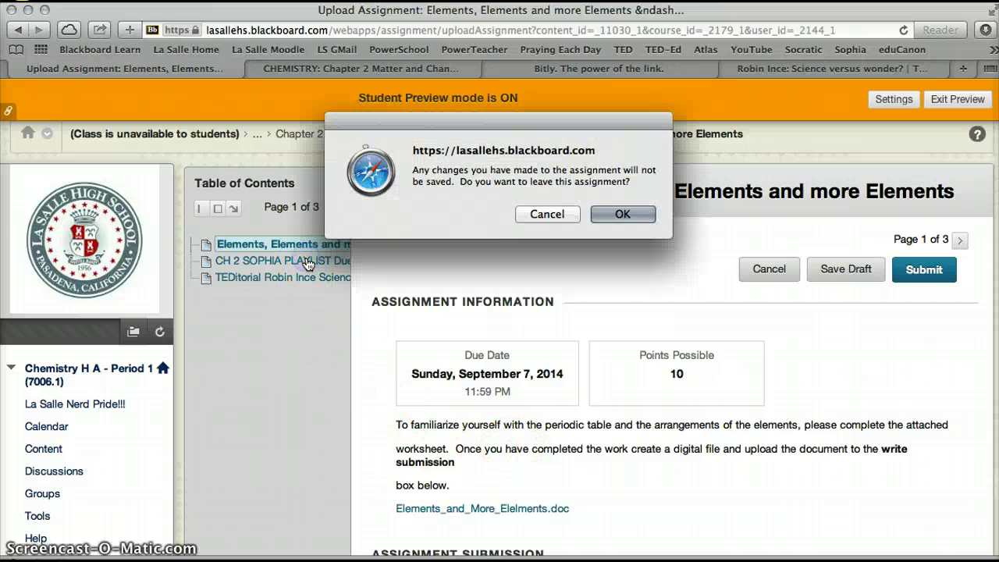
click(629, 214)
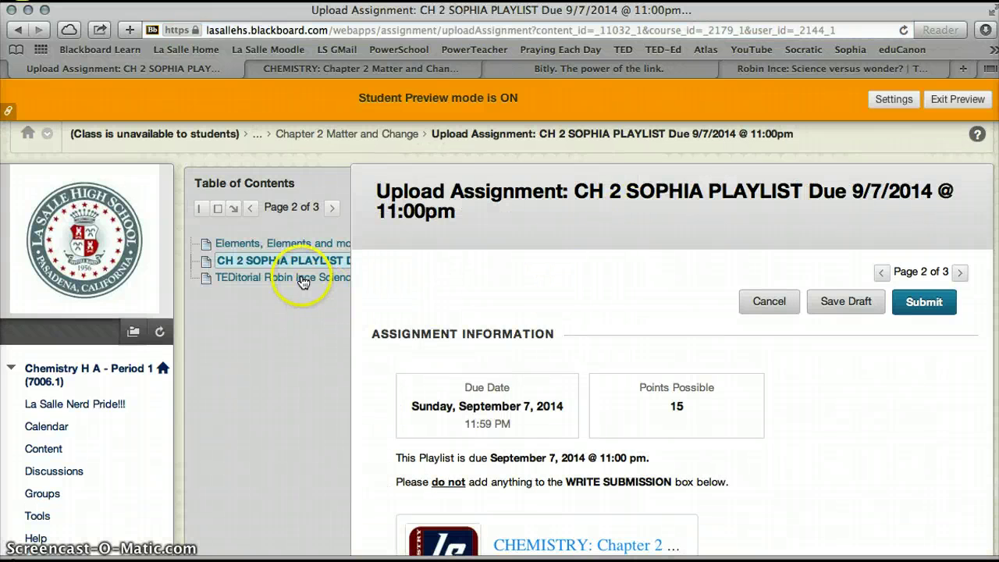
click(303, 280)
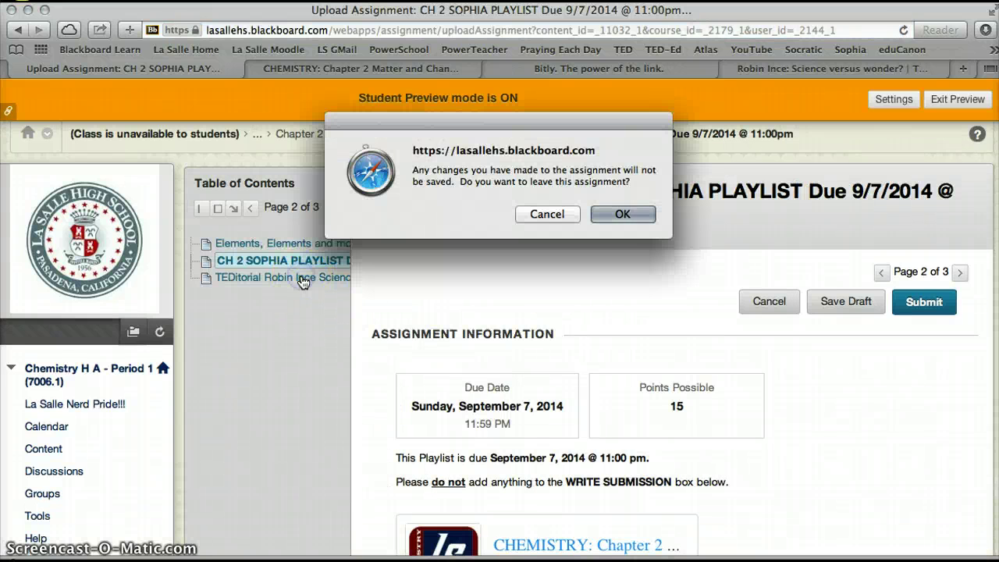
click(630, 214)
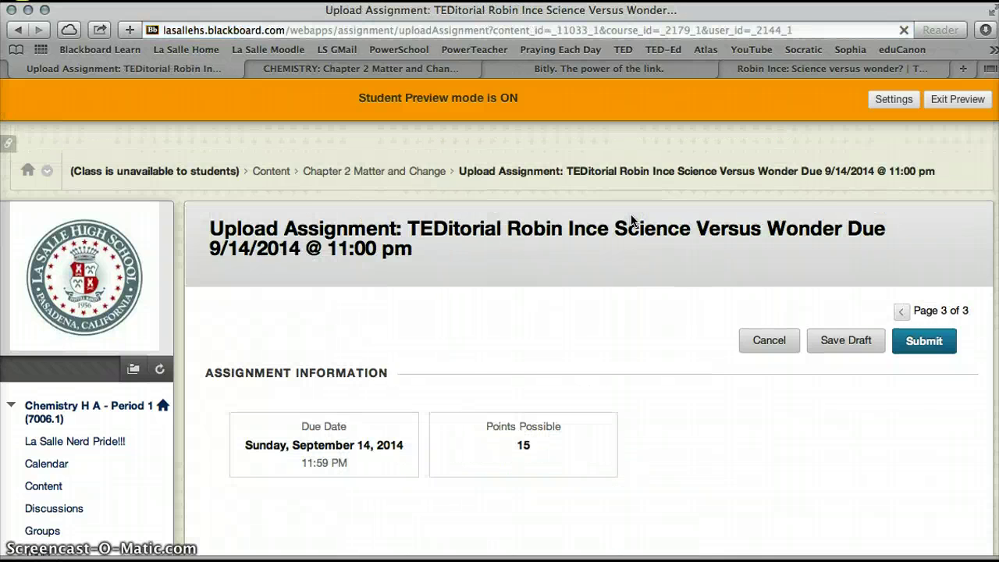
Examine the TEDitorial as a student: due date, points, embedded talk, editorial guidelines and grading rules
scroll(631, 221, down, 3)
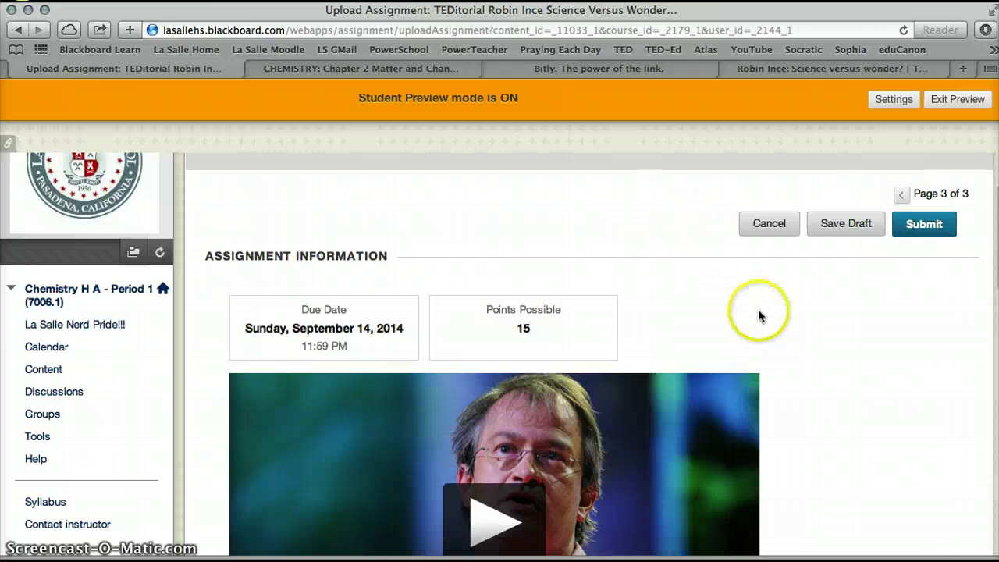
scroll(802, 357, down, 8)
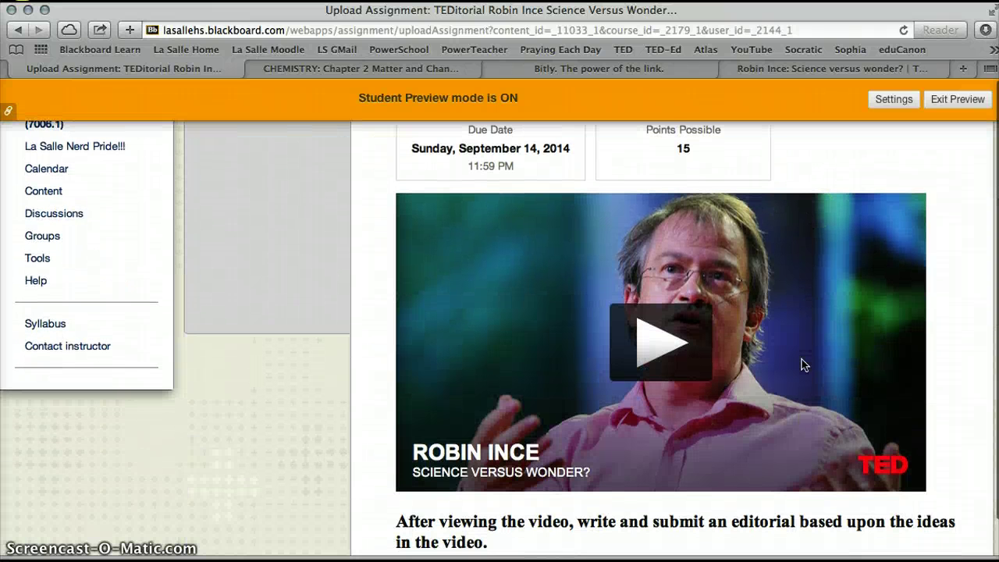
scroll(804, 364, down, 9)
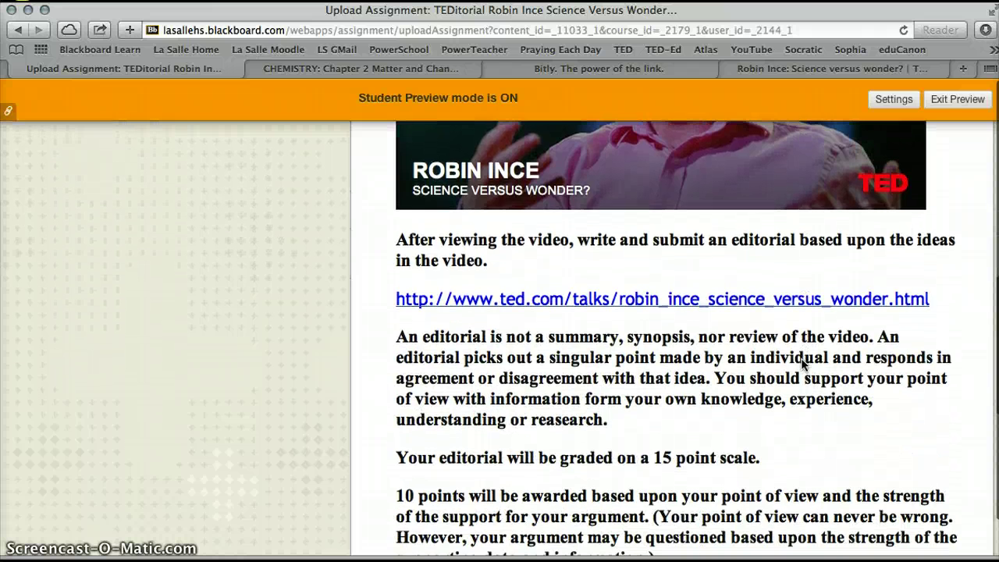
scroll(802, 358, down, 7)
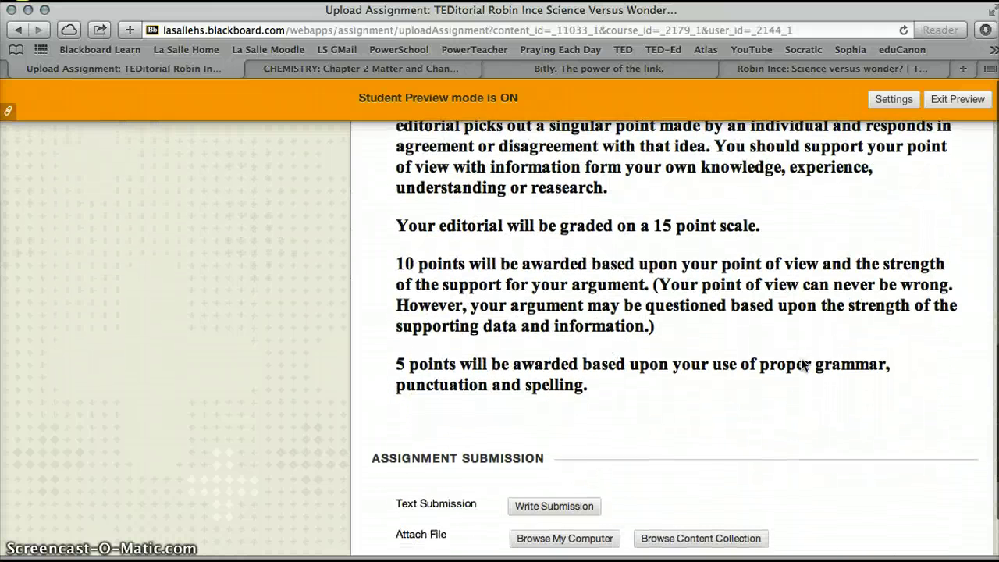
scroll(801, 363, down, 2)
Examine the TEDitorial's text submission, file attachment and comments options down to the final submission controls
click(595, 431)
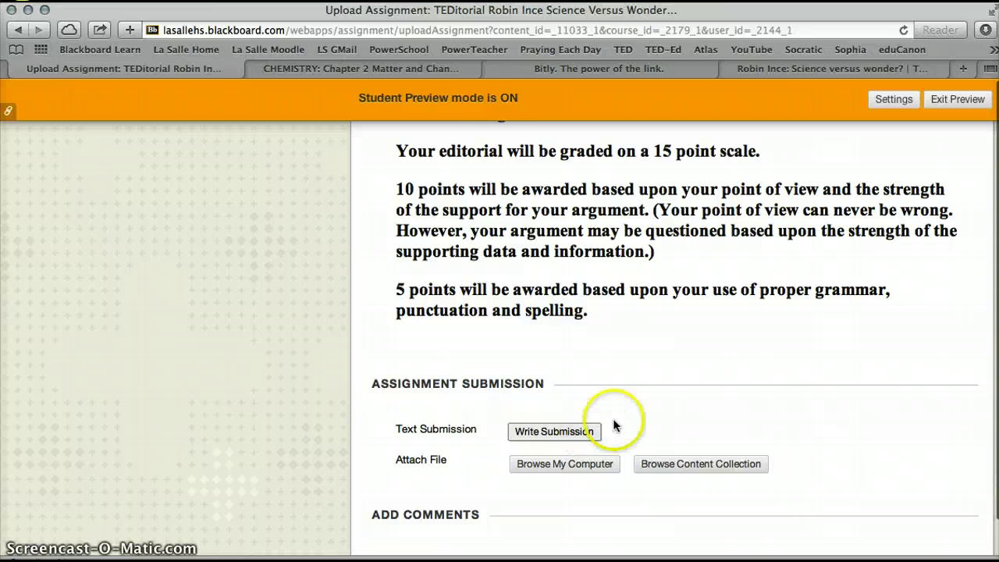
scroll(660, 410, down, 3)
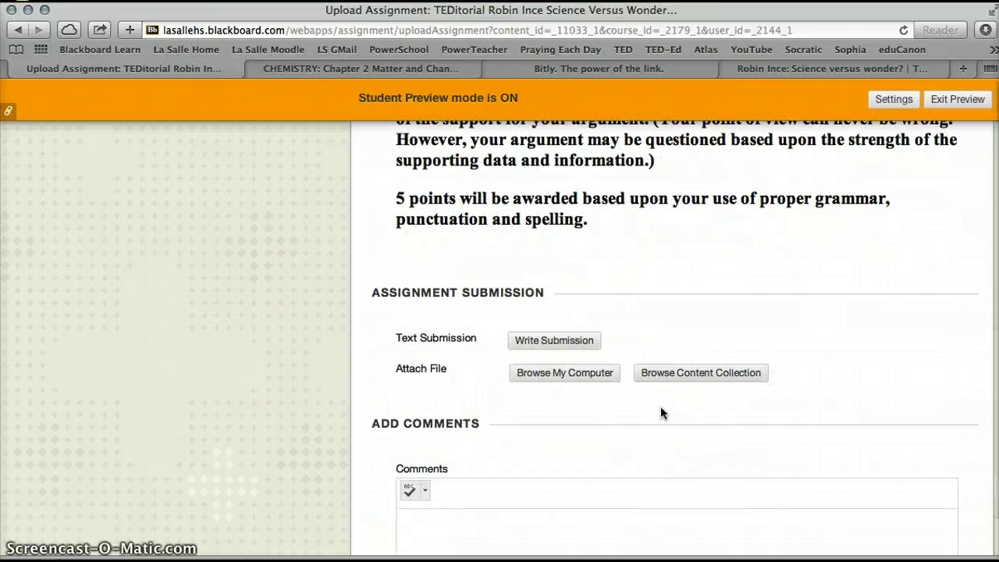
click(599, 341)
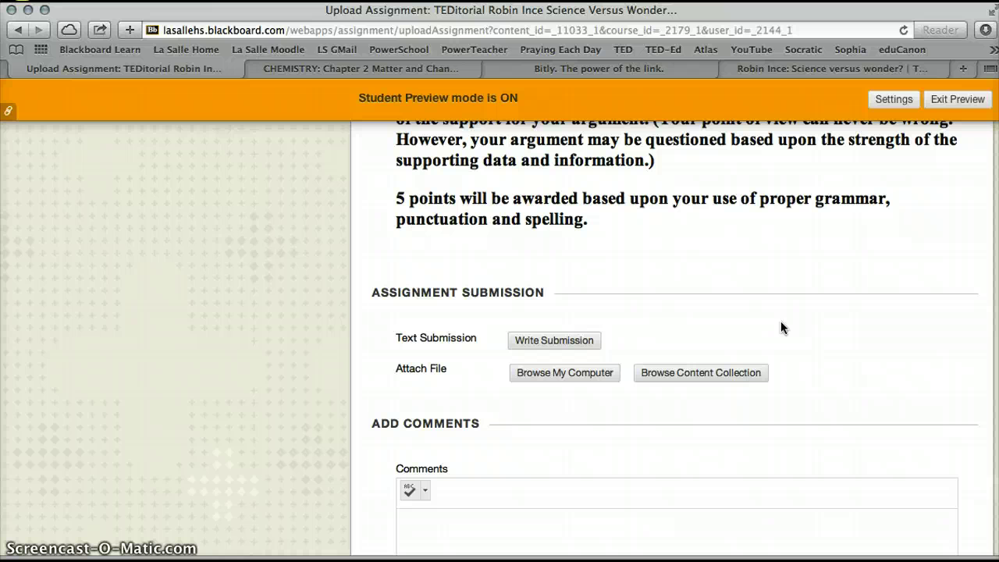
click(593, 373)
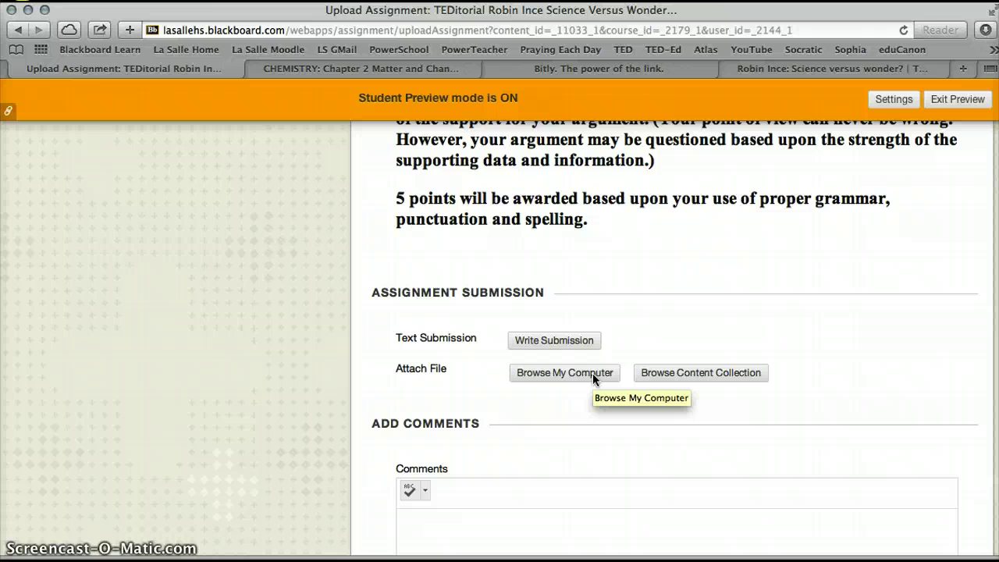
scroll(821, 356, down, 3)
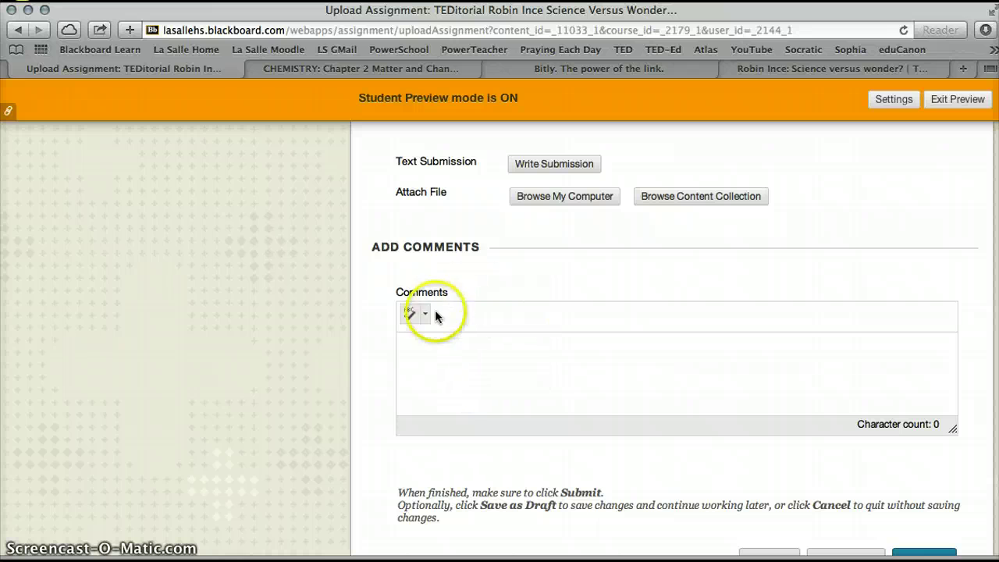
scroll(534, 357, down, 2)
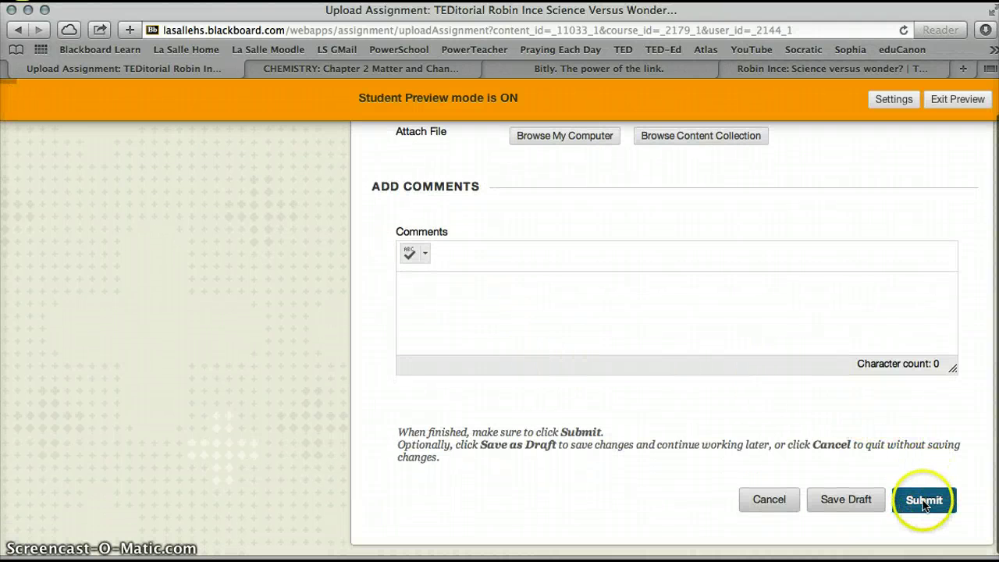
Open the class calendar in student preview, go to September 14, 2014 and check for assignment due dates
scroll(906, 375, up, 15)
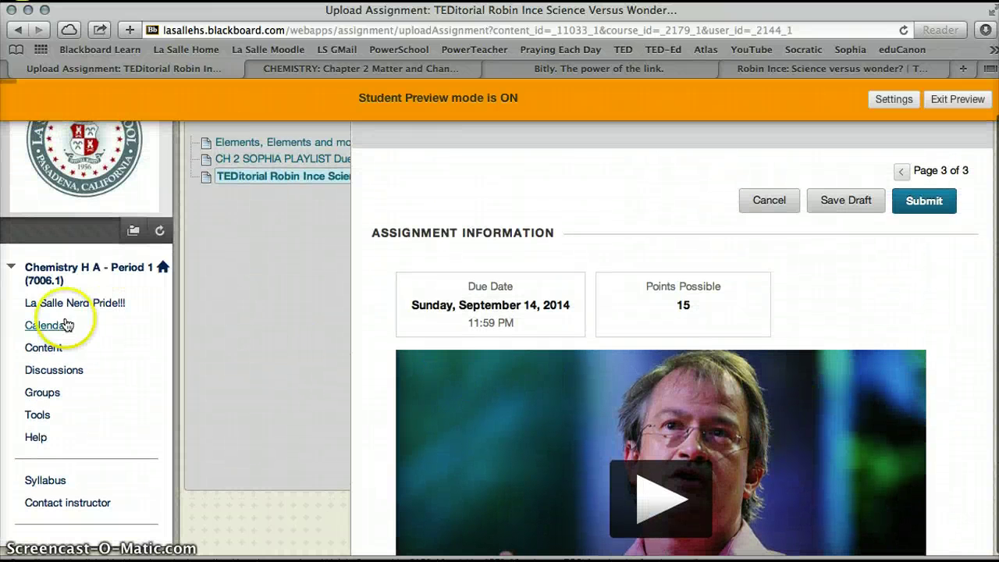
click(47, 326)
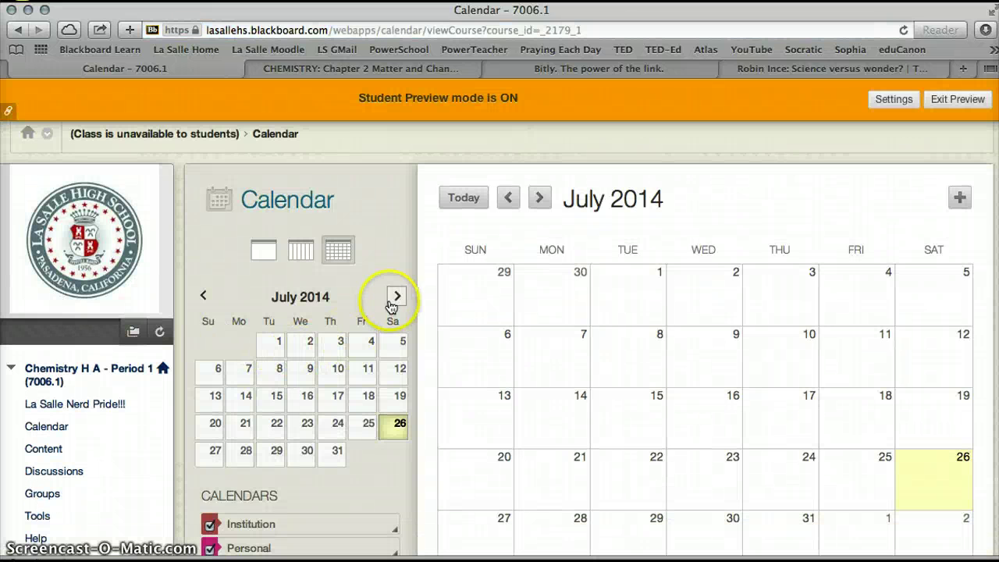
click(397, 297)
click(397, 297)
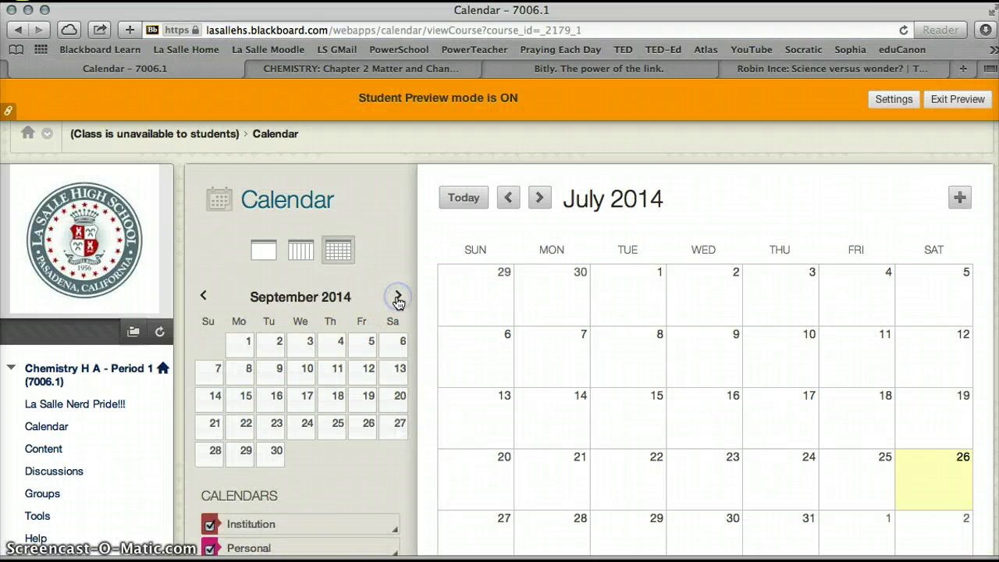
click(239, 402)
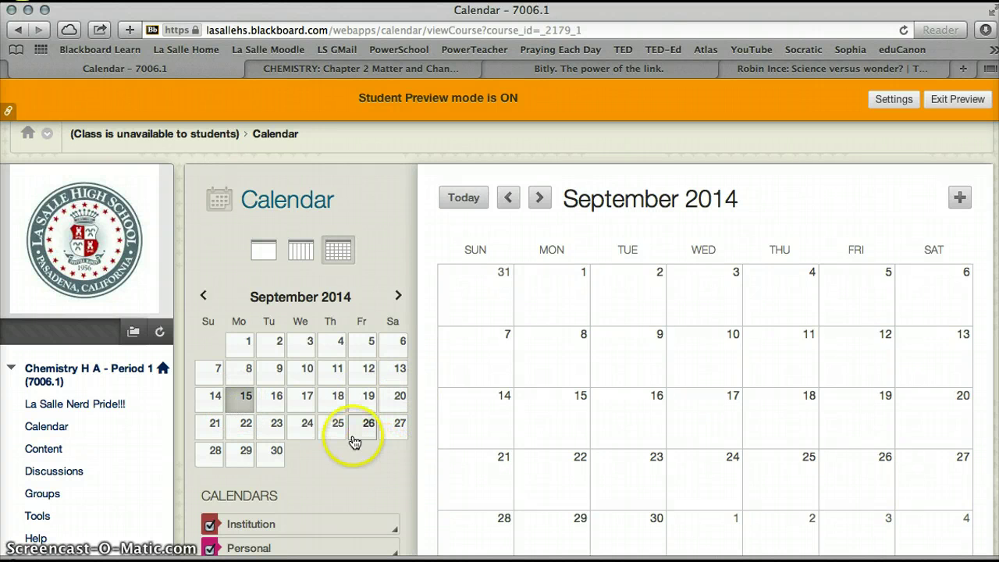
click(212, 405)
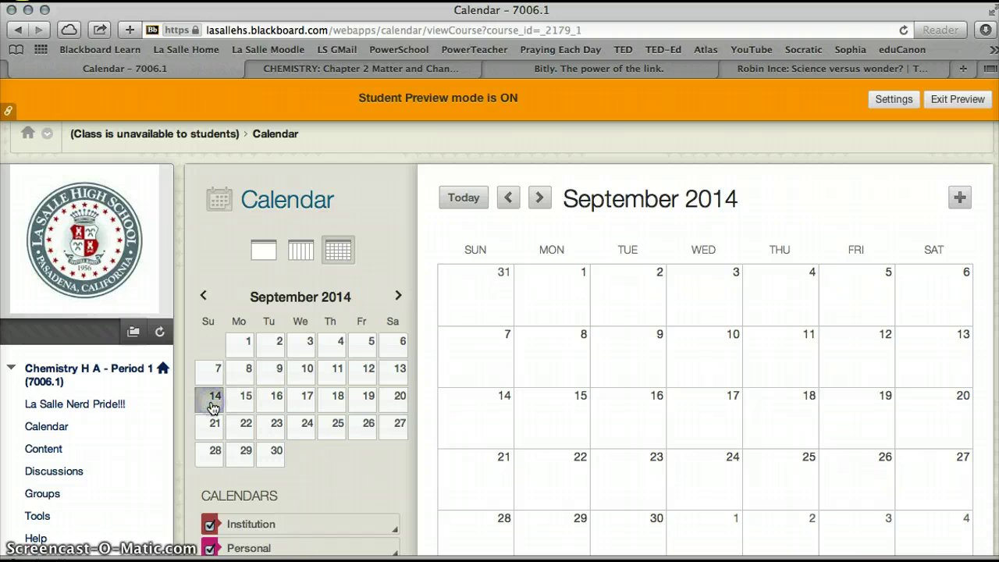
scroll(352, 459, down, 2)
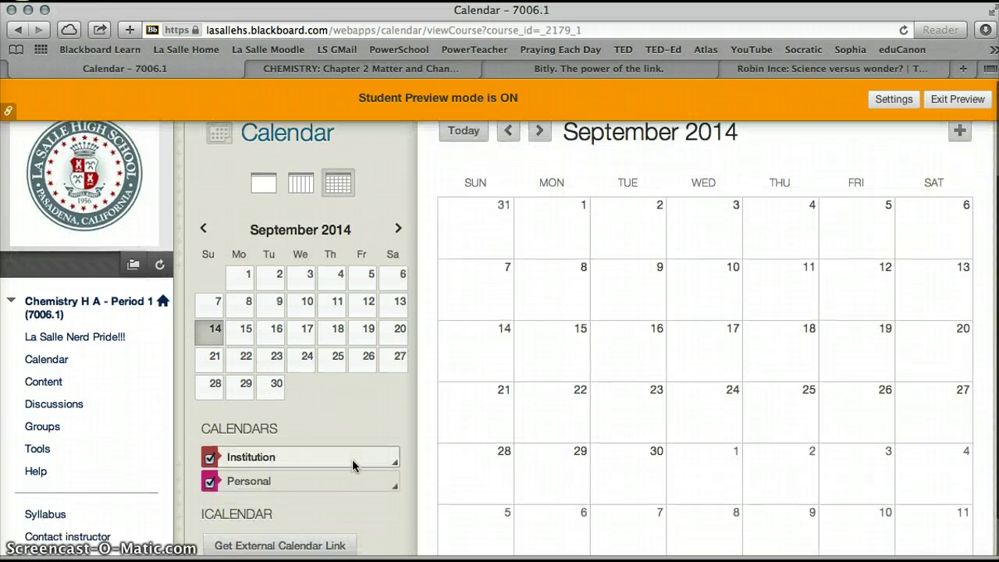
scroll(352, 459, up, 2)
scroll(352, 466, up, 1)
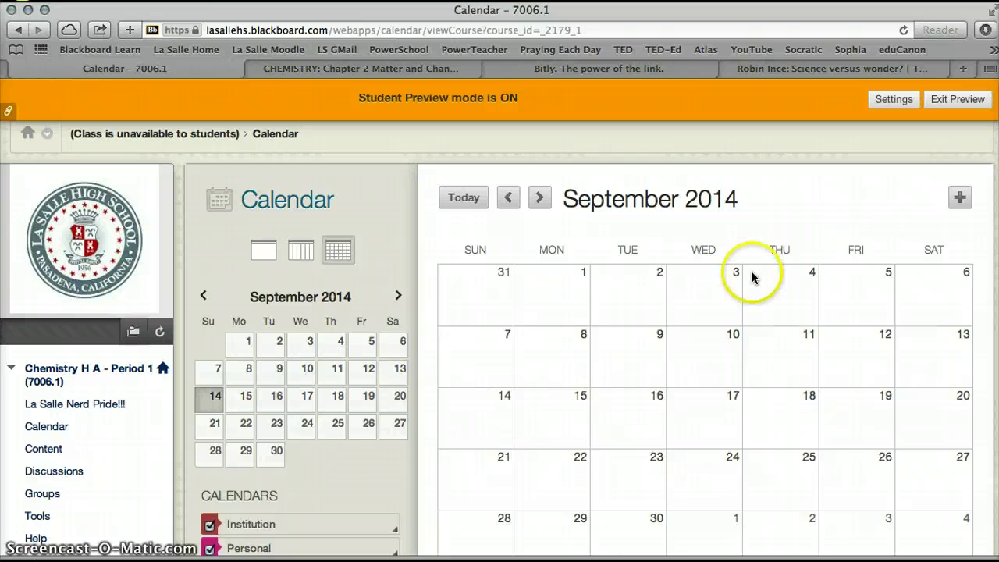
Exit student preview, deleting the preview user and all its data
click(972, 100)
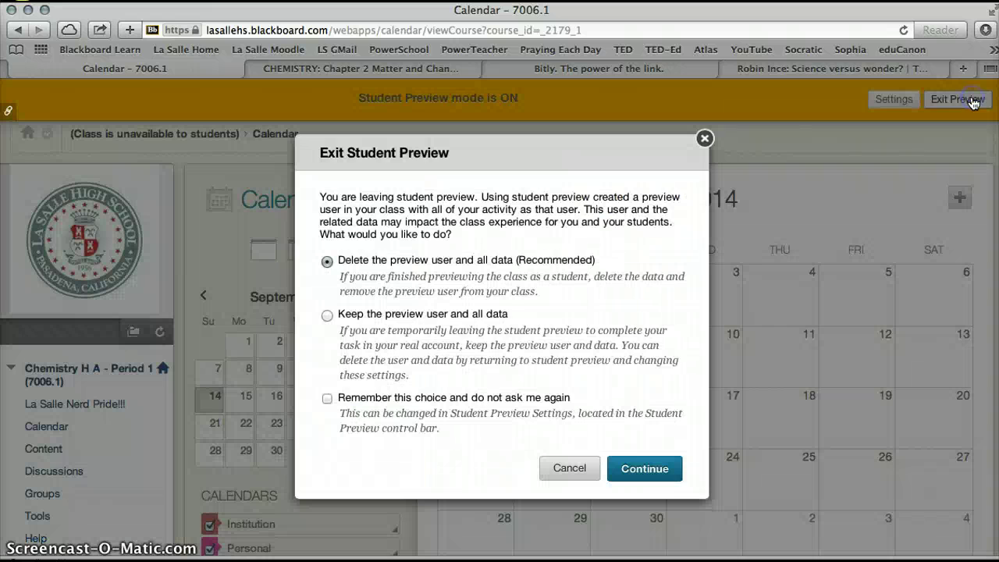
click(647, 468)
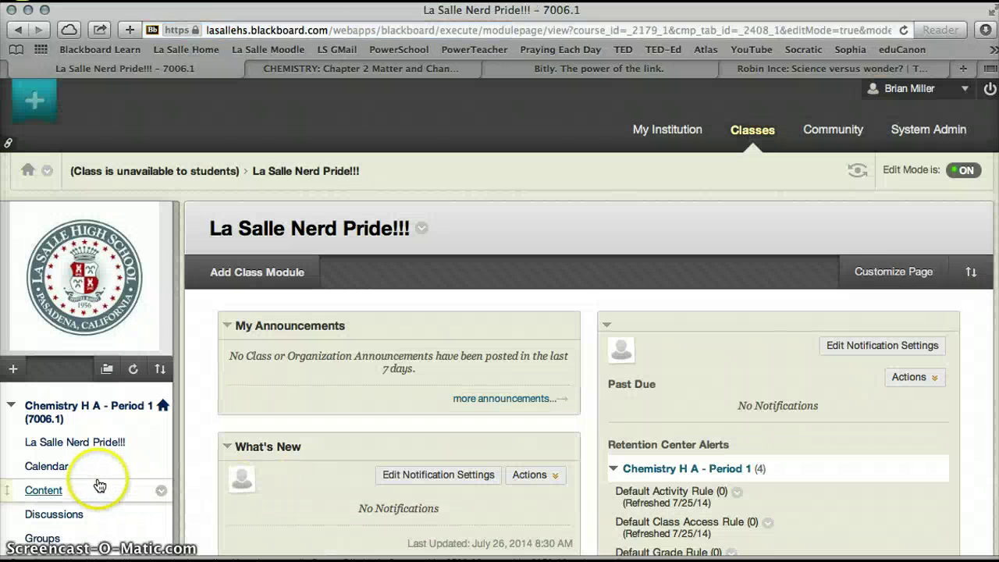
Open the class calendar in the instructor view, go to September 14, 2014 and check the assignment due dates
click(64, 467)
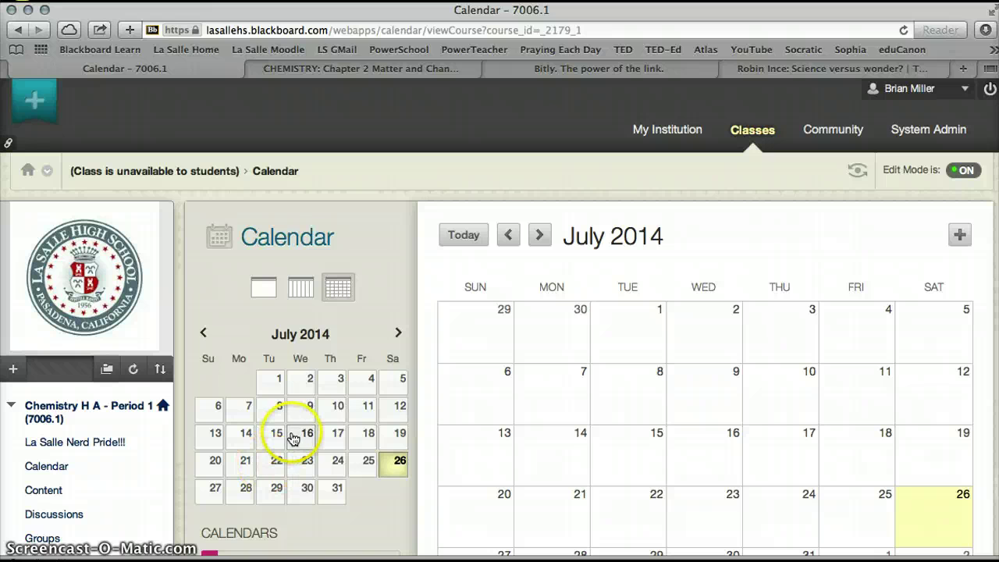
click(398, 334)
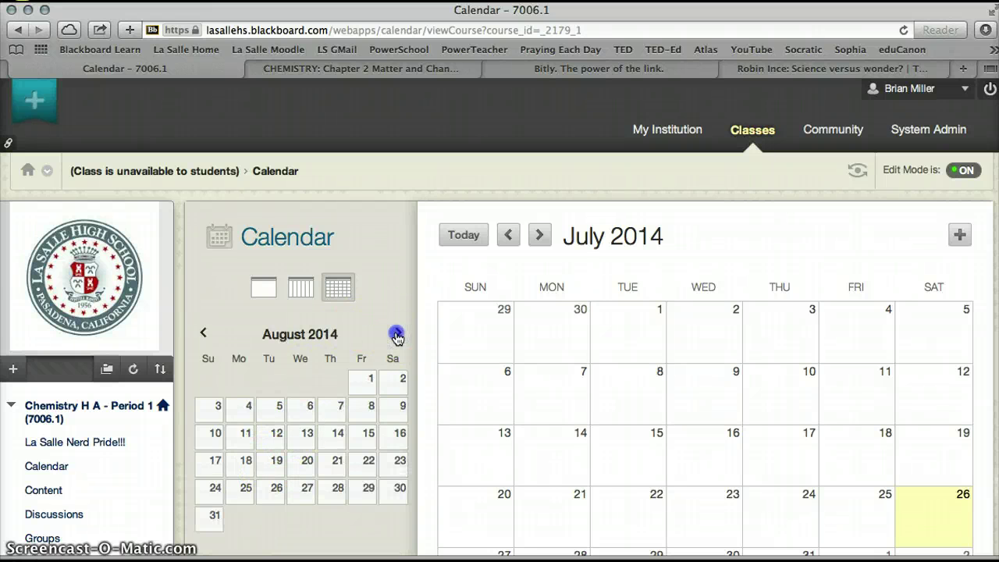
click(398, 334)
click(209, 439)
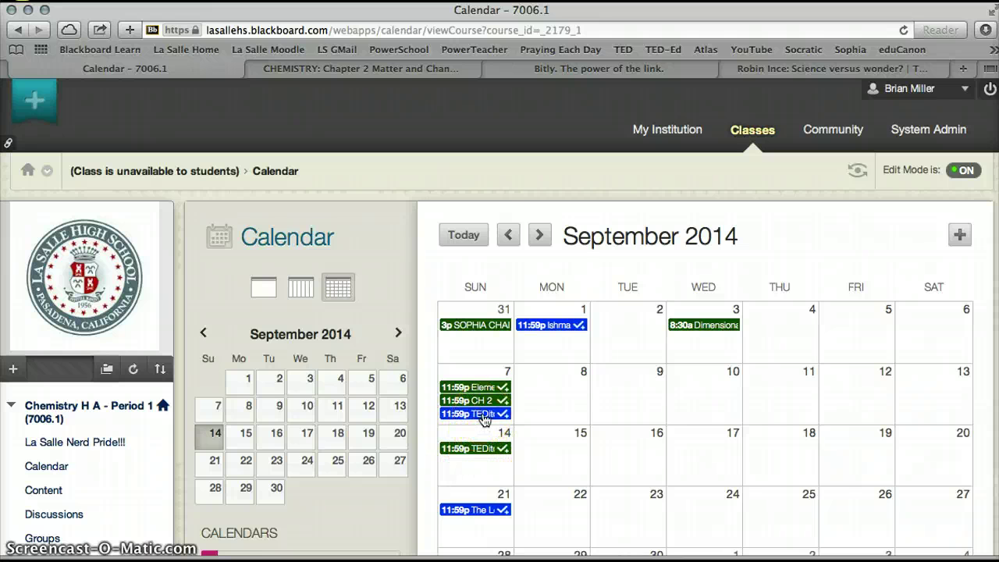
scroll(624, 414, down, 3)
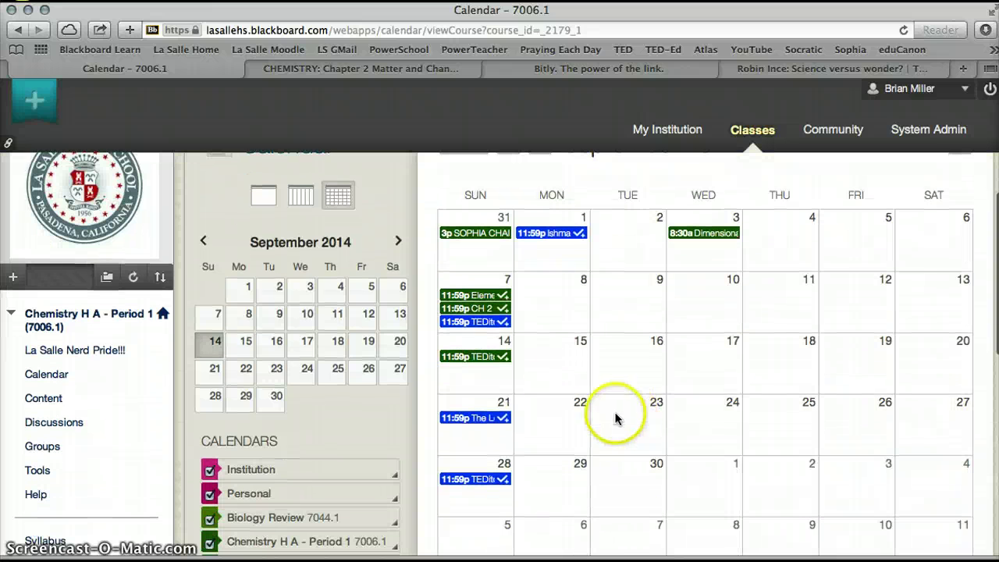
click(485, 365)
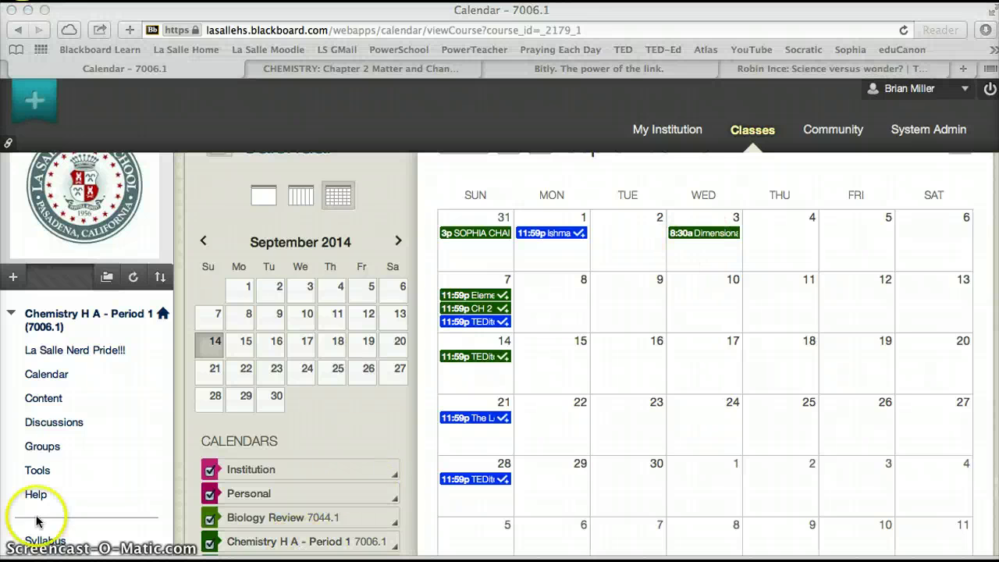
Return to the class content list and locate the Chapter 2 Matter and Change module below Chapter 1
mouse_move(52, 403)
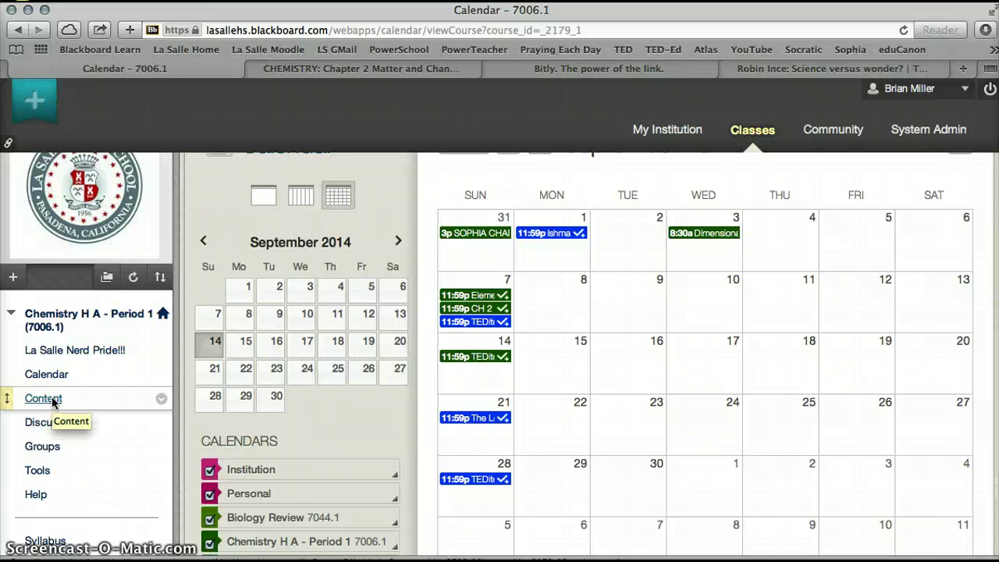
click(53, 402)
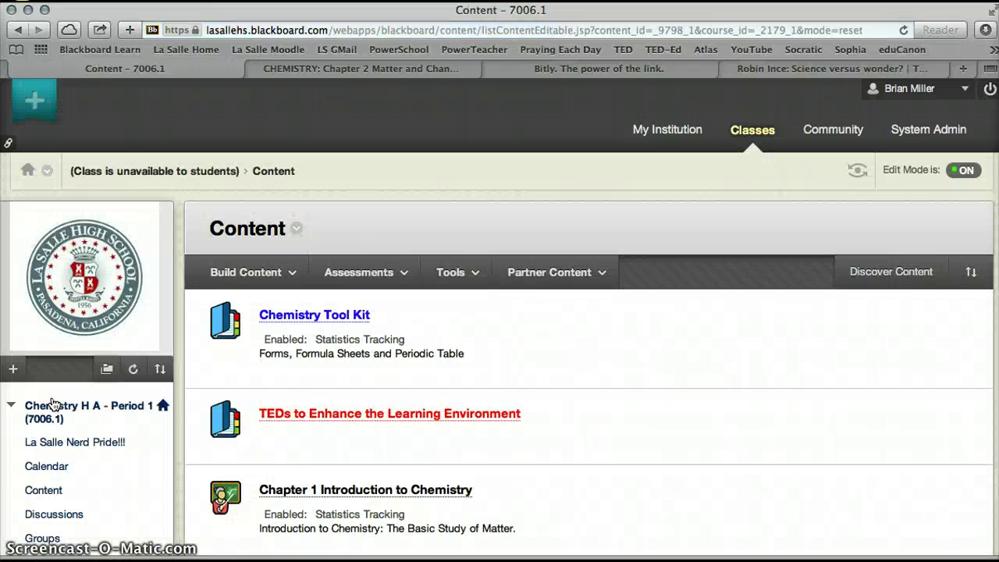
click(352, 409)
scroll(364, 412, down, 5)
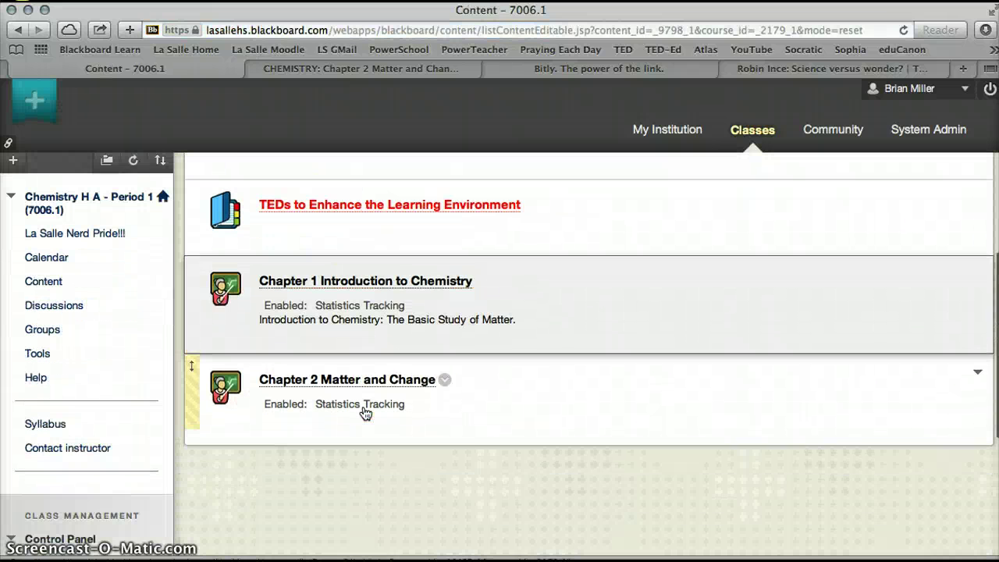
scroll(365, 414, up, 2)
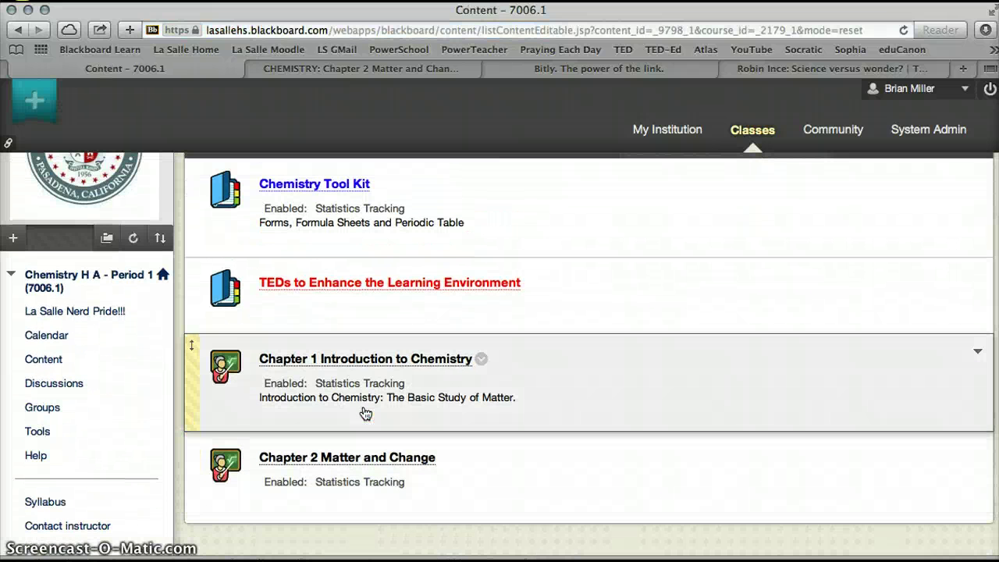
click(223, 477)
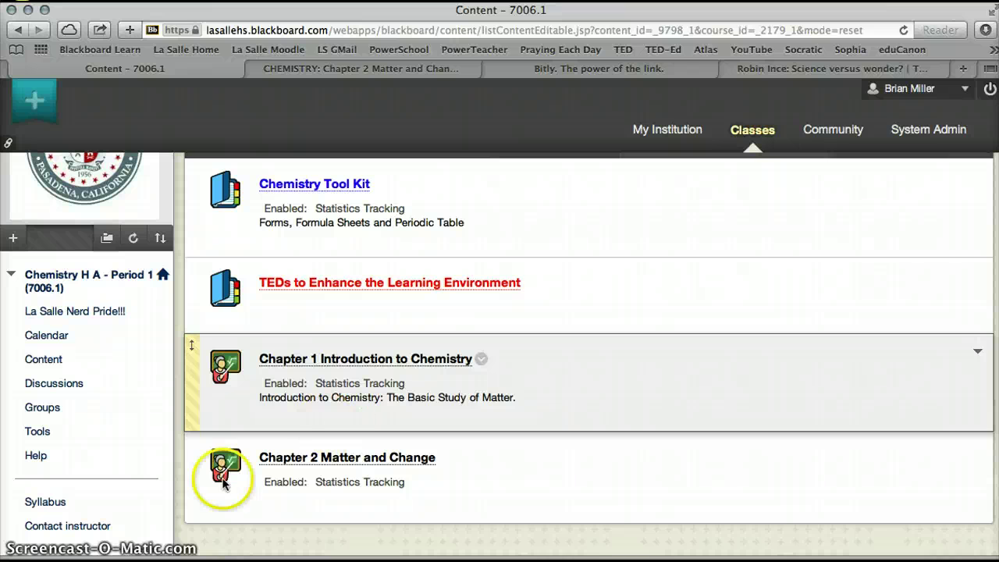